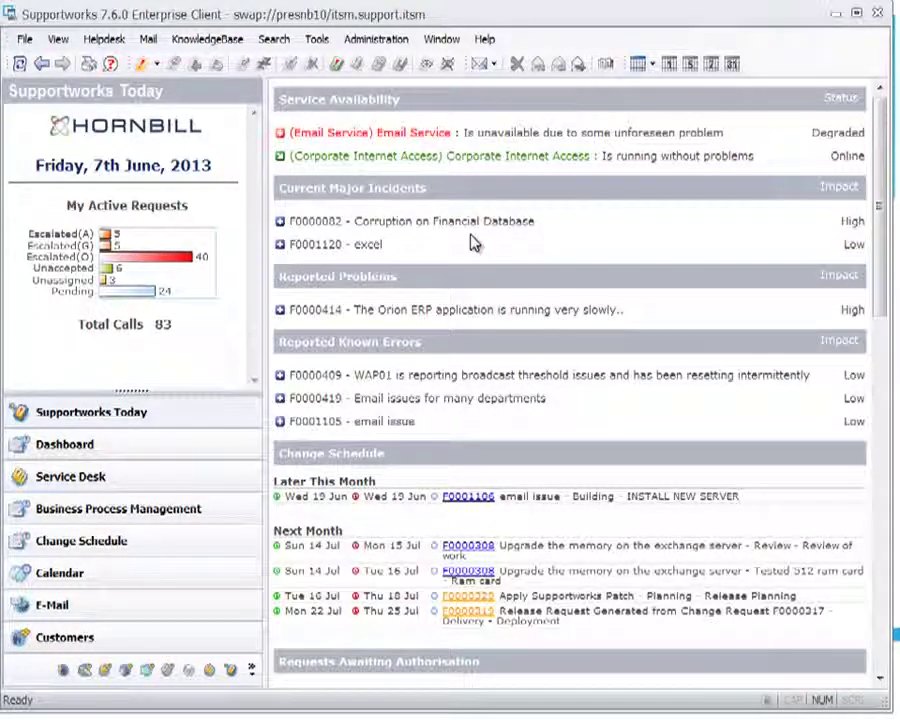
Open the Email Service record's dependency map and show the impact of the HSLUK-SWITCH001 switch.
{"action": "left_click", "coordinate": [129, 412]}
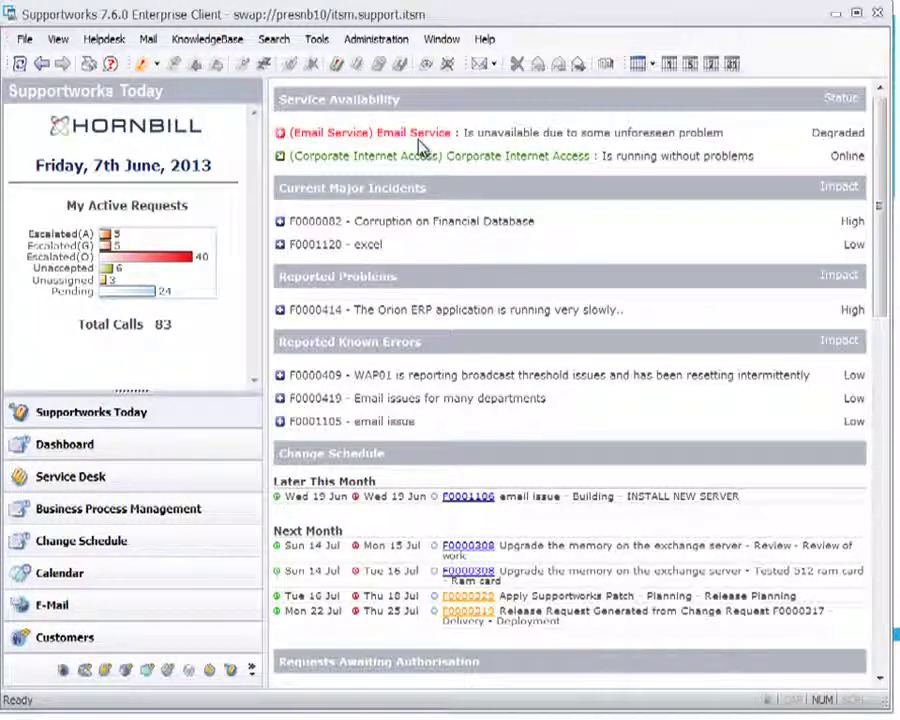
{"action": "left_click", "coordinate": [367, 136]}
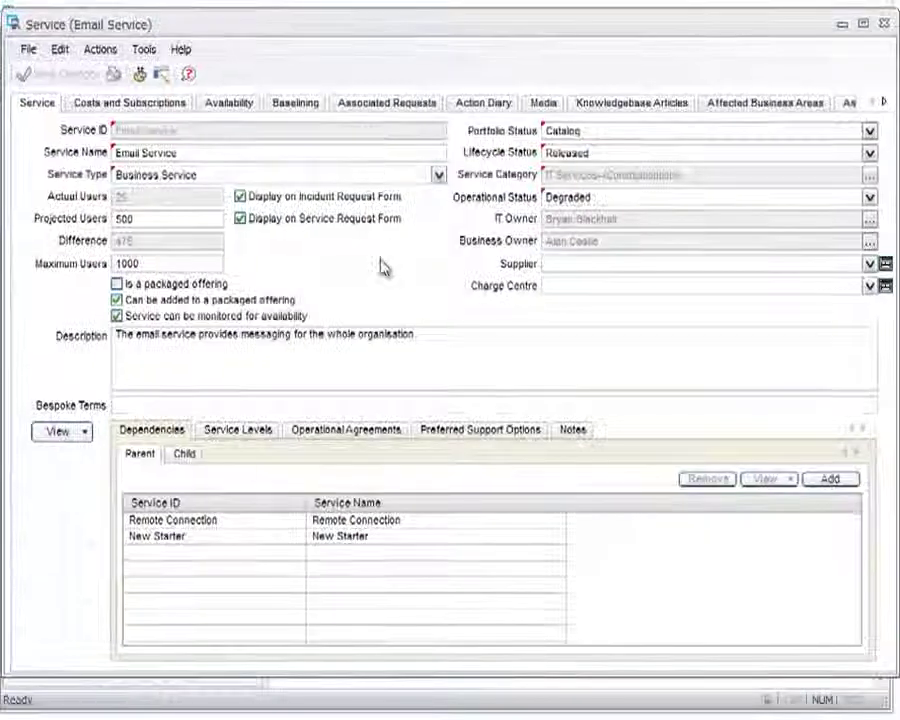
{"action": "left_click", "coordinate": [80, 434]}
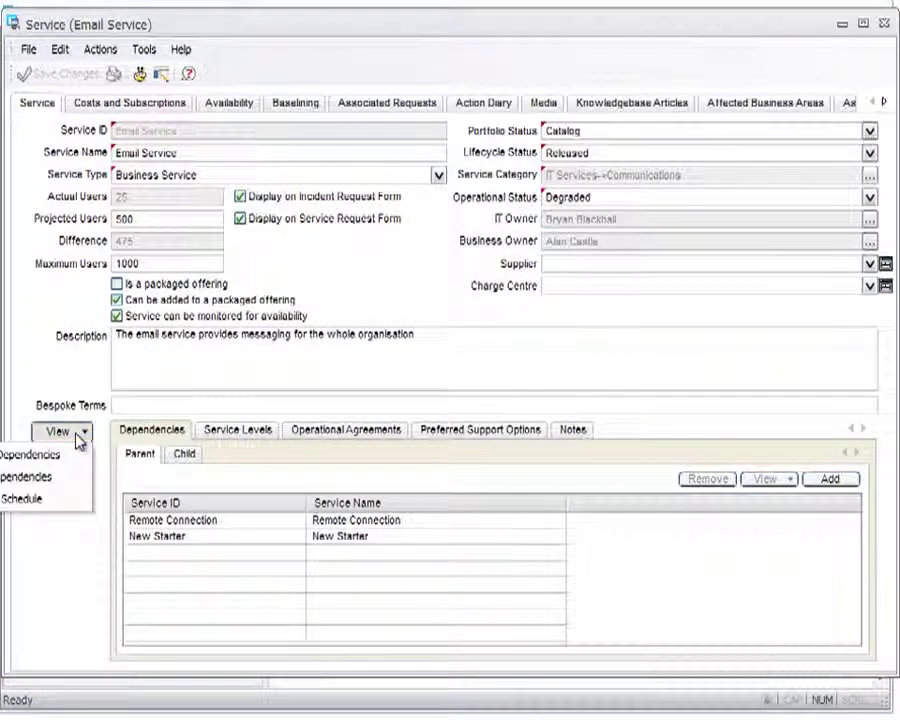
{"action": "left_click", "coordinate": [56, 486]}
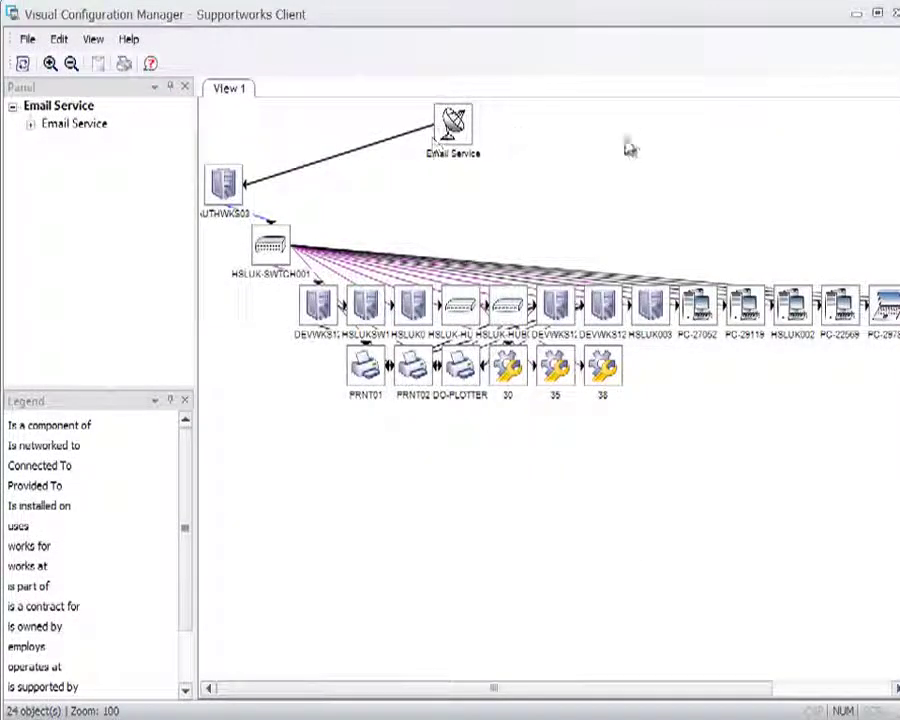
{"action": "right_click", "coordinate": [274, 252]}
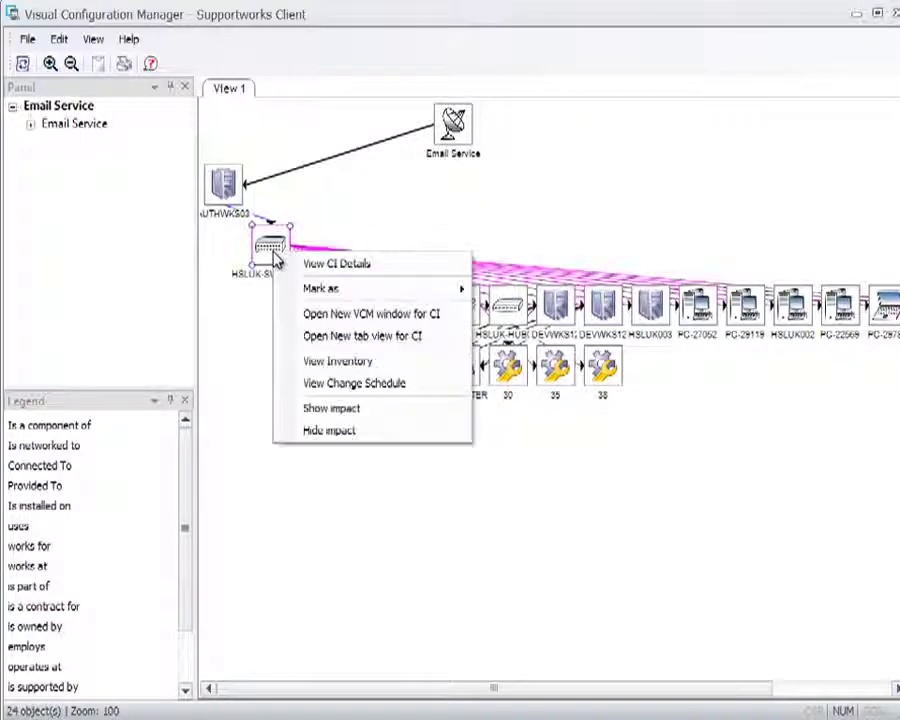
{"action": "left_click", "coordinate": [344, 410]}
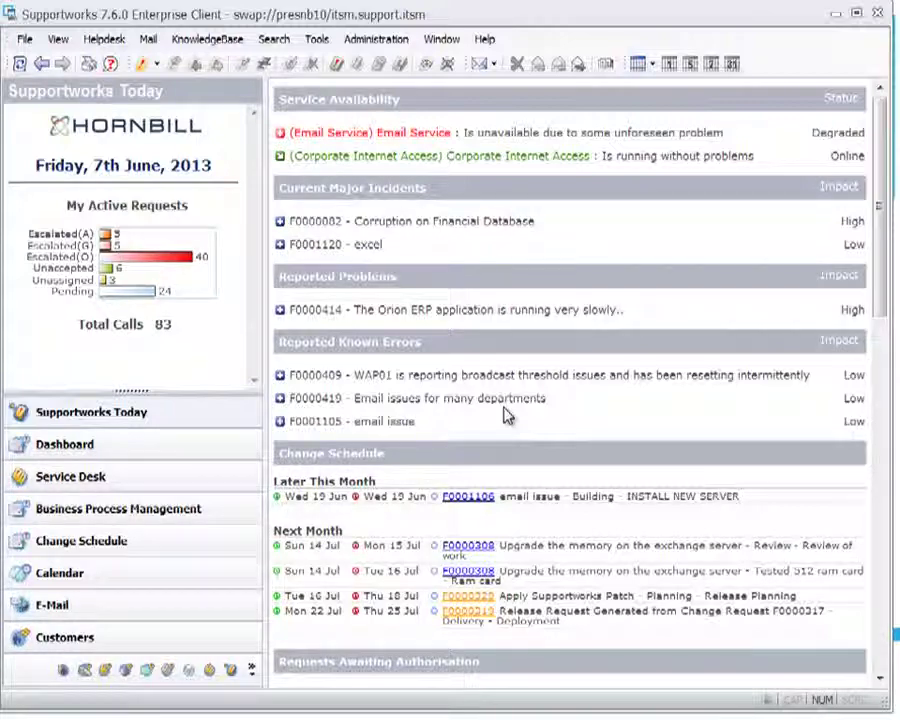
View the calls behind the In Five Days segment of the Active Call Response Target chart and return to Supportworks Today.
{"action": "scroll", "coordinate": [535, 400], "scroll_direction": "down", "scroll_amount": 1}
{"action": "scroll", "coordinate": [535, 400], "scroll_direction": "down", "scroll_amount": 1}
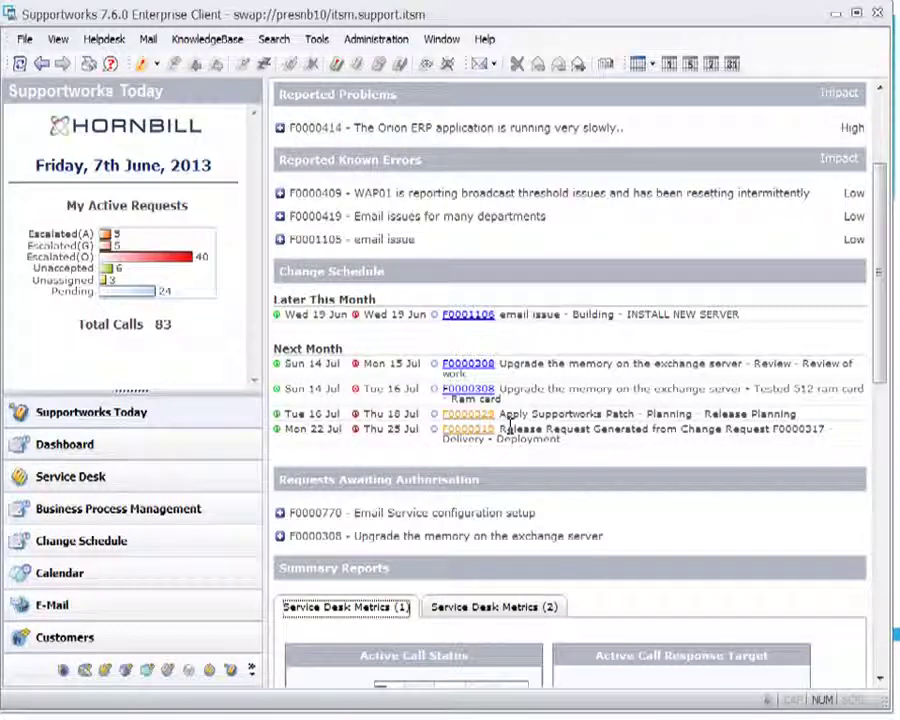
{"action": "scroll", "coordinate": [510, 428], "scroll_direction": "down", "scroll_amount": 5}
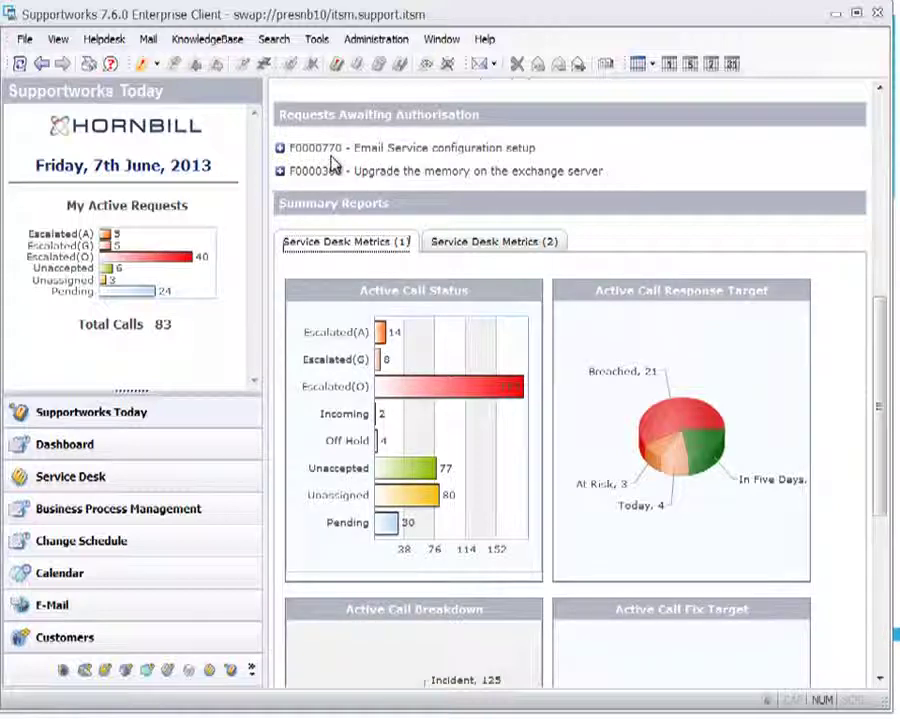
{"action": "mouse_move", "coordinate": [650, 445]}
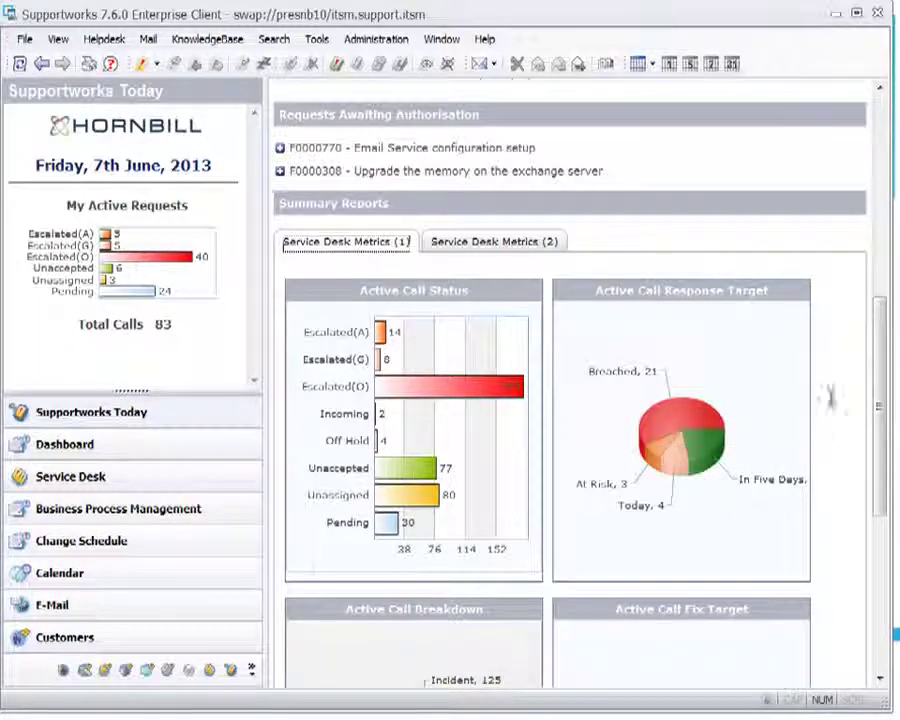
{"action": "left_click_drag", "start_coordinate": [880, 404], "coordinate": [880, 530]}
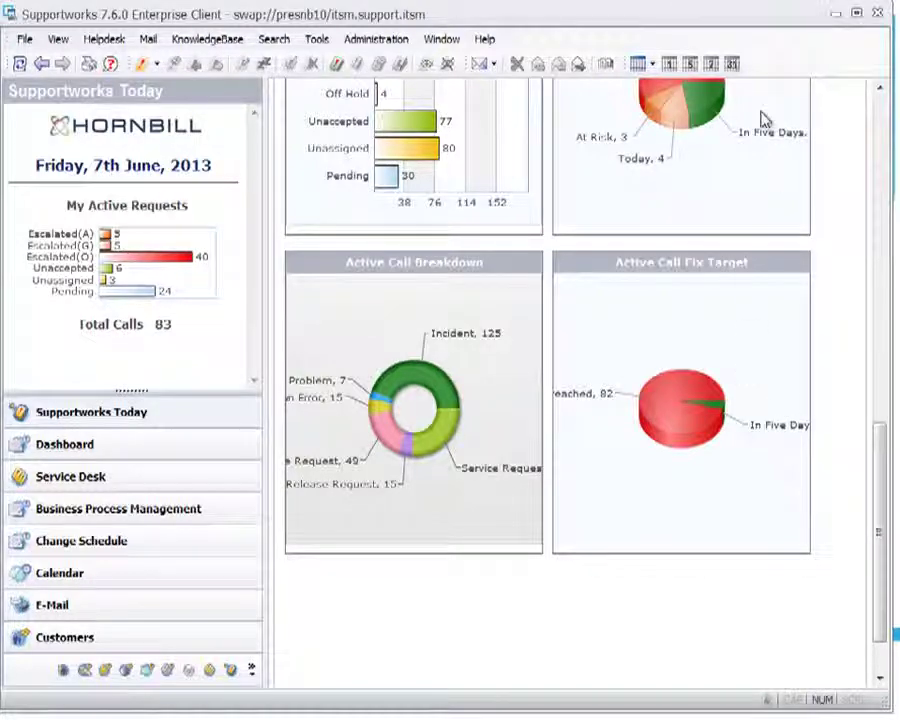
{"action": "left_click", "coordinate": [716, 119]}
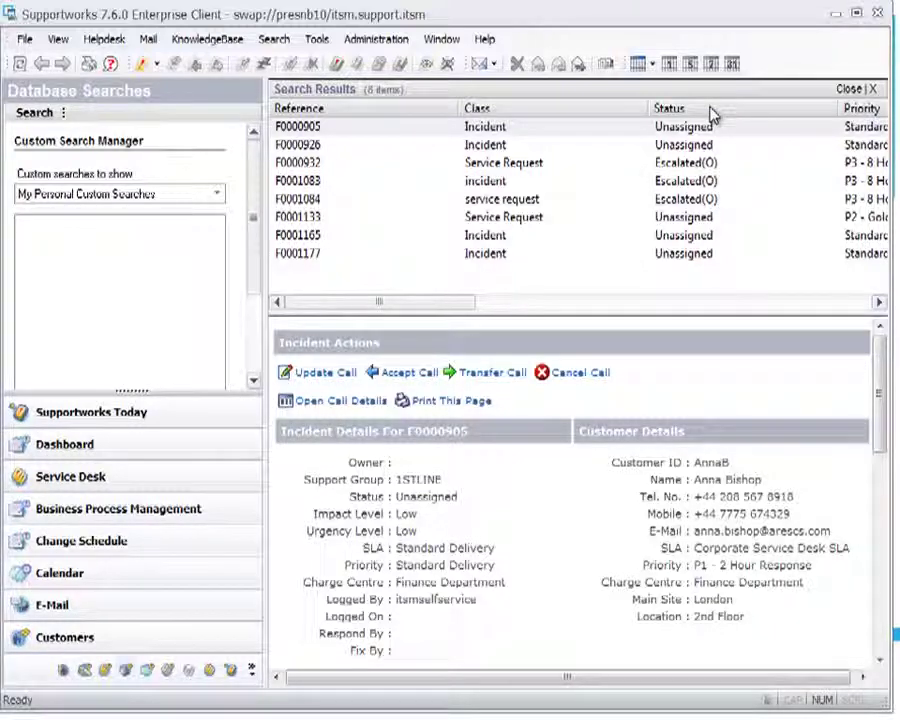
{"action": "left_click", "coordinate": [222, 416]}
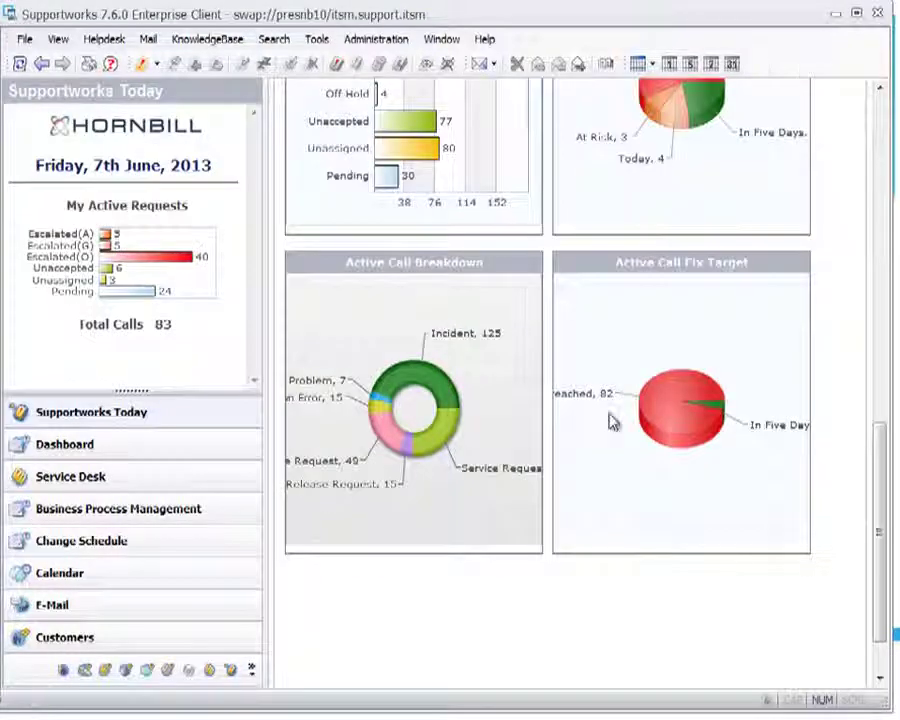
{"action": "left_click_drag", "start_coordinate": [878, 482], "coordinate": [886, 150]}
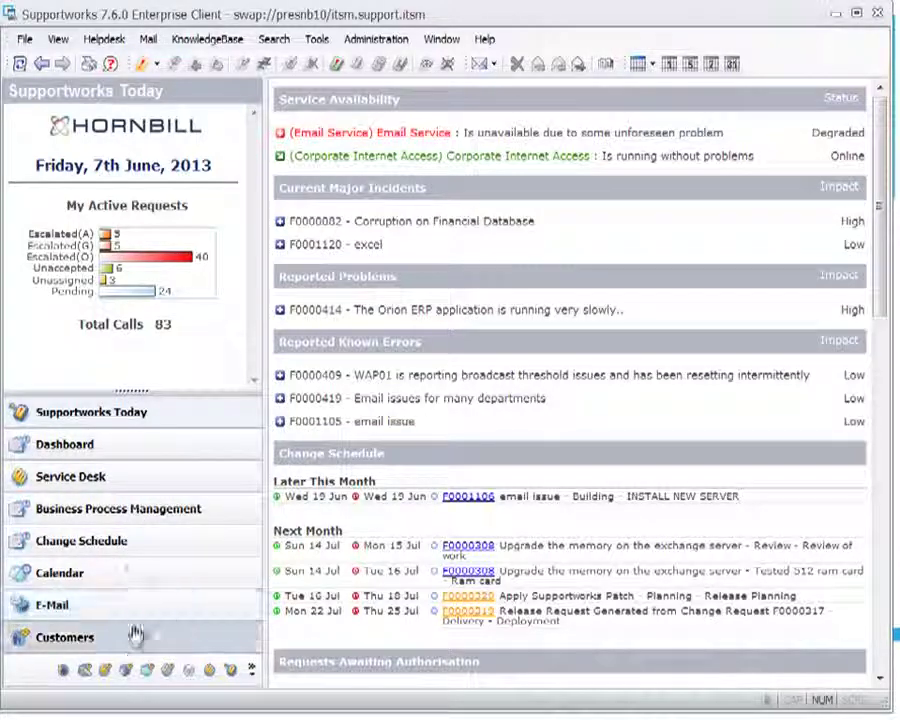
Open the Dashboard and move the Requests logged in the last 7 days widget above the Top 10 Analysts widget.
{"action": "left_click", "coordinate": [117, 457]}
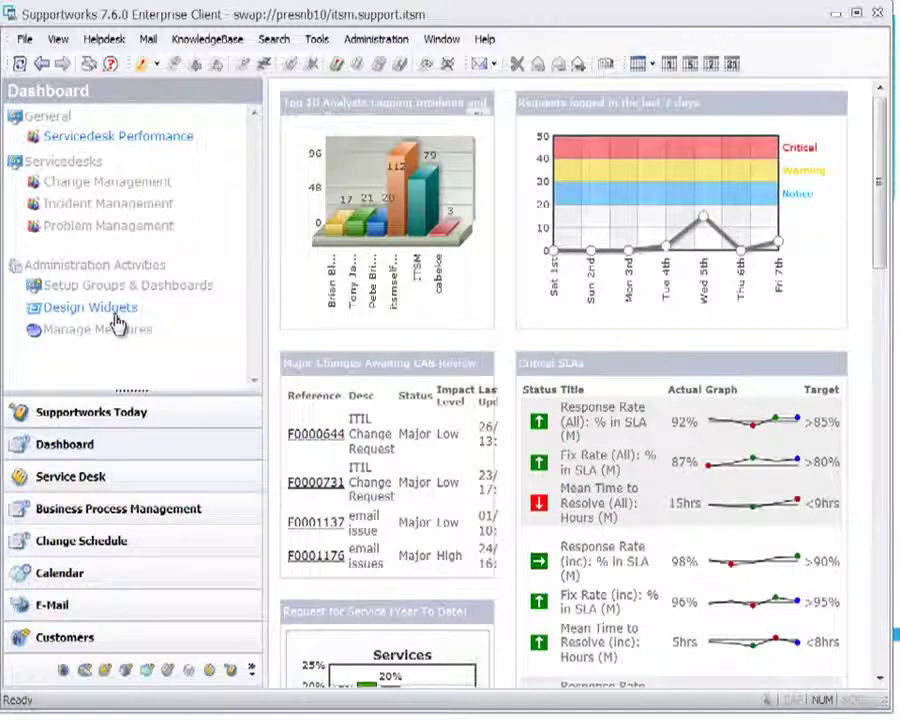
{"action": "left_click_drag", "start_coordinate": [677, 104], "coordinate": [420, 324]}
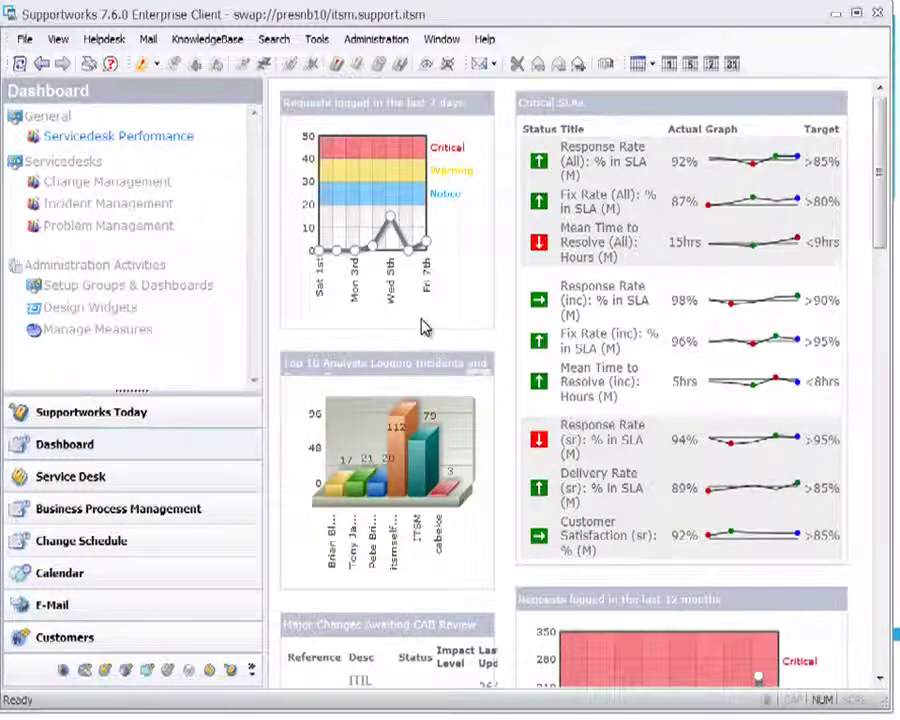
Look over the Service Desk, and in Business Process Management inspect the stage conditions of the Change Request workflow's first Conditions stage.
{"action": "left_click", "coordinate": [139, 487]}
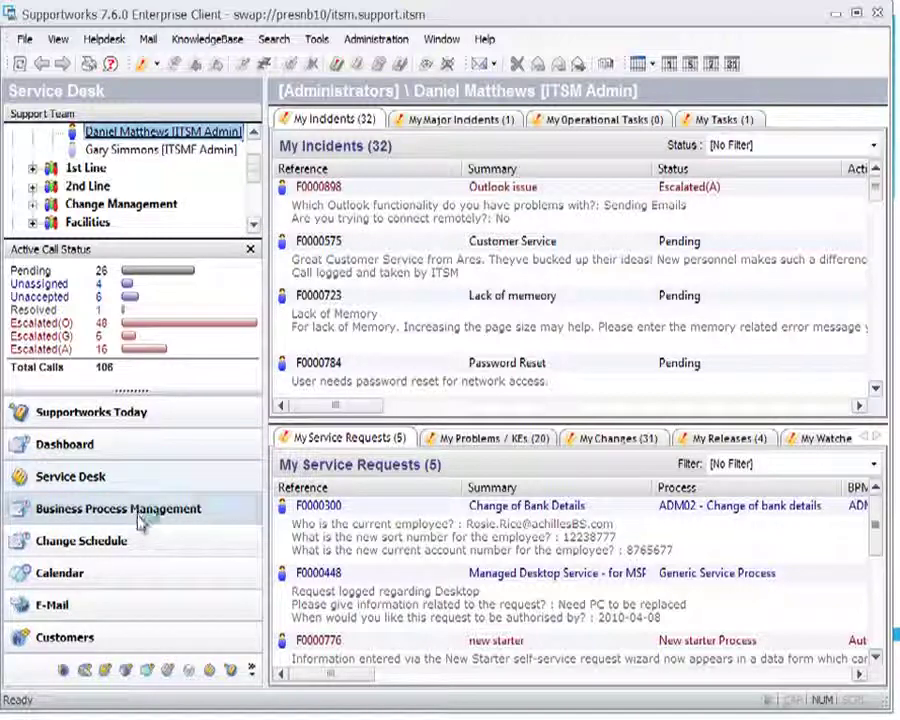
{"action": "left_click", "coordinate": [140, 524]}
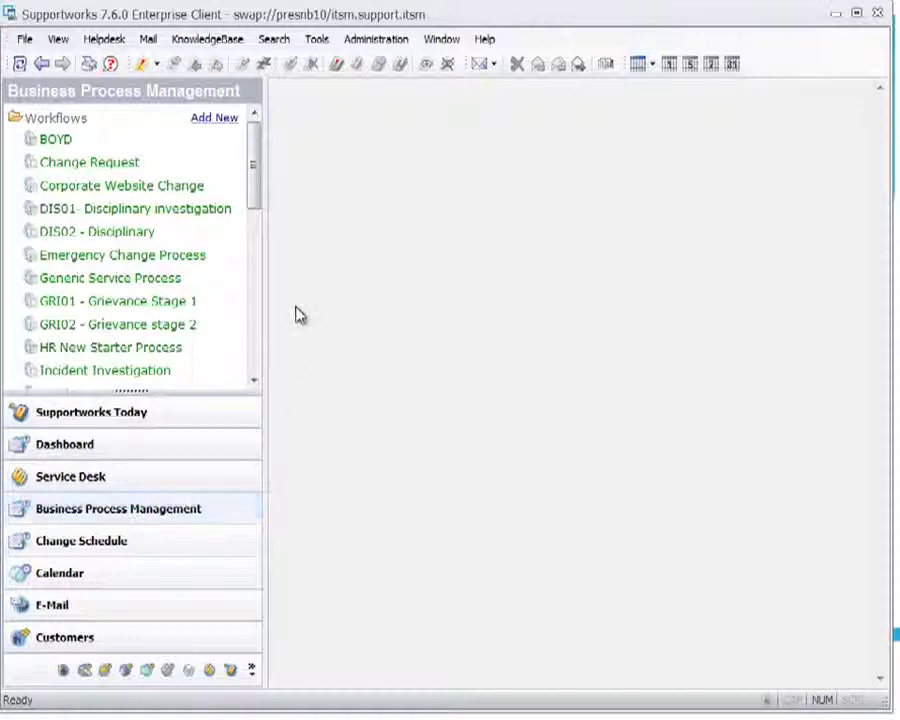
{"action": "left_click", "coordinate": [100, 168]}
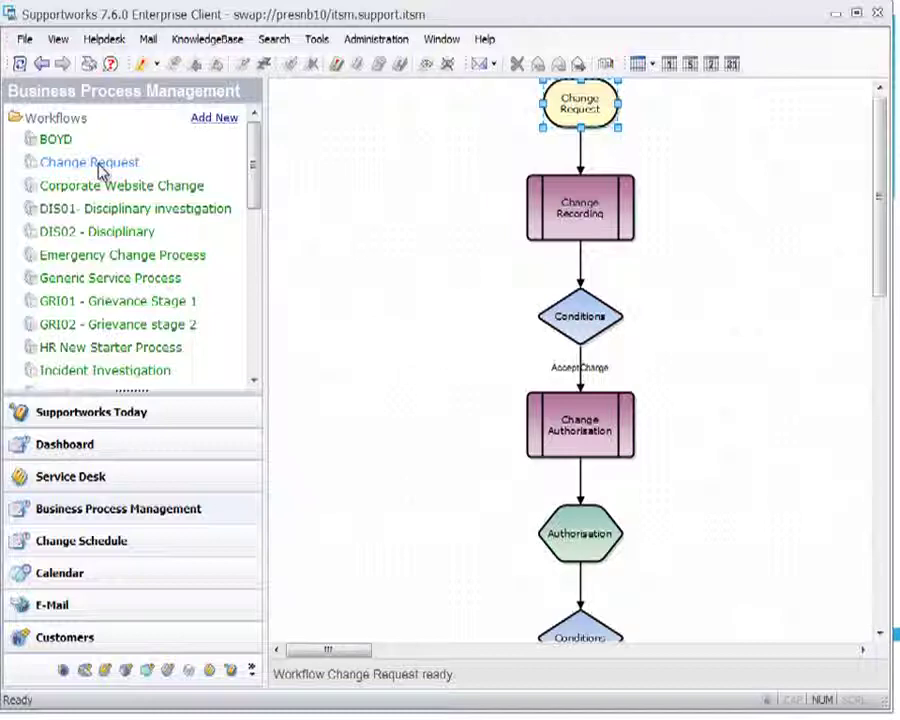
{"action": "left_click", "coordinate": [597, 316]}
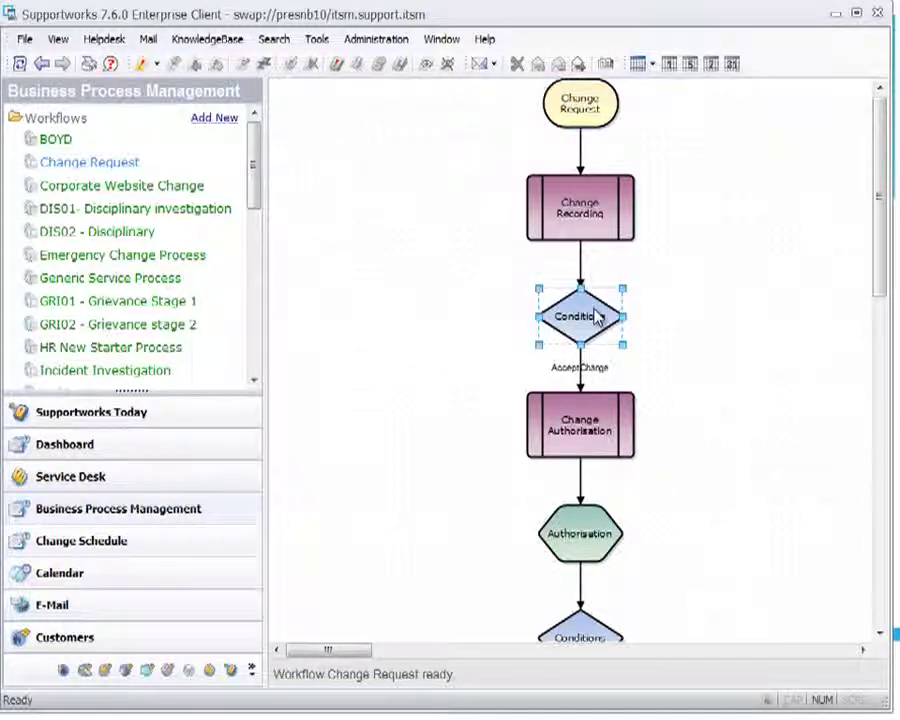
{"action": "double_click", "coordinate": [597, 316]}
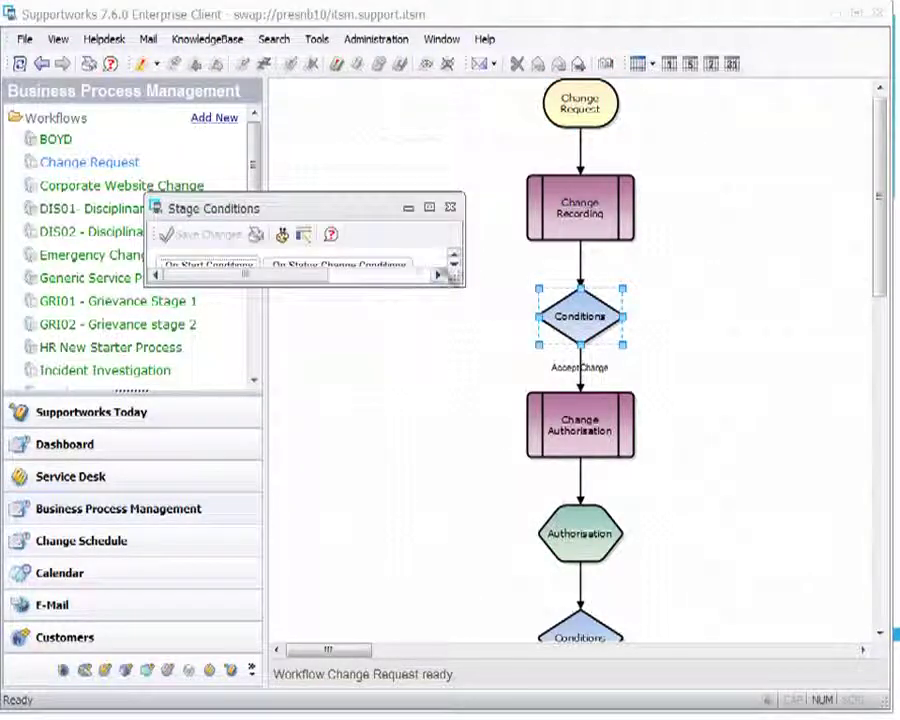
{"action": "left_click_drag", "start_coordinate": [510, 203], "coordinate": [414, 56]}
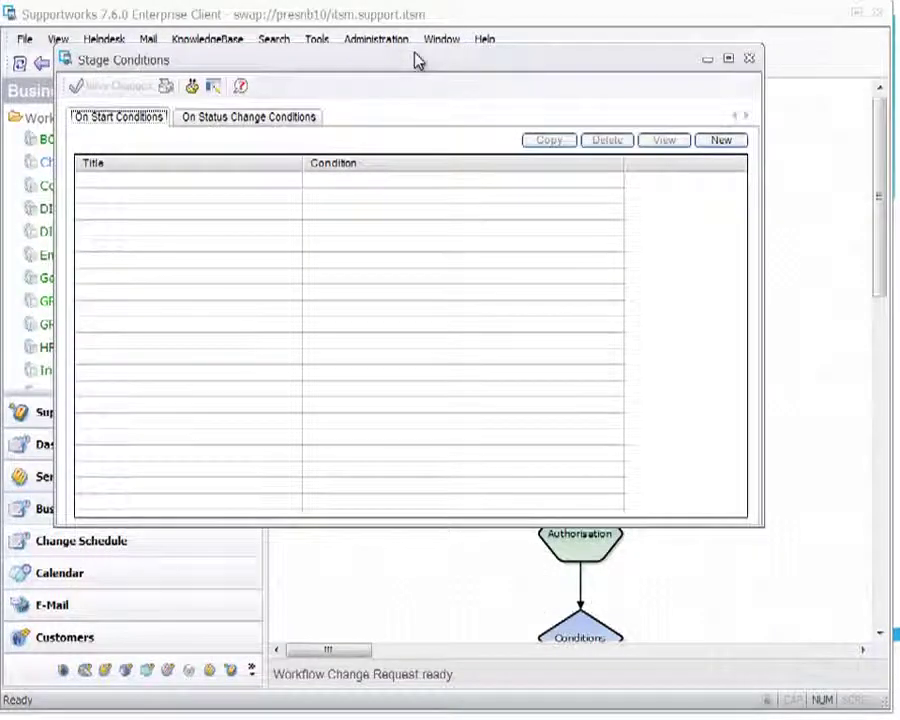
{"action": "left_click", "coordinate": [750, 59]}
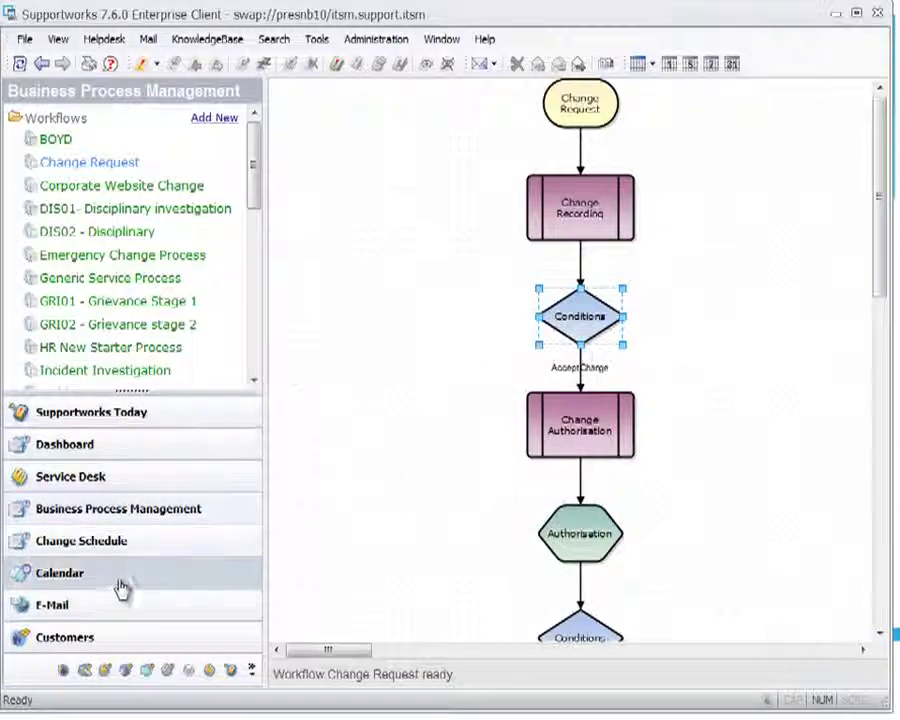
Examine the scheduled changes across the June 2013 month view of the Change Schedule.
{"action": "left_click", "coordinate": [139, 552]}
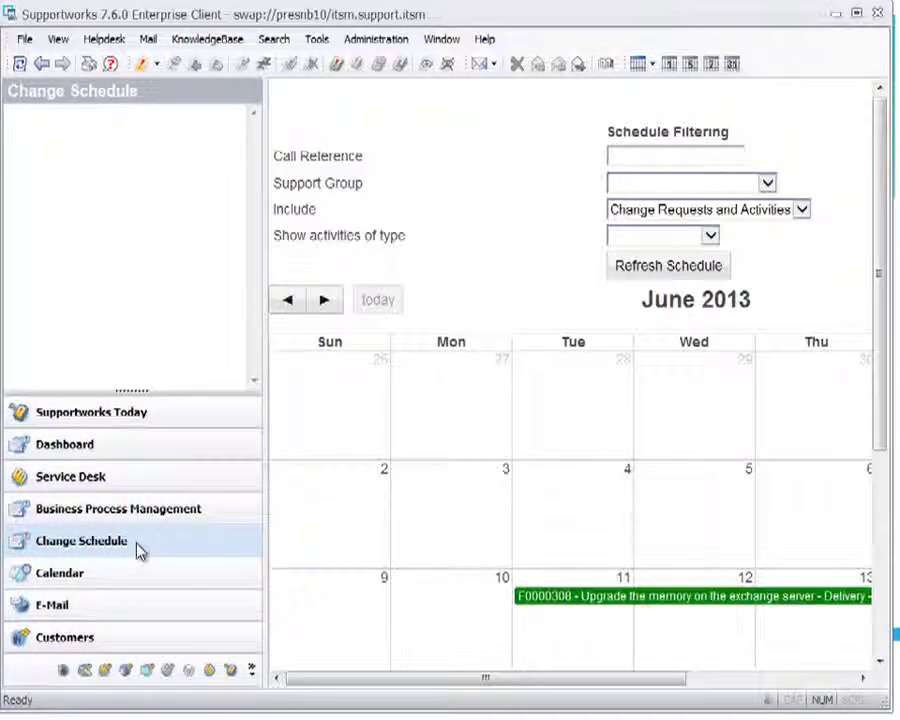
{"action": "left_click_drag", "start_coordinate": [434, 679], "coordinate": [647, 653]}
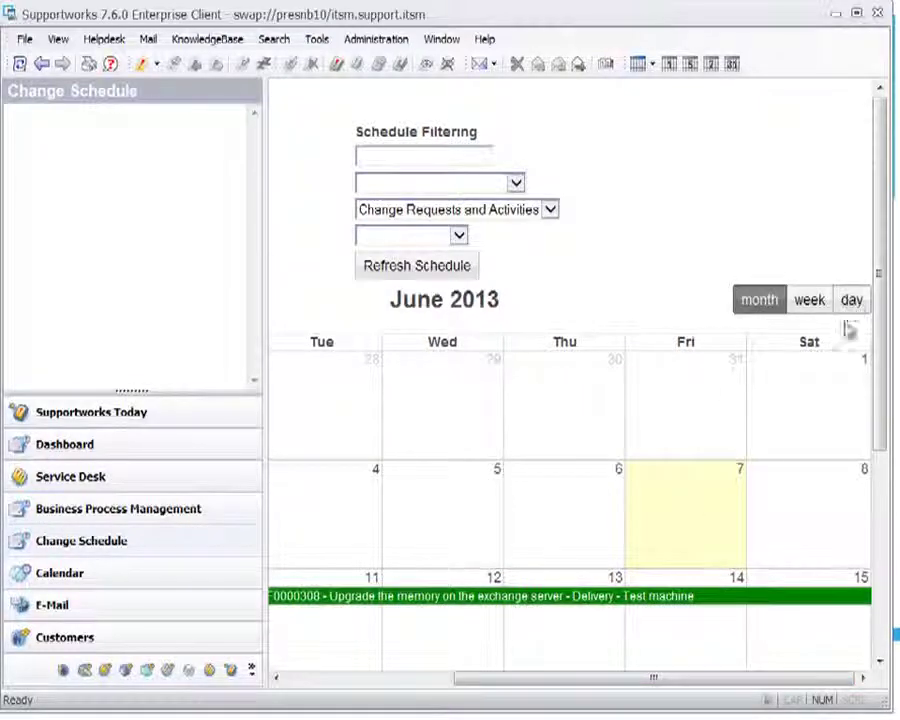
{"action": "left_click_drag", "start_coordinate": [878, 434], "coordinate": [878, 596]}
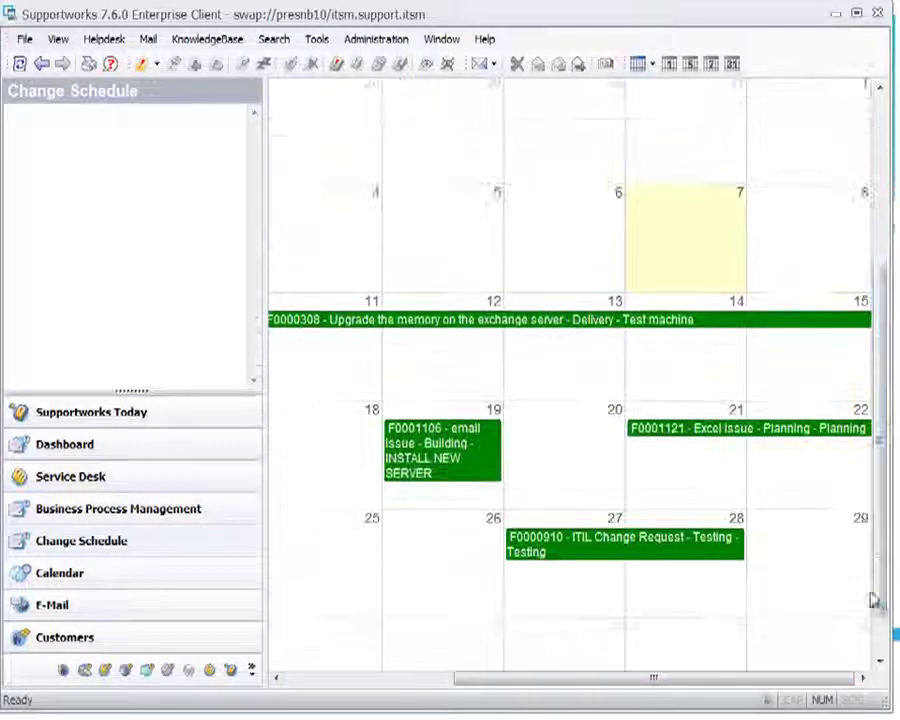
{"action": "left_click_drag", "start_coordinate": [560, 680], "coordinate": [400, 686]}
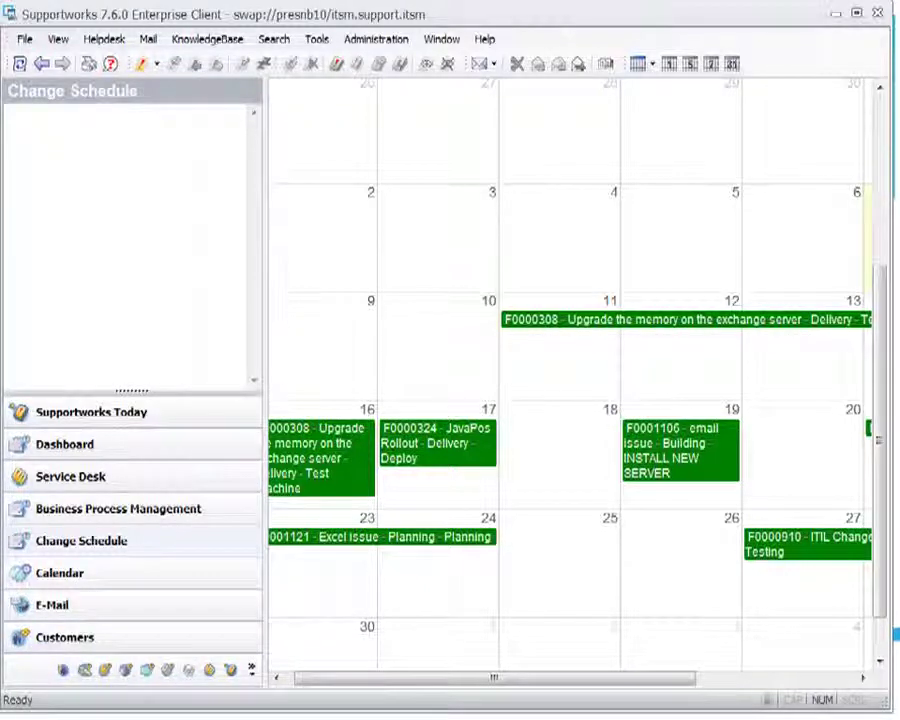
Review the Service Desk's support teams and the lists of own problems and known errors, changes, releases and watched calls.
{"action": "left_click", "coordinate": [90, 479]}
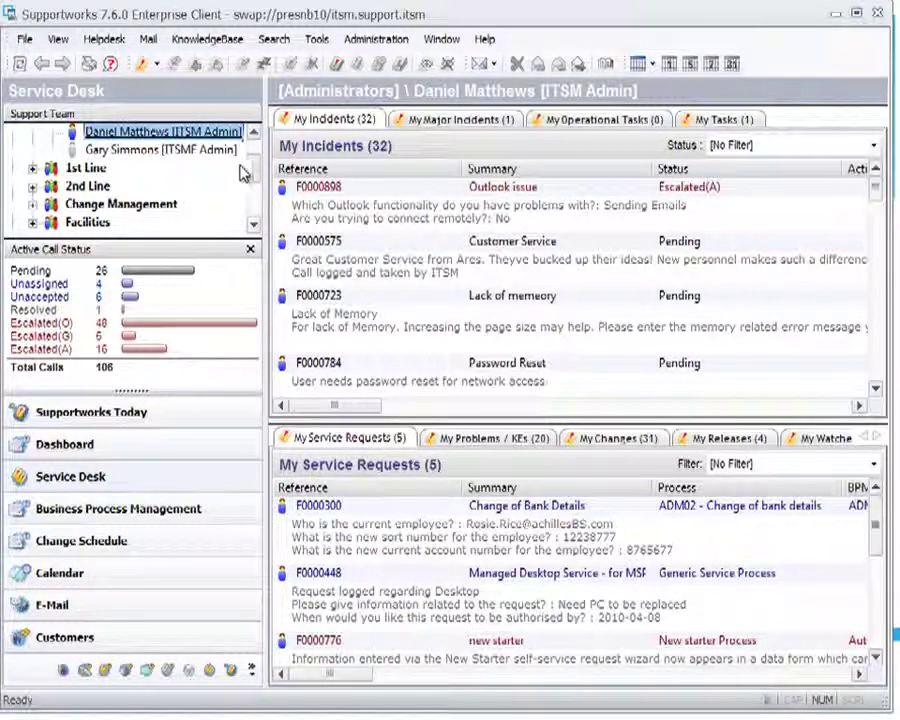
{"action": "scroll", "coordinate": [253, 177], "scroll_direction": "down", "scroll_amount": 3}
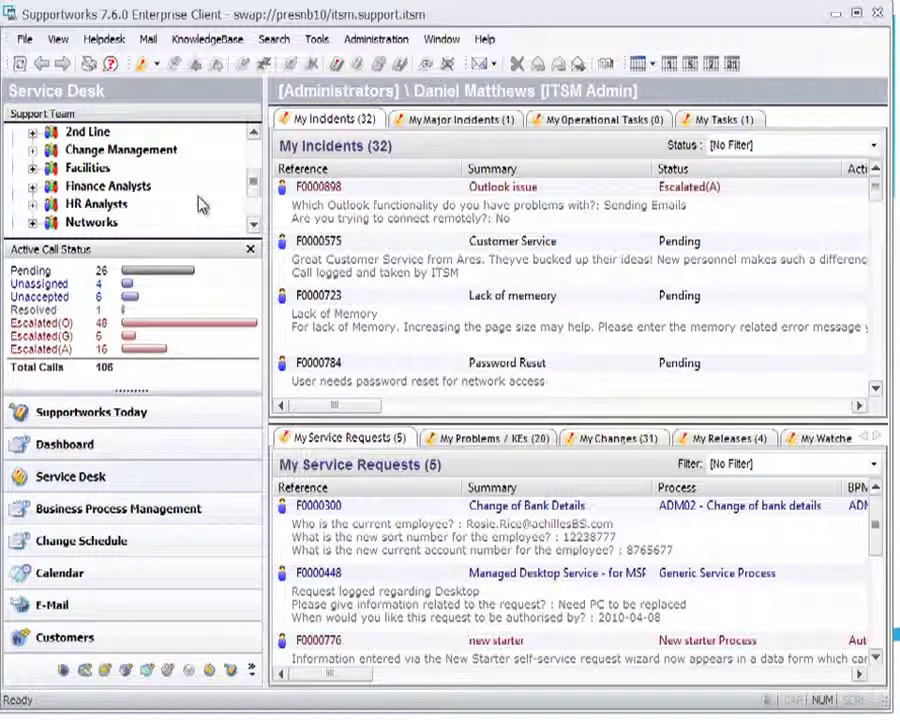
{"action": "mouse_move", "coordinate": [255, 193]}
{"action": "left_mouse_down"}
{"action": "mouse_move", "coordinate": [253, 209]}
{"action": "mouse_move", "coordinate": [253, 191]}
{"action": "left_mouse_up"}
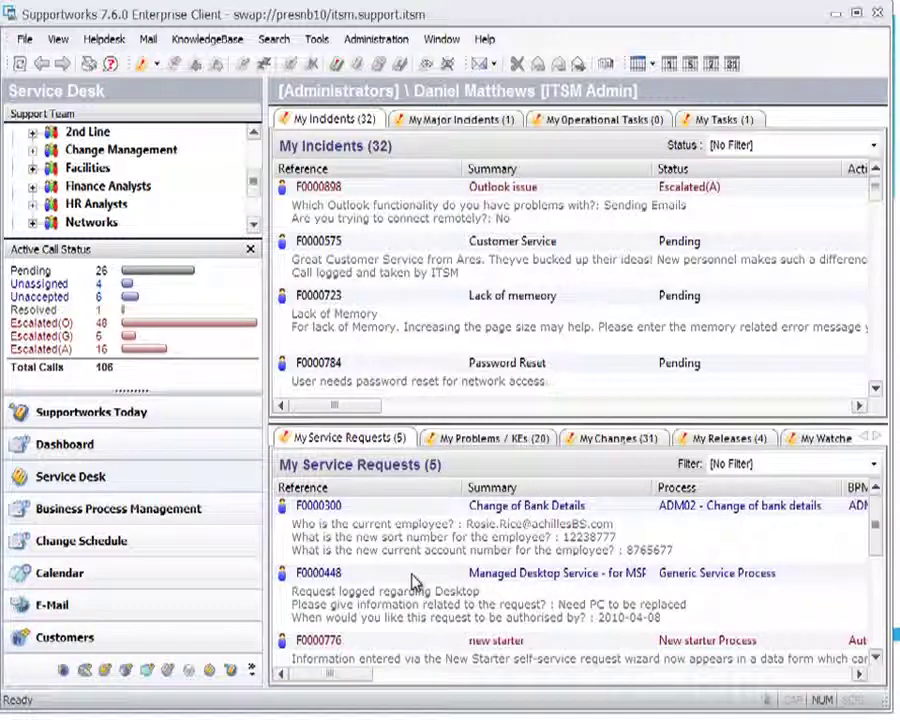
{"action": "left_click", "coordinate": [536, 444]}
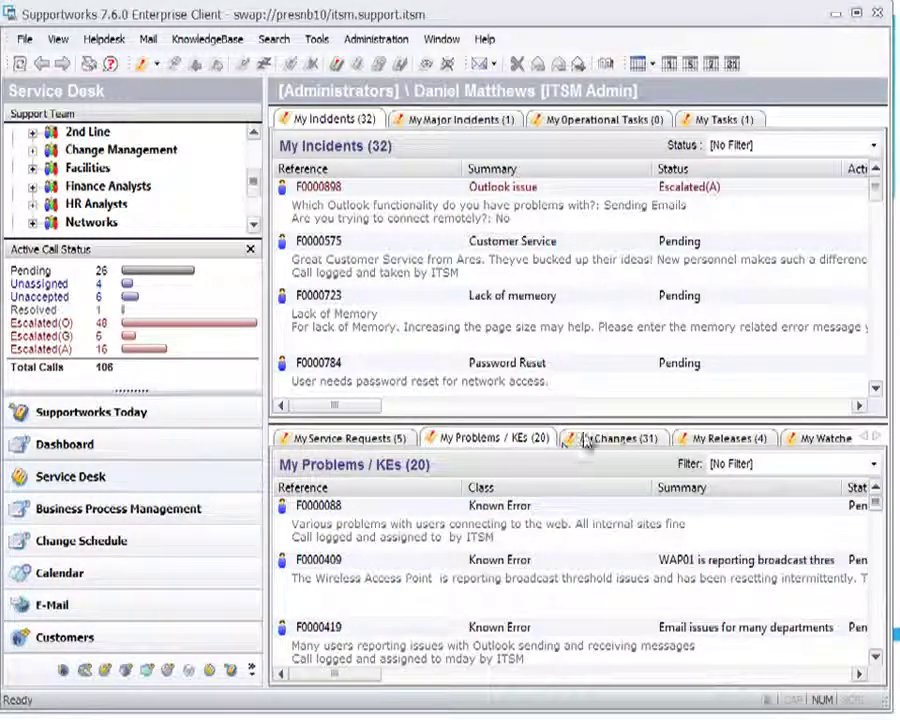
{"action": "left_click", "coordinate": [600, 443]}
{"action": "left_click", "coordinate": [747, 439]}
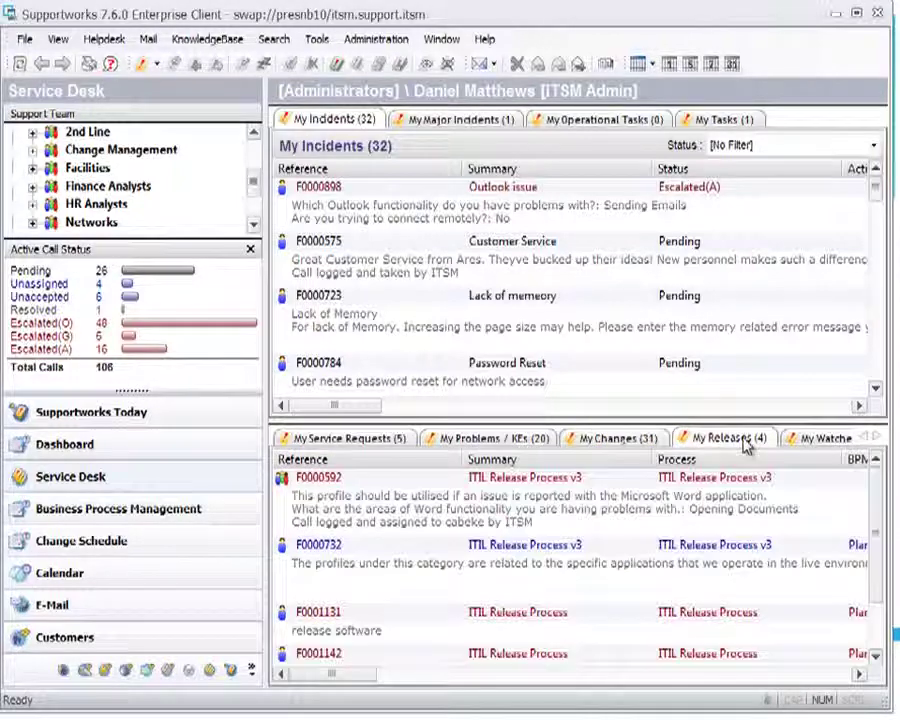
{"action": "left_click", "coordinate": [805, 440]}
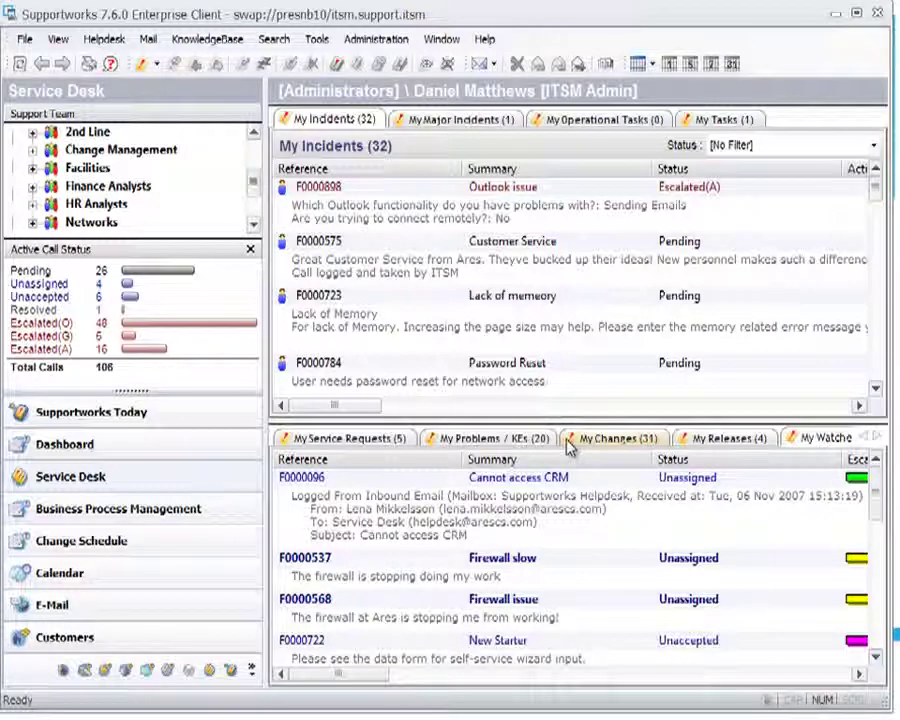
Start a new Incident and load the customer's details by entering their customer ID.
{"action": "left_click", "coordinate": [146, 65]}
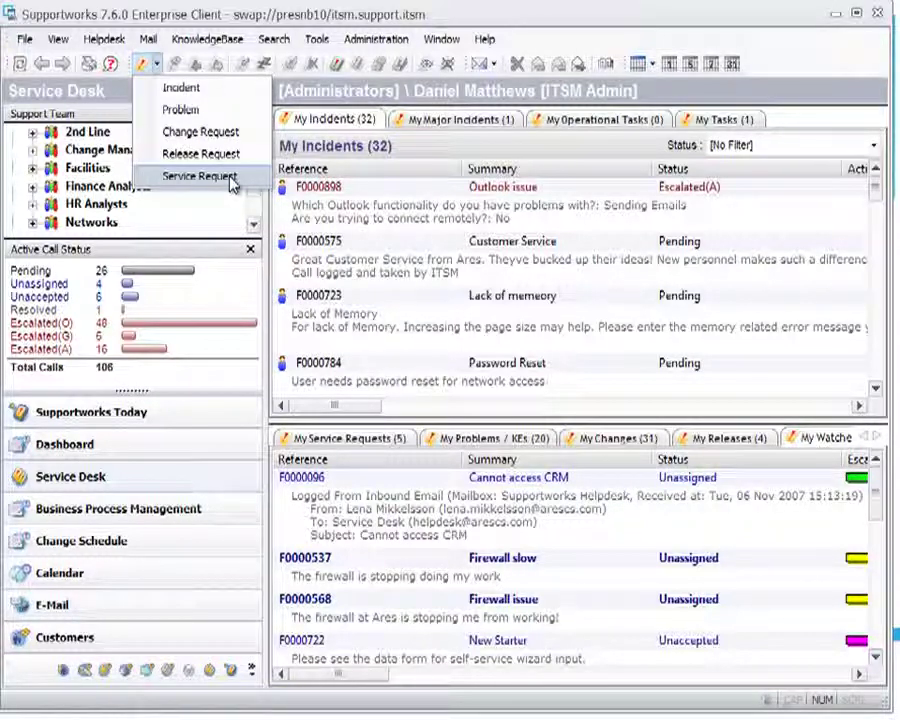
{"action": "left_click", "coordinate": [185, 89]}
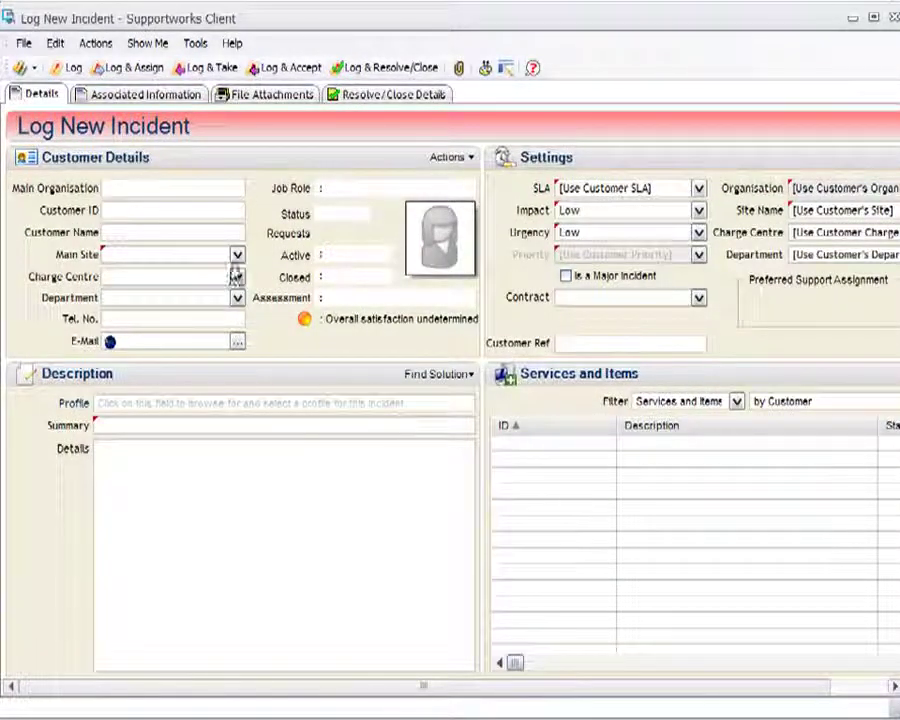
{"action": "left_click", "coordinate": [135, 211]}
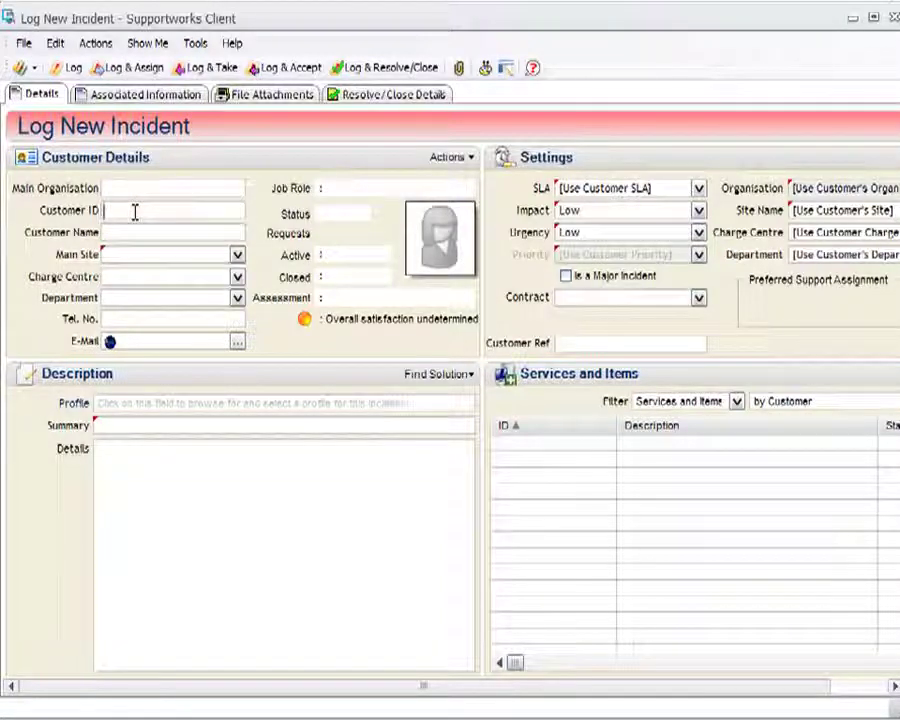
{"action": "type", "text": "annab"}
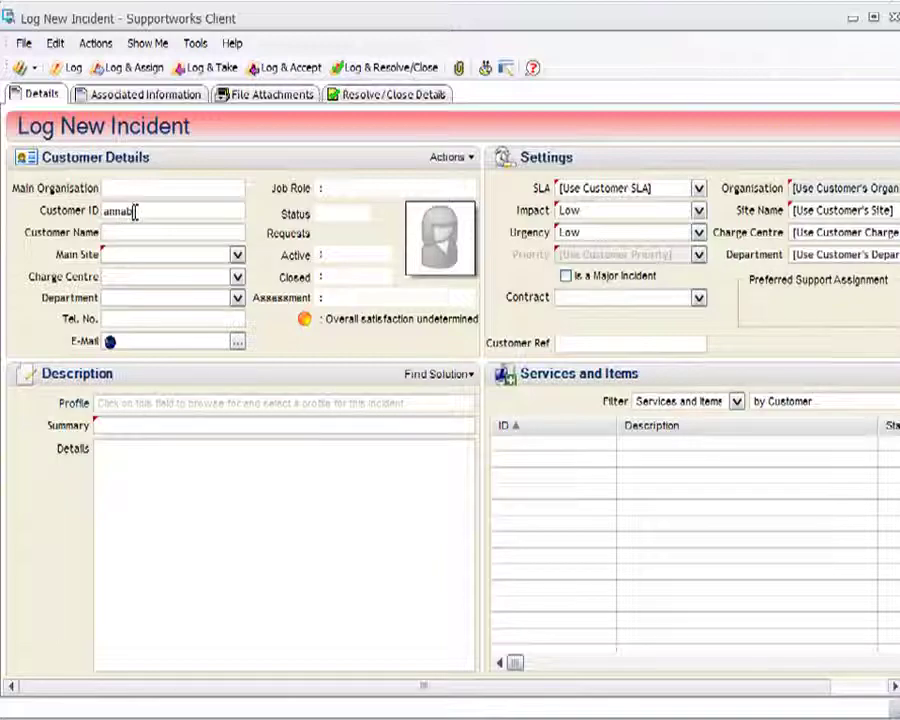
{"action": "key", "text": "Return"}
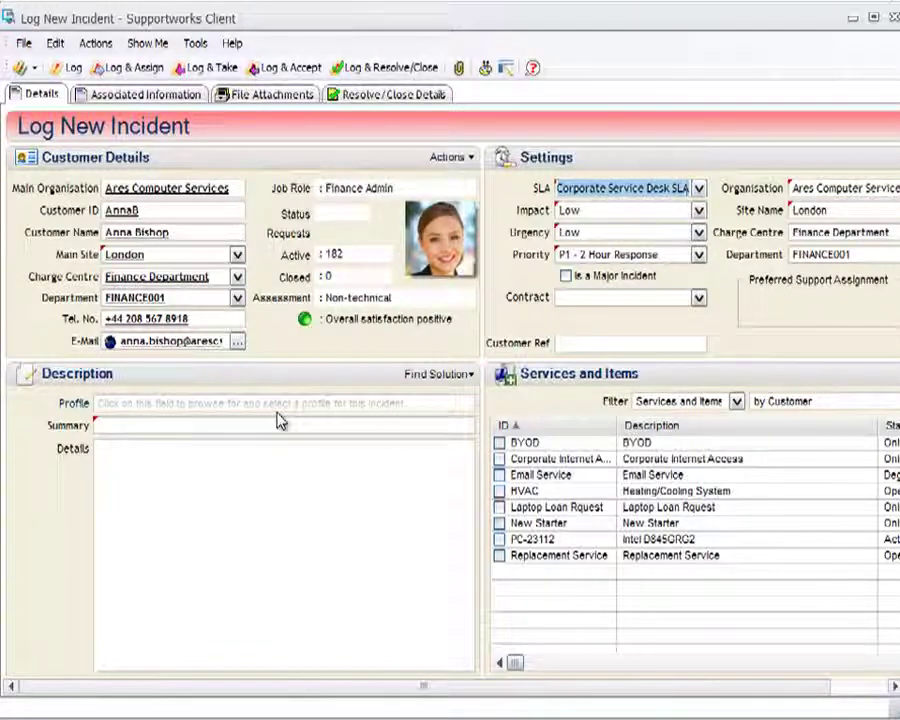
Set the incident's profile to Software -> MS Office -> Access, with the MS Access script set to execute.
{"action": "left_click", "coordinate": [201, 406]}
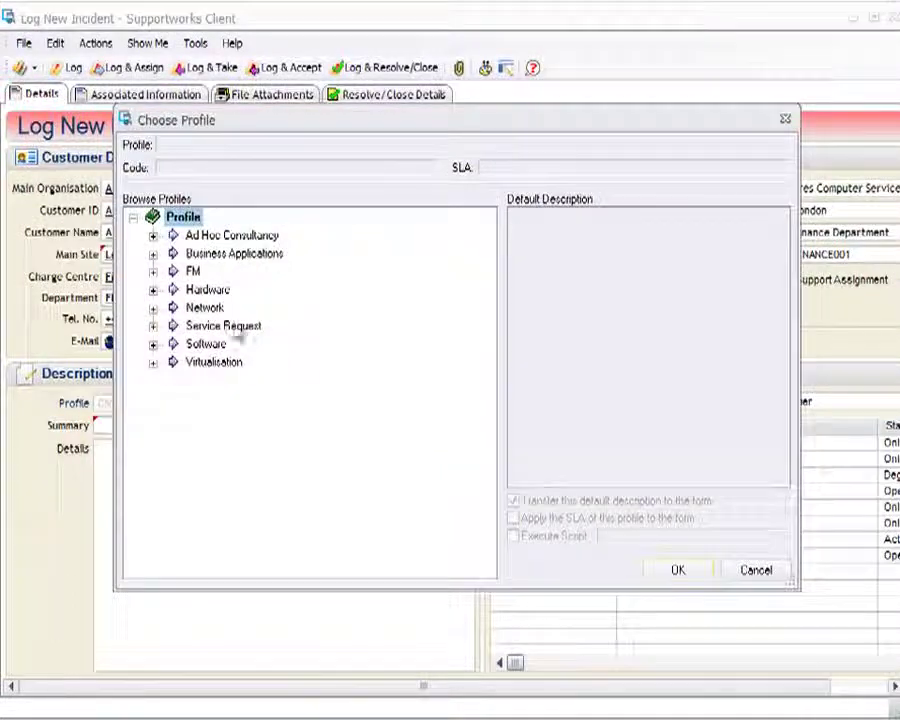
{"action": "left_click", "coordinate": [153, 344]}
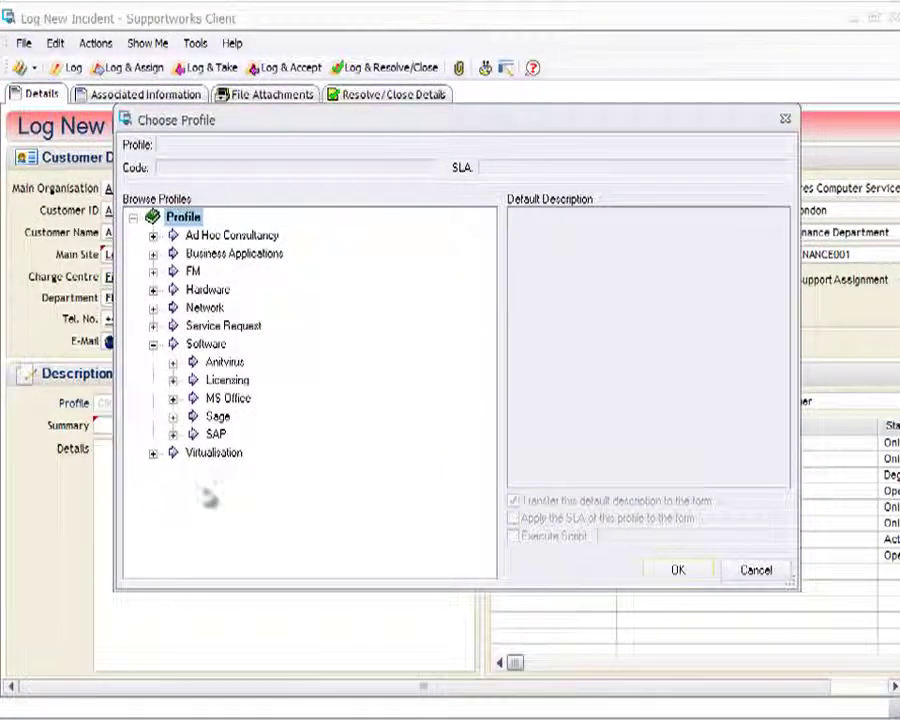
{"action": "left_click", "coordinate": [173, 398]}
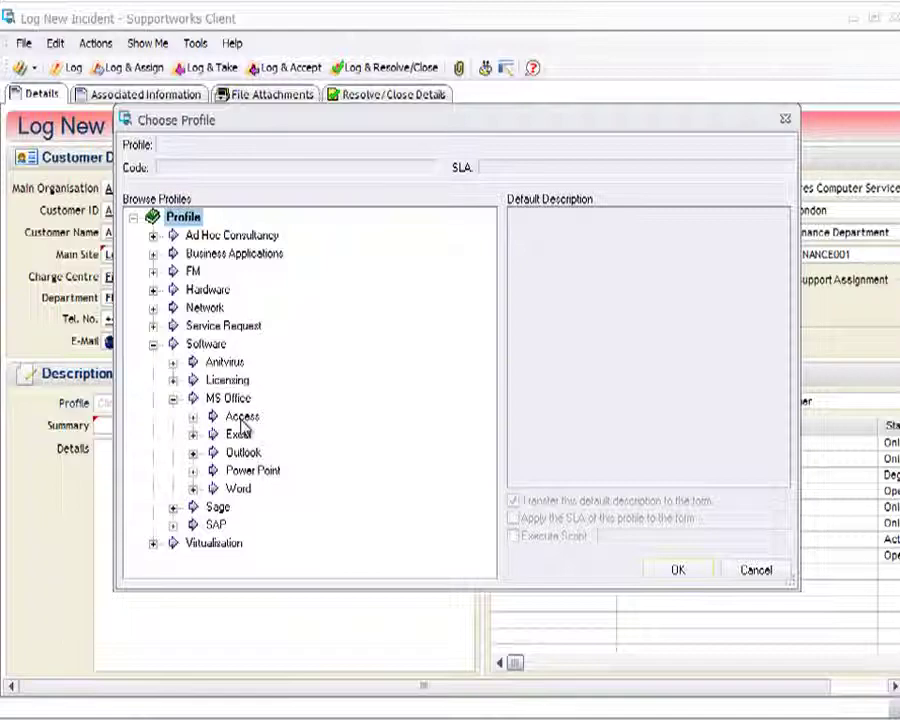
{"action": "left_click", "coordinate": [241, 418]}
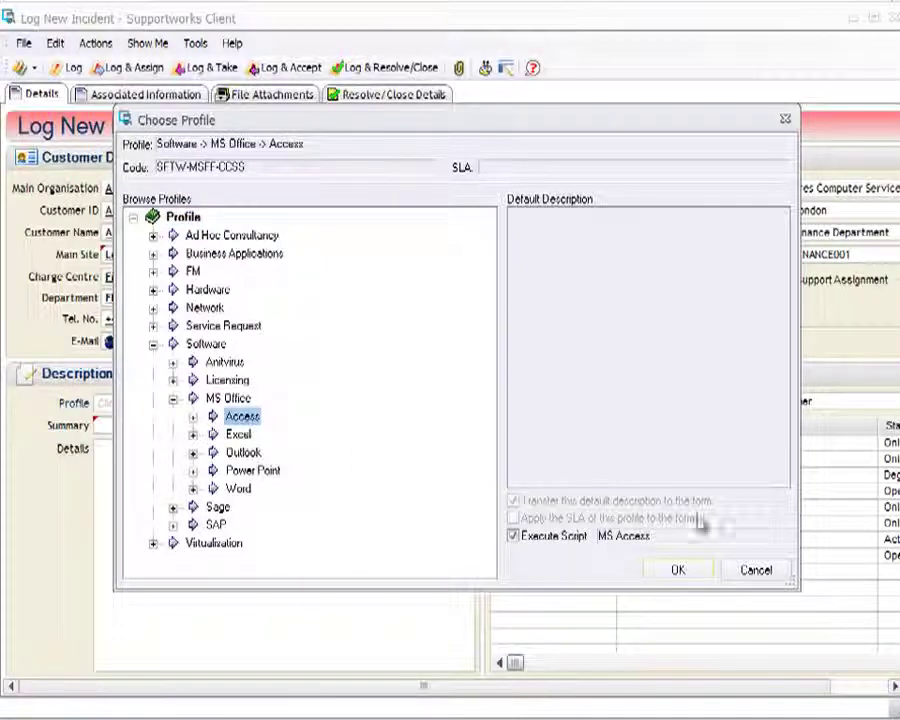
{"action": "left_click", "coordinate": [690, 570]}
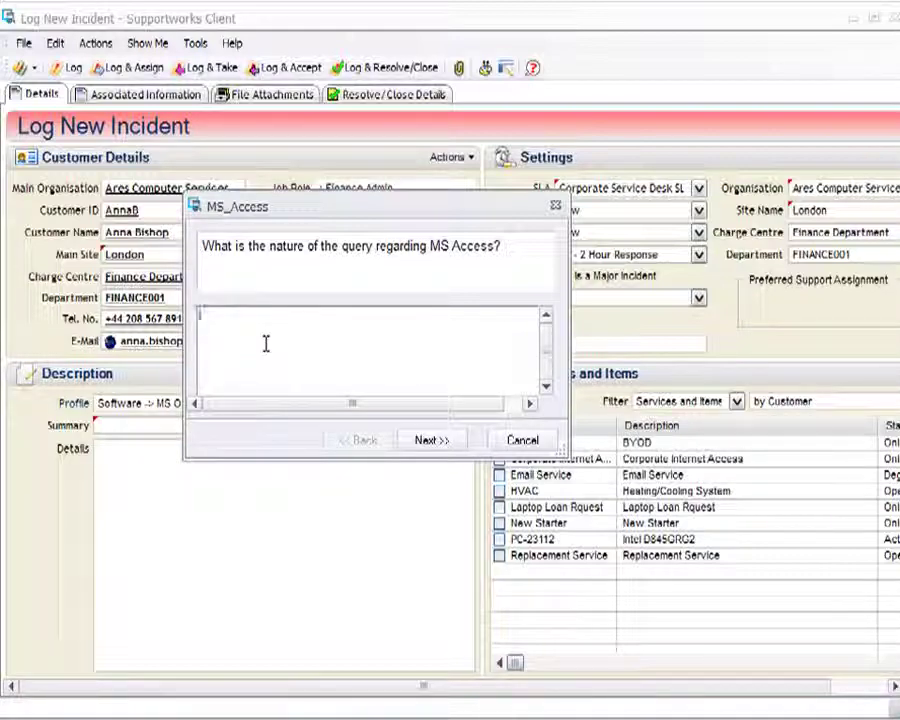
Answer the MS Access script's question about the nature of the query with "receiving error messages" and finish the script.
{"action": "type", "text": "receiv"}
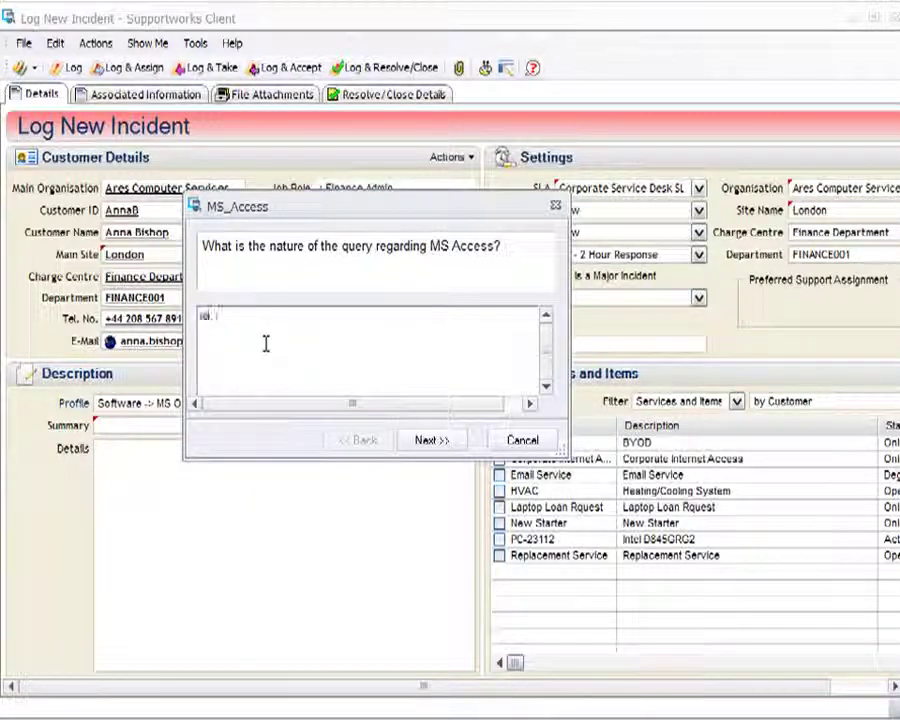
{"action": "type", "text": "ing"}
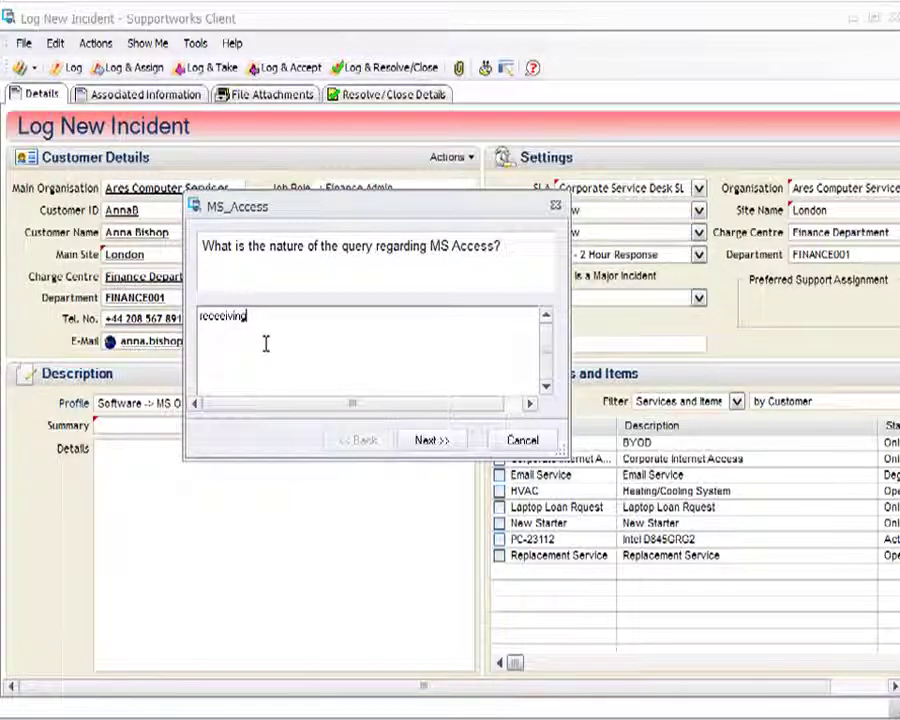
{"action": "type", "text": "error mess"}
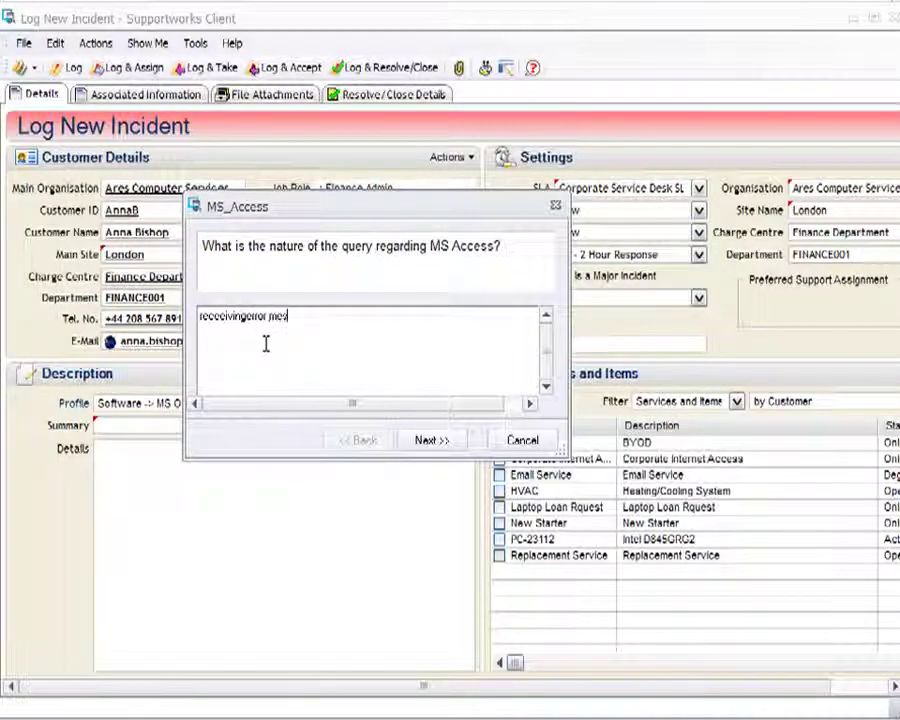
{"action": "type", "text": "ages"}
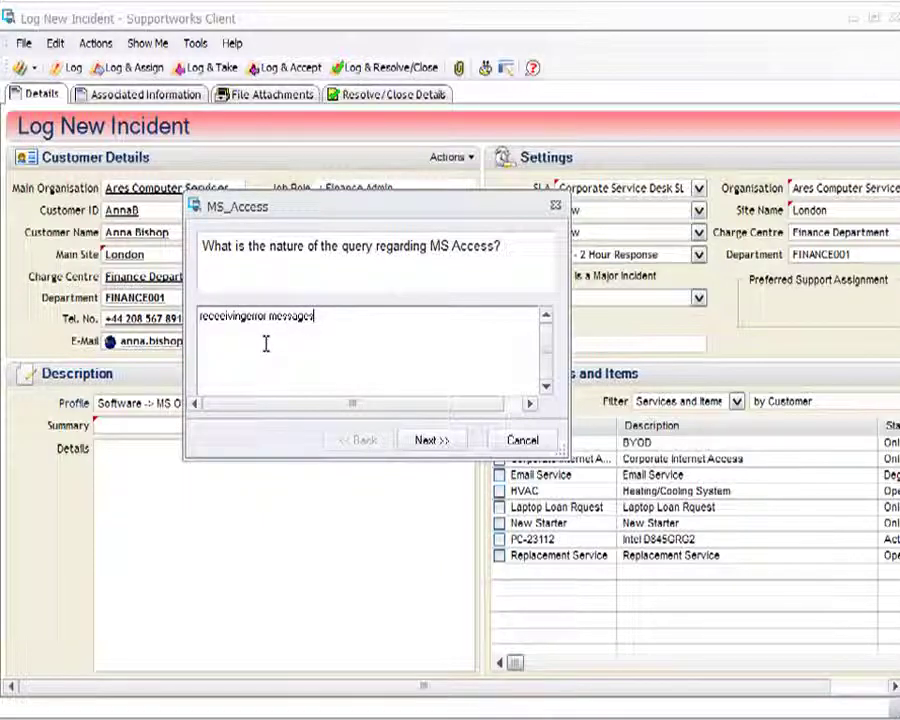
{"action": "left_click", "coordinate": [266, 343]}
{"action": "key", "text": "Left"}
{"action": "key", "text": "Left"}
{"action": "key", "text": "Left"}
{"action": "key", "text": "Left"}
{"action": "key", "text": "Left"}
{"action": "key", "text": "Left"}
{"action": "key", "text": "Left"}
{"action": "key", "text": "Left"}
{"action": "key", "text": "Left"}
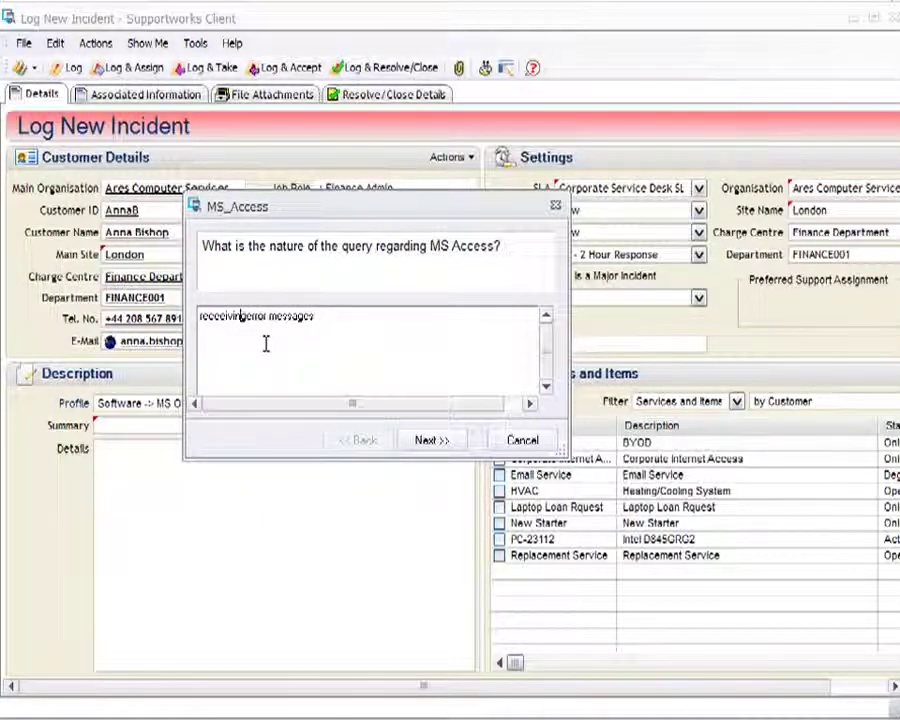
{"action": "key", "text": "Right"}
{"action": "key", "text": "Right"}
{"action": "key", "text": "Right"}
{"action": "key", "text": "Right"}
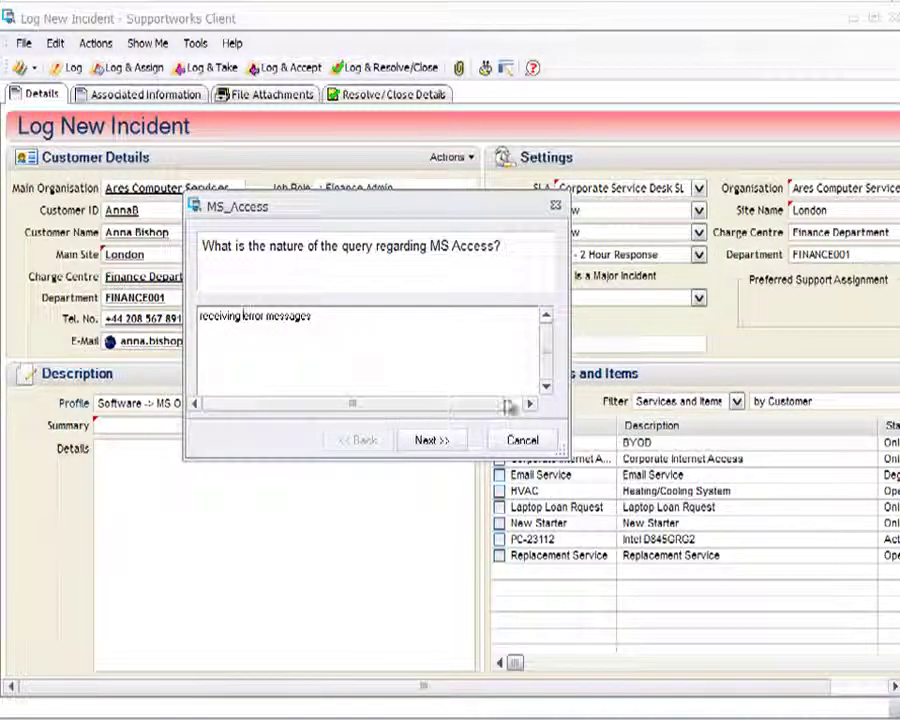
{"action": "left_click", "coordinate": [438, 446]}
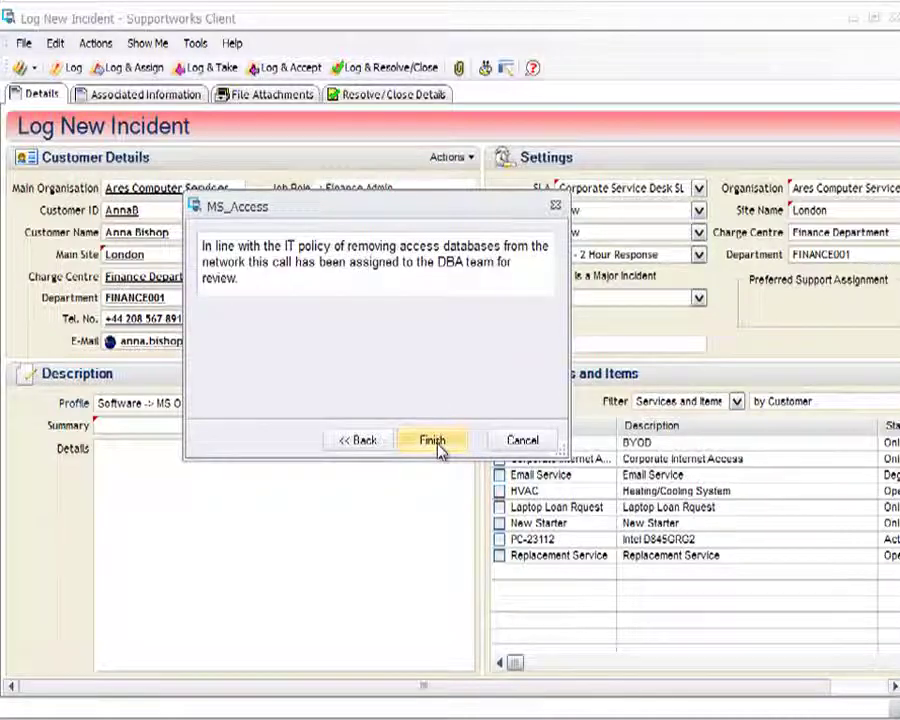
{"action": "left_click", "coordinate": [436, 444]}
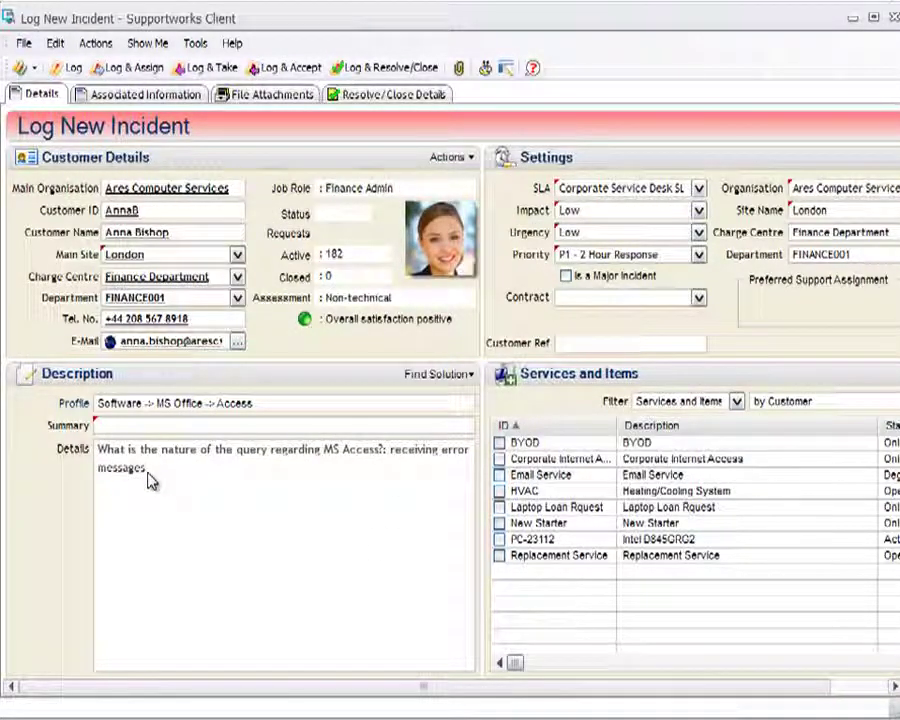
Enter "access error messages" as the incident summary and link item PC-23112 to the incident.
{"action": "left_click", "coordinate": [155, 425]}
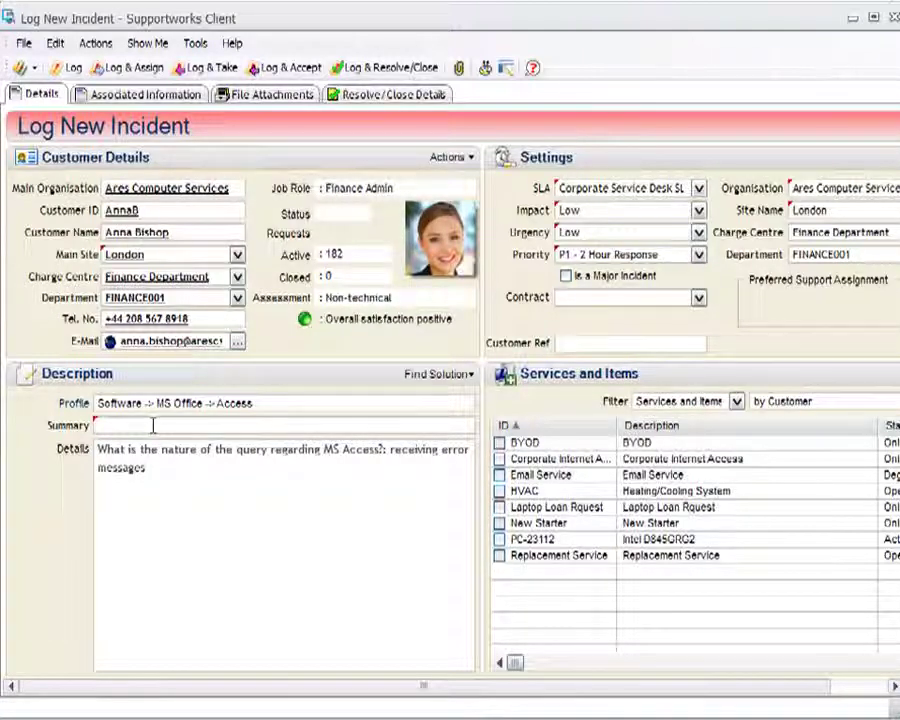
{"action": "type", "text": "a"}
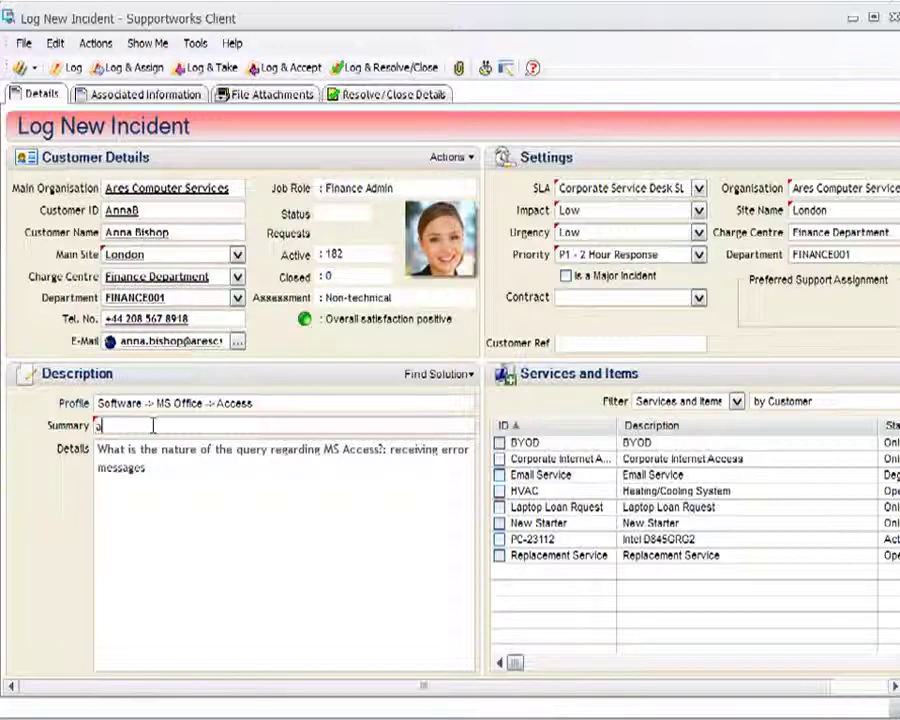
{"action": "type", "text": "ccess erro"}
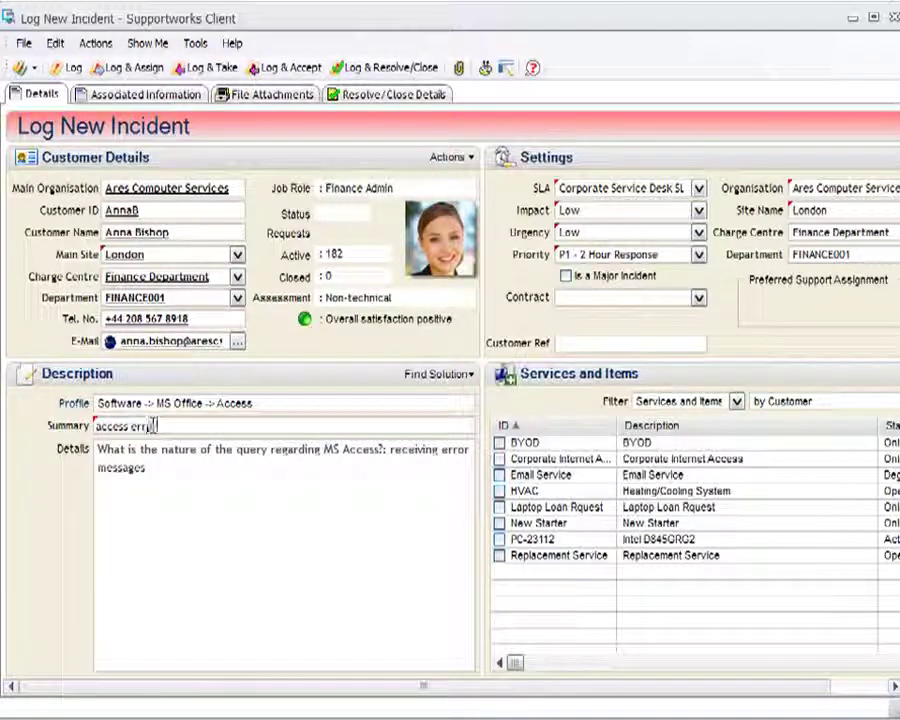
{"action": "type", "text": "r messages"}
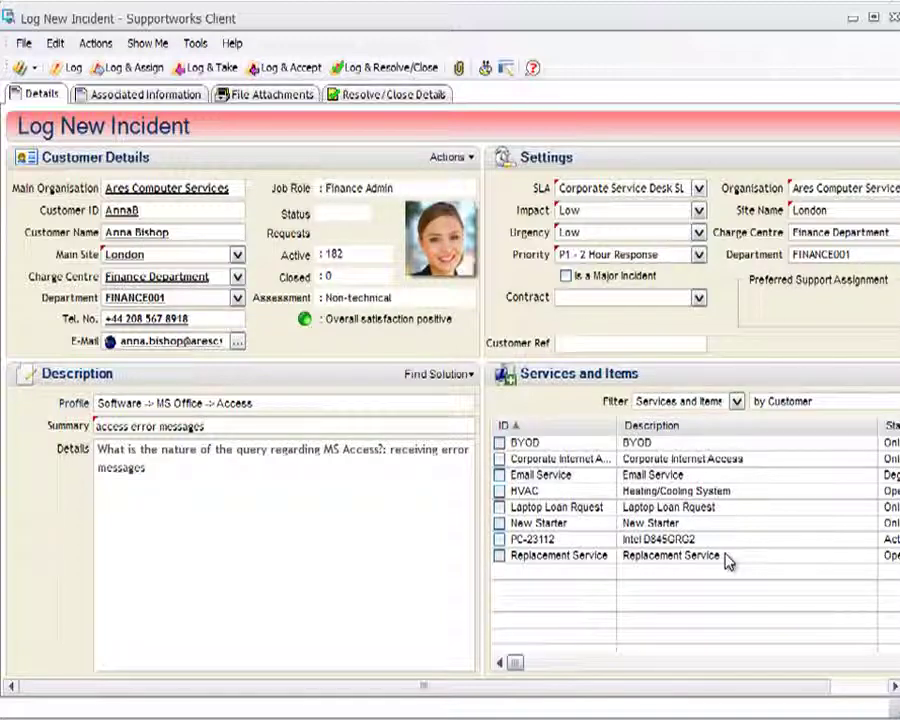
{"action": "left_click", "coordinate": [499, 540]}
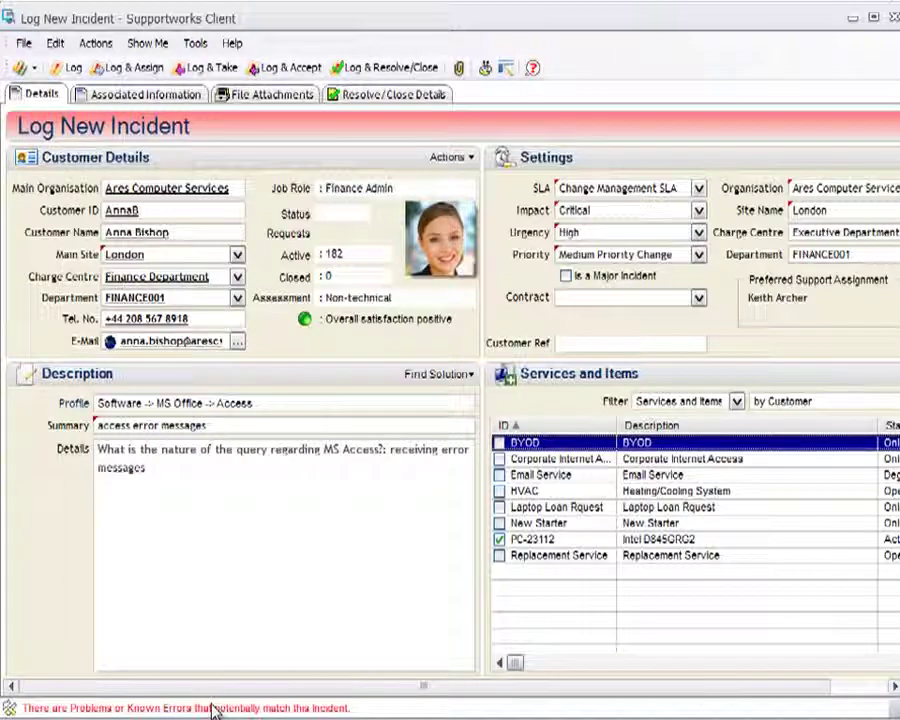
Search for unresolved problems and known errors matching the Software -> MS Office -> Access profile, and return to the incident.
{"action": "left_click", "coordinate": [438, 376]}
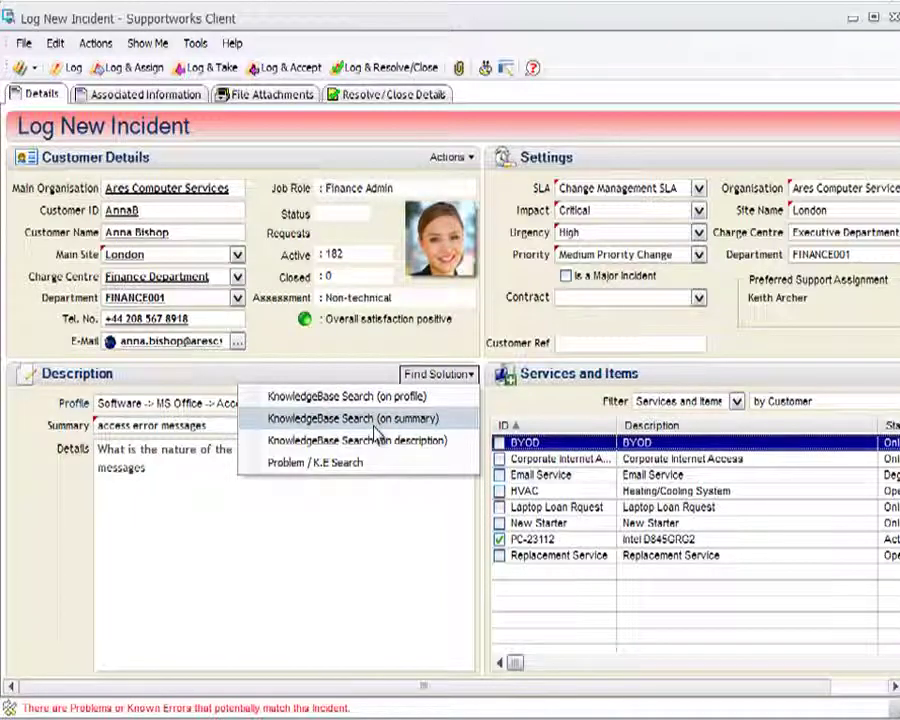
{"action": "left_click", "coordinate": [316, 465]}
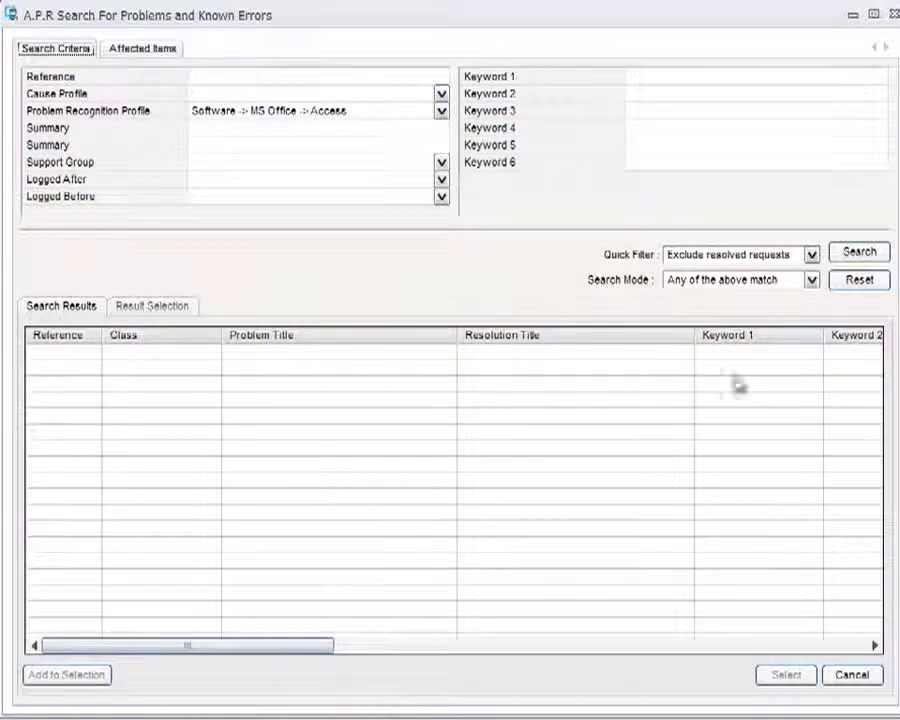
{"action": "left_click", "coordinate": [858, 252]}
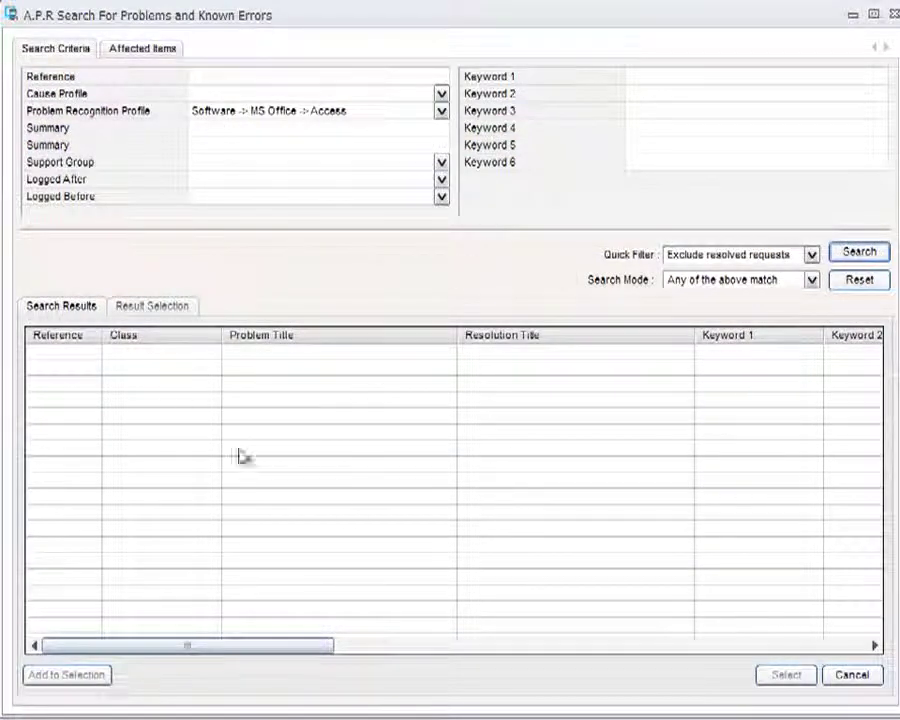
{"action": "left_click", "coordinate": [852, 674]}
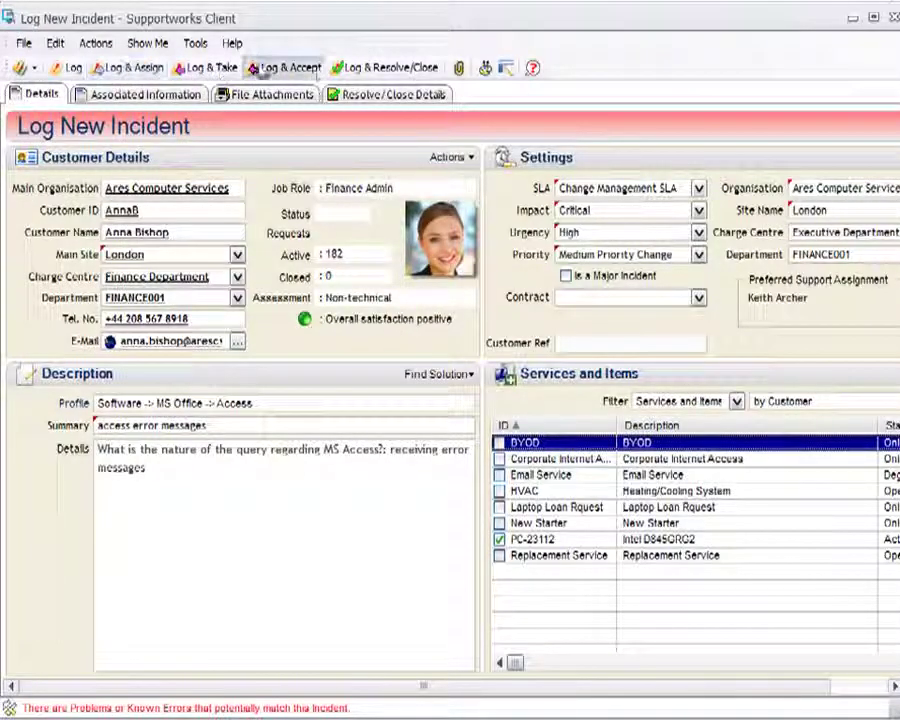
Log the incident, assign it to the ITSM Admin analyst in Administrators, and confirm the call with Send E-mail enabled.
{"action": "left_click", "coordinate": [140, 68]}
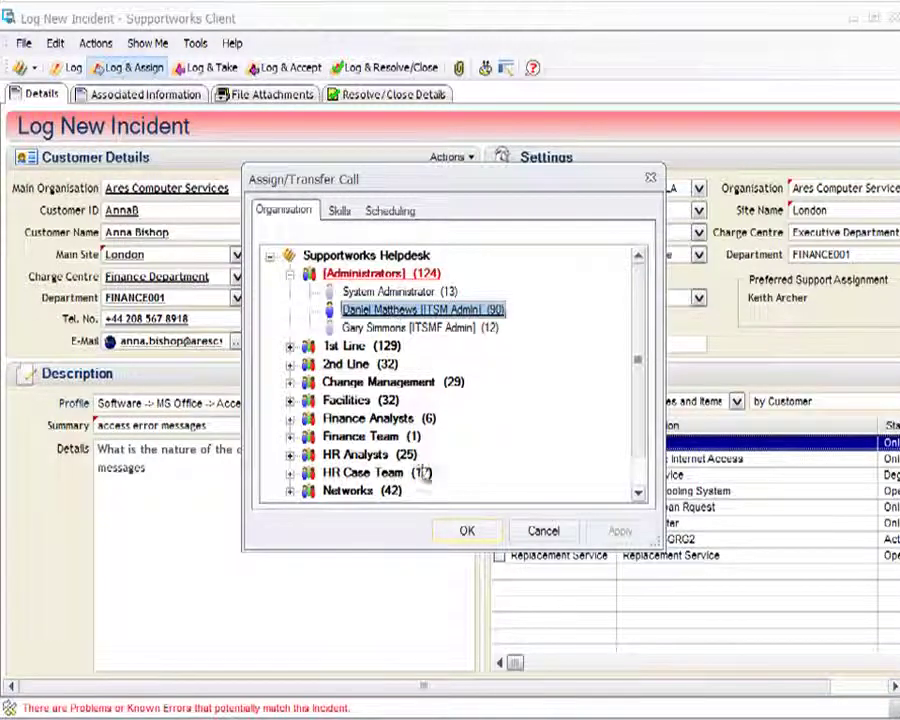
{"action": "left_click", "coordinate": [466, 529]}
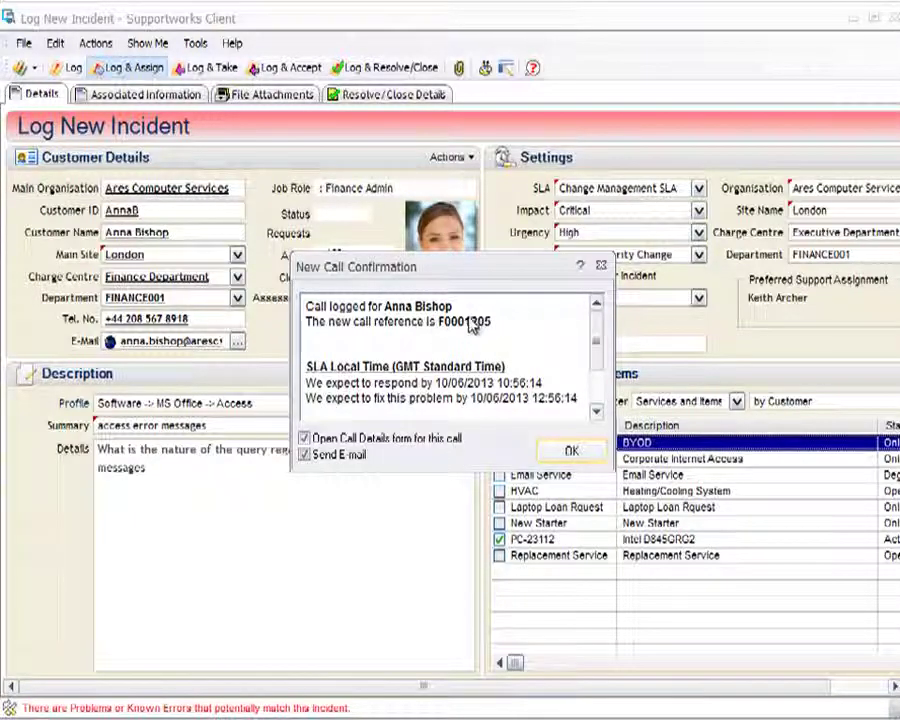
{"action": "mouse_move", "coordinate": [596, 354]}
{"action": "left_mouse_down"}
{"action": "mouse_move", "coordinate": [600, 388]}
{"action": "mouse_move", "coordinate": [600, 372]}
{"action": "left_mouse_up"}
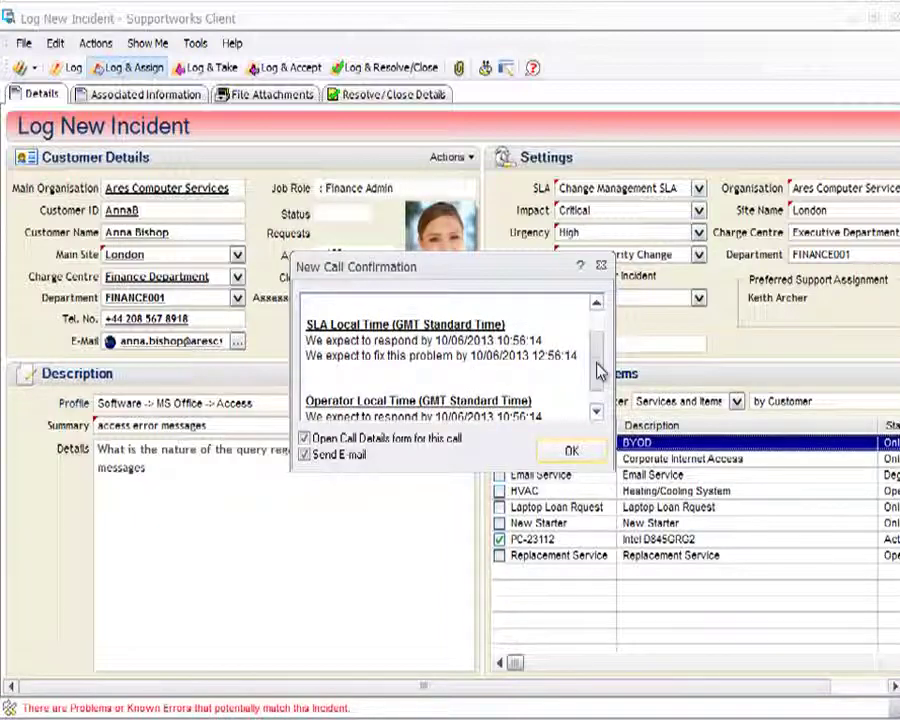
{"action": "left_click", "coordinate": [305, 455]}
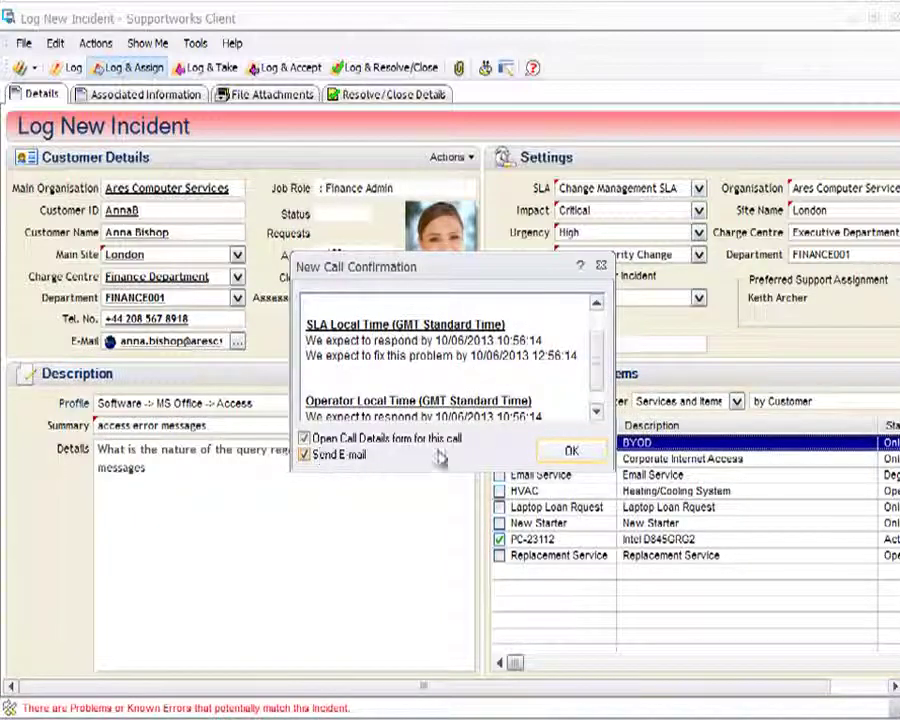
{"action": "left_click", "coordinate": [571, 452]}
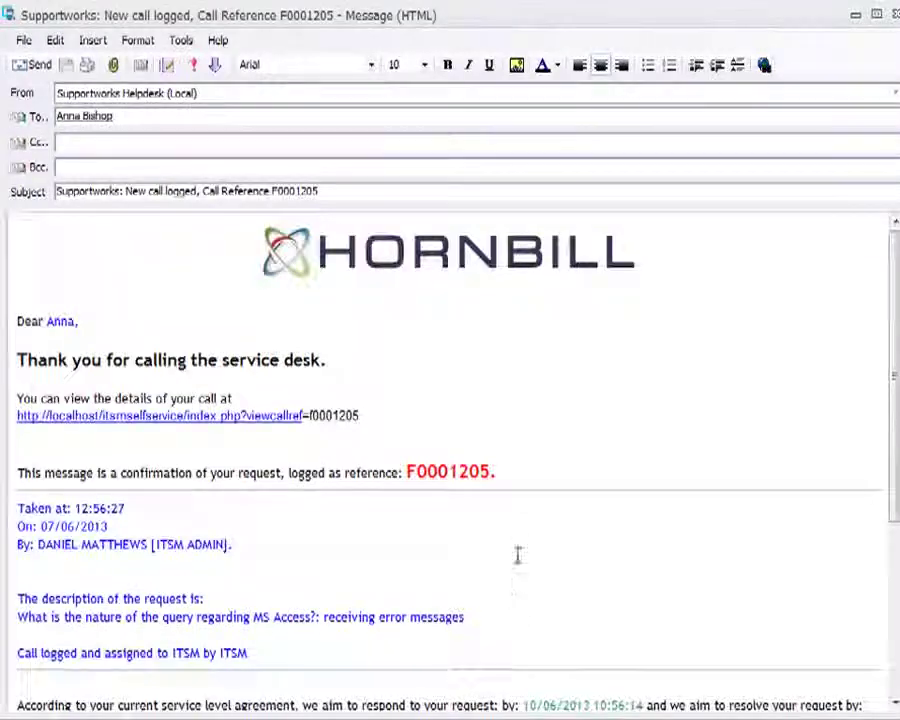
Review the drafted confirmation e-mail, including its request description and service level response and resolution times.
{"action": "scroll", "coordinate": [445, 350], "scroll_direction": "down", "scroll_amount": 4}
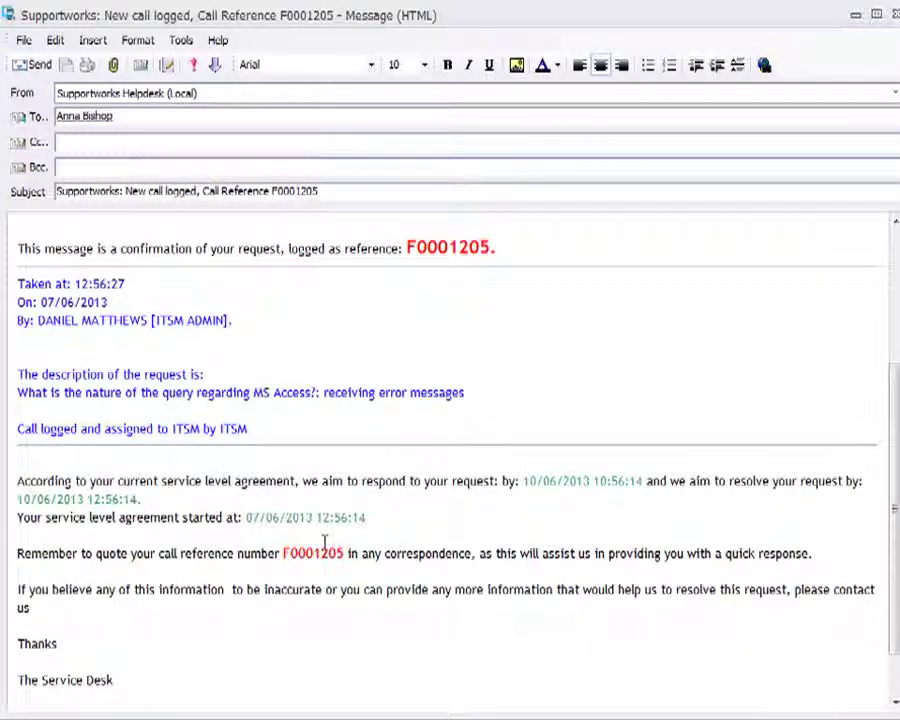
{"action": "scroll", "coordinate": [320, 530], "scroll_direction": "up", "scroll_amount": 3}
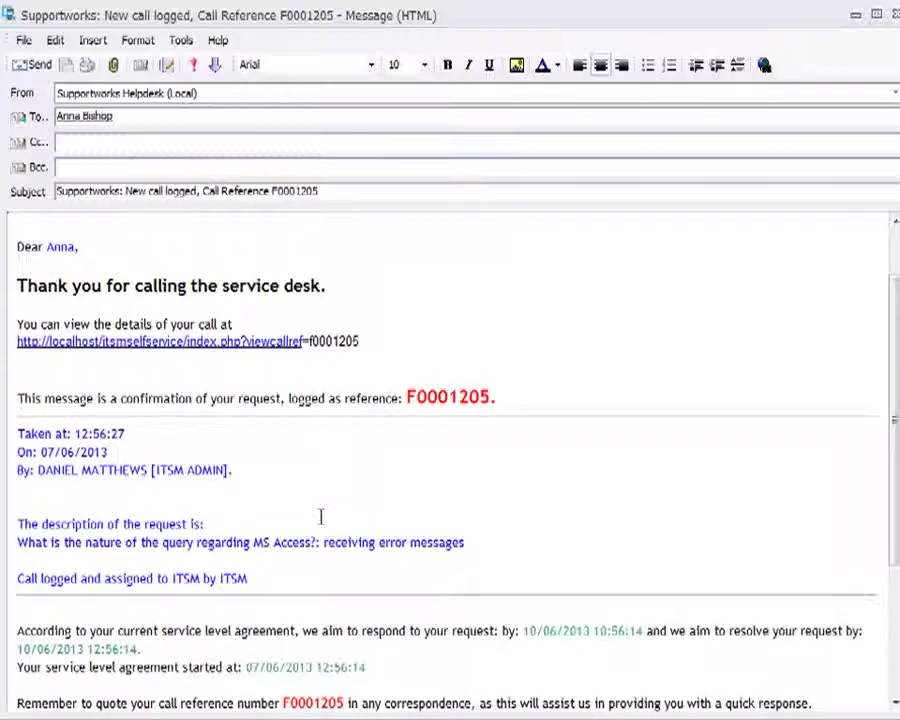
{"action": "scroll", "coordinate": [338, 506], "scroll_direction": "up", "scroll_amount": 1}
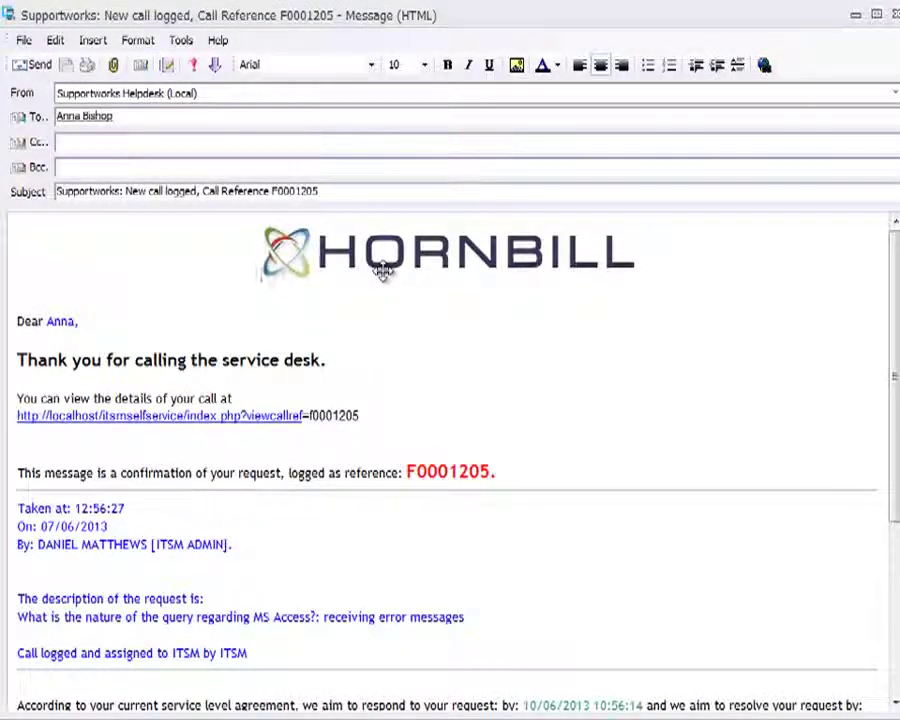
Send the confirmation e-mail and check the incident's file attachments for the sent message.
{"action": "left_click", "coordinate": [40, 66]}
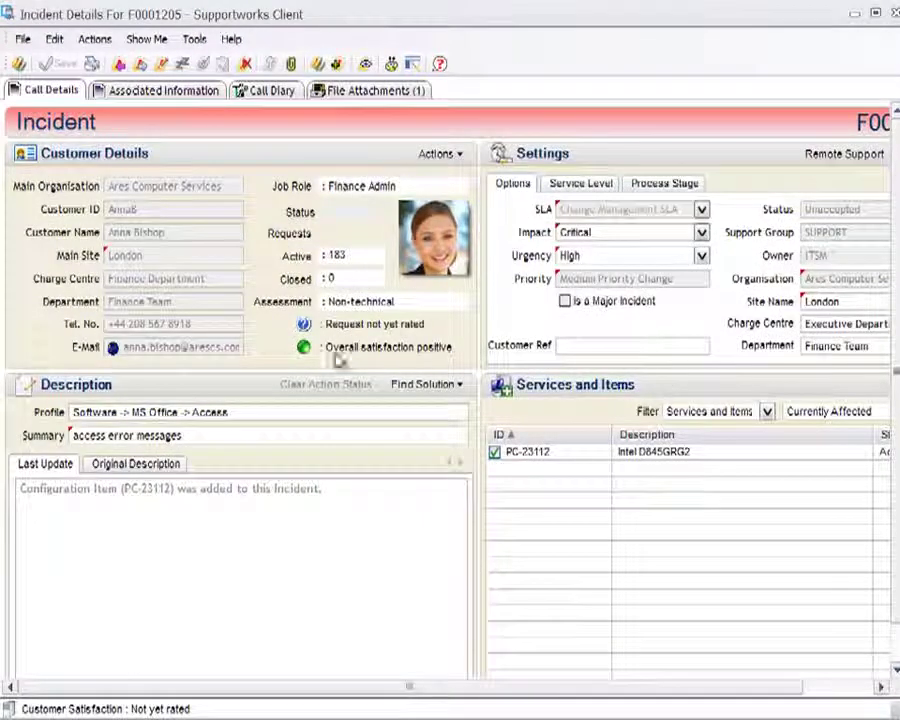
{"action": "left_click", "coordinate": [404, 92]}
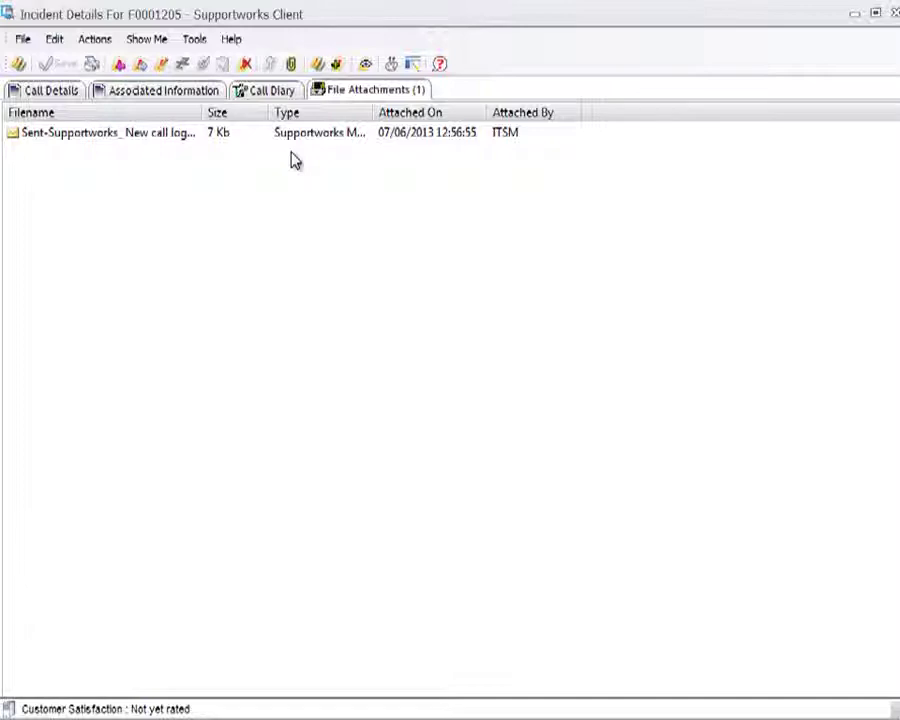
{"action": "left_click", "coordinate": [50, 90]}
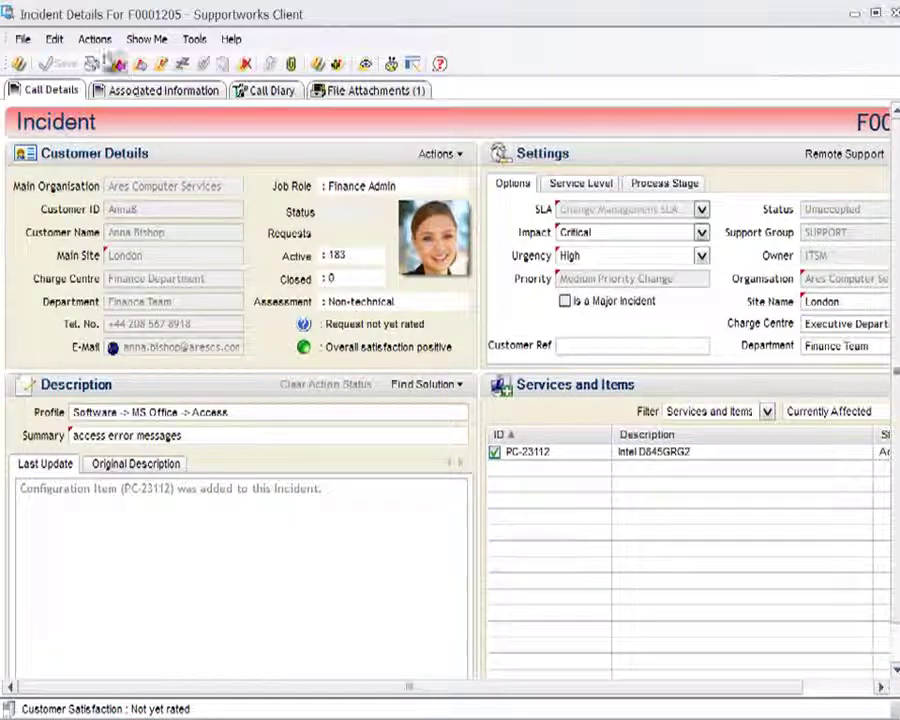
Accept the incident call and close the drafted call update e-mail without sending it.
{"action": "left_click", "coordinate": [95, 40]}
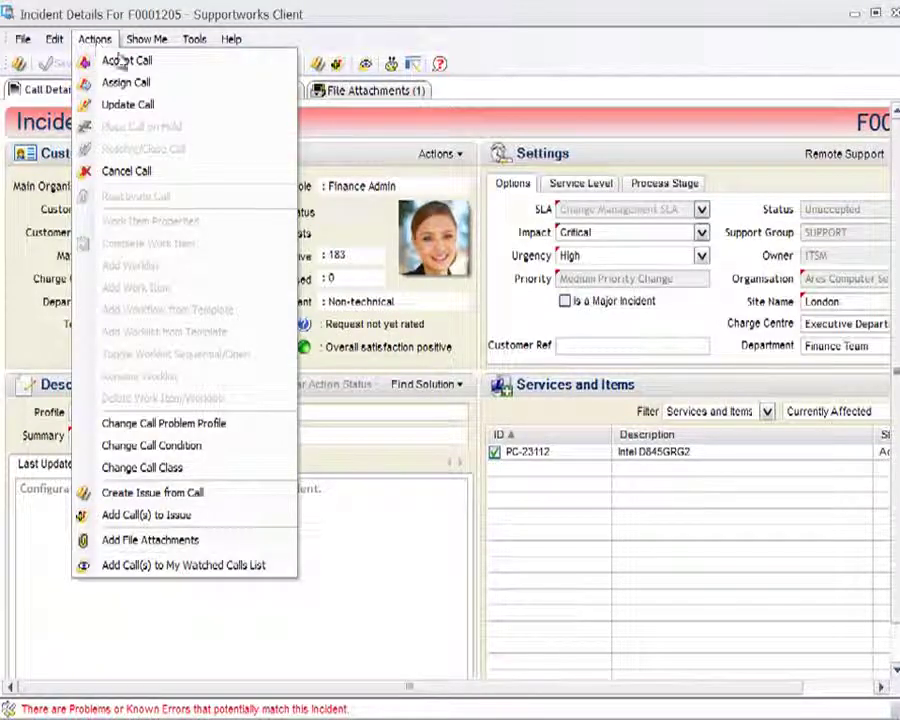
{"action": "left_click", "coordinate": [124, 64]}
{"action": "left_click", "coordinate": [124, 64]}
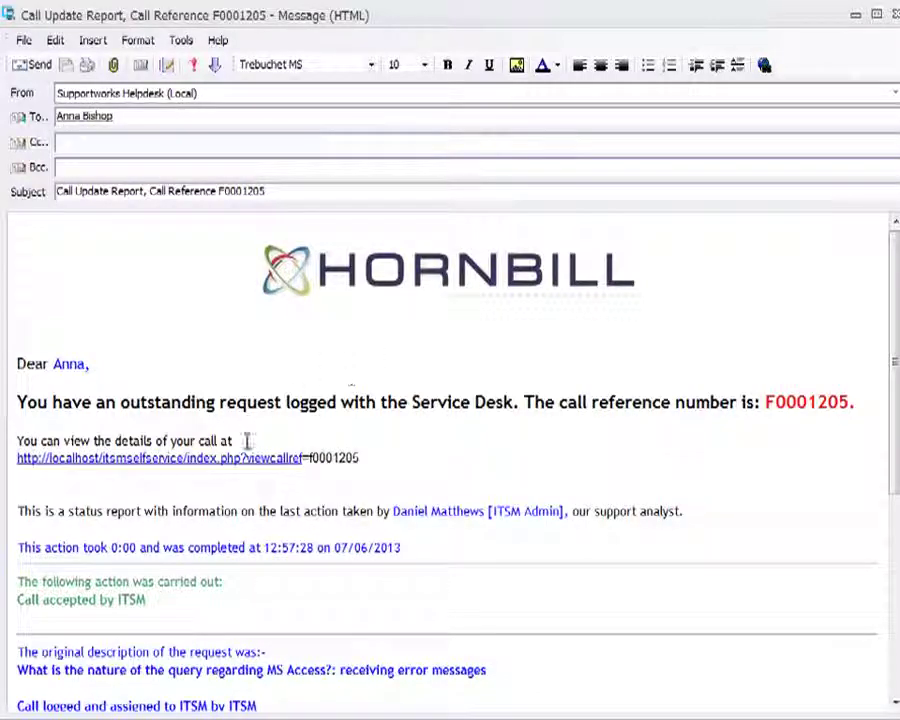
{"action": "left_click", "coordinate": [893, 14]}
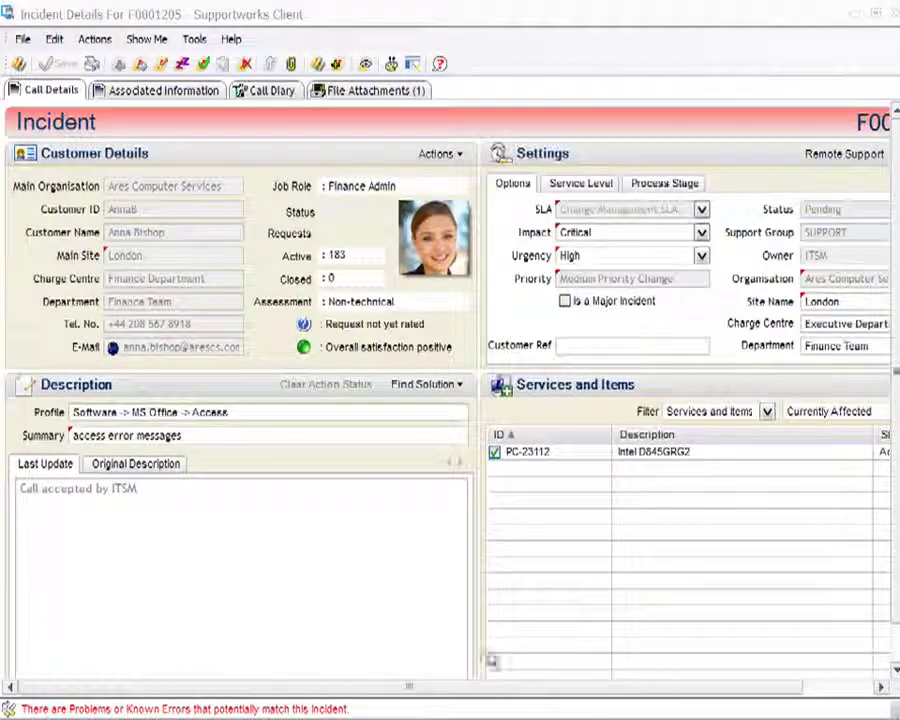
Raise a new problem from the incident's settings and check the incidents associated with the problem.
{"action": "left_click", "coordinate": [94, 39]}
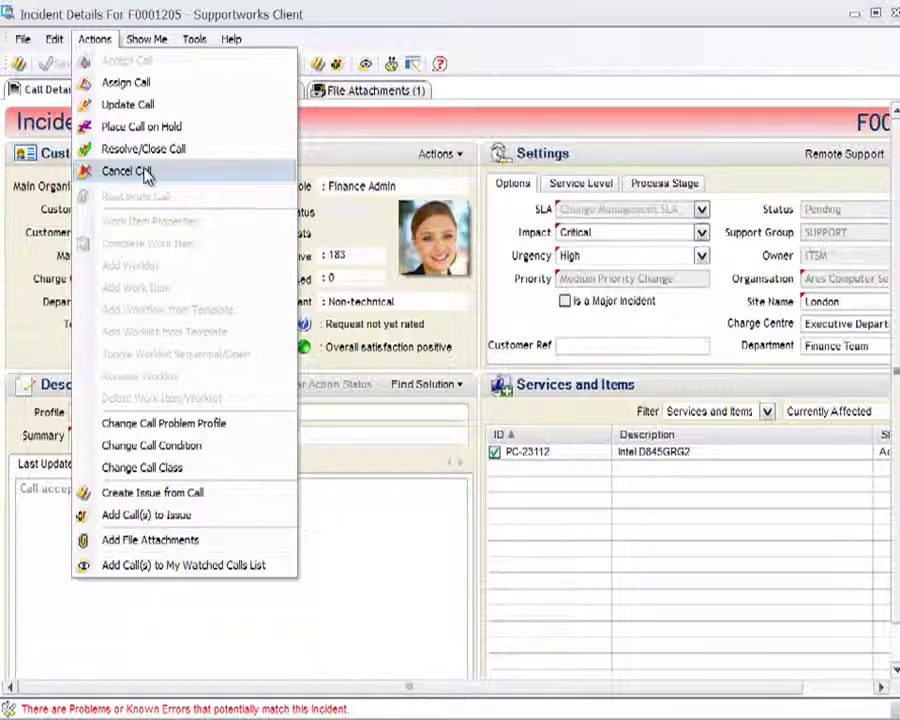
{"action": "left_click", "coordinate": [655, 650]}
{"action": "left_click_drag", "start_coordinate": [660, 686], "coordinate": [763, 695]}
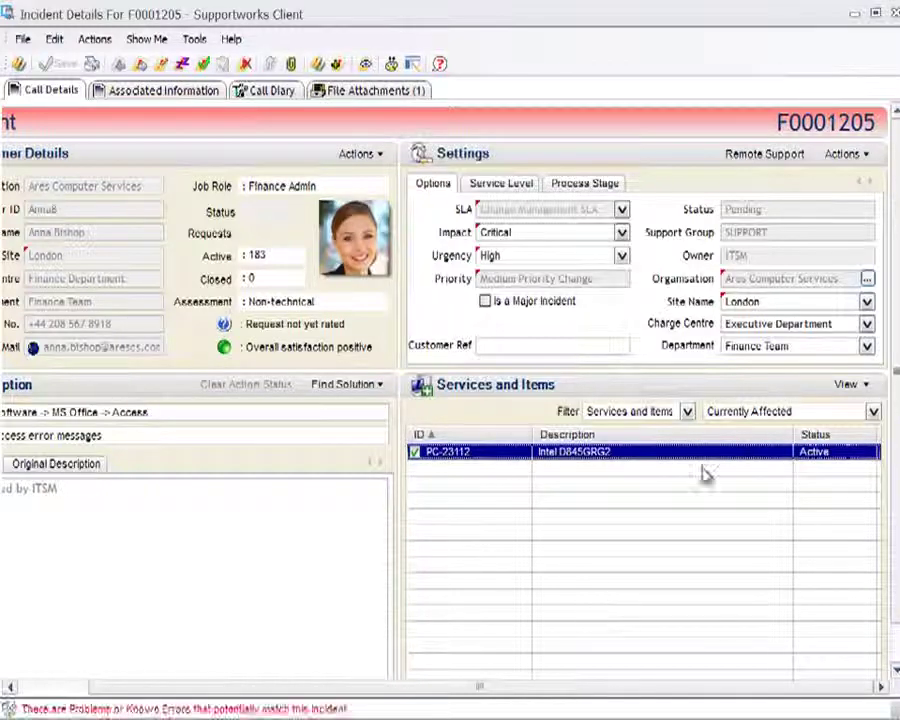
{"action": "left_click", "coordinate": [845, 154]}
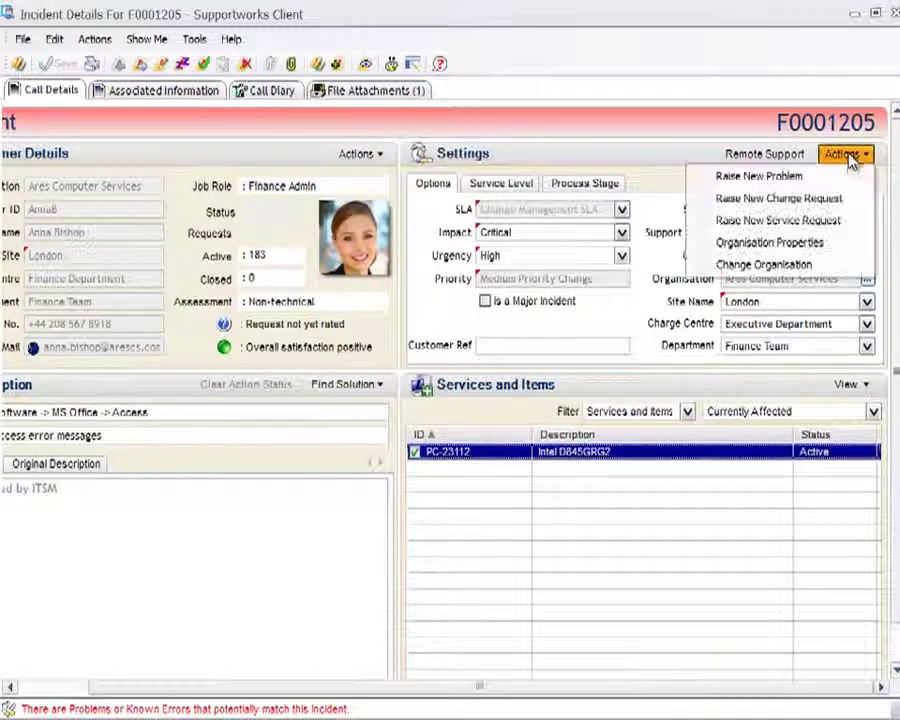
{"action": "left_click", "coordinate": [756, 180]}
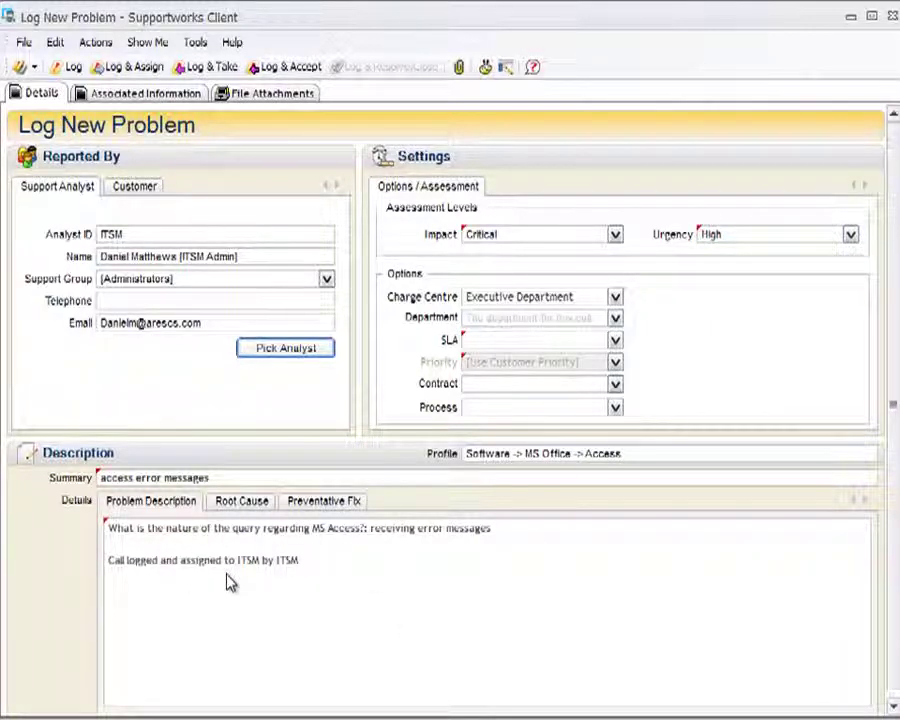
{"action": "left_click", "coordinate": [178, 95]}
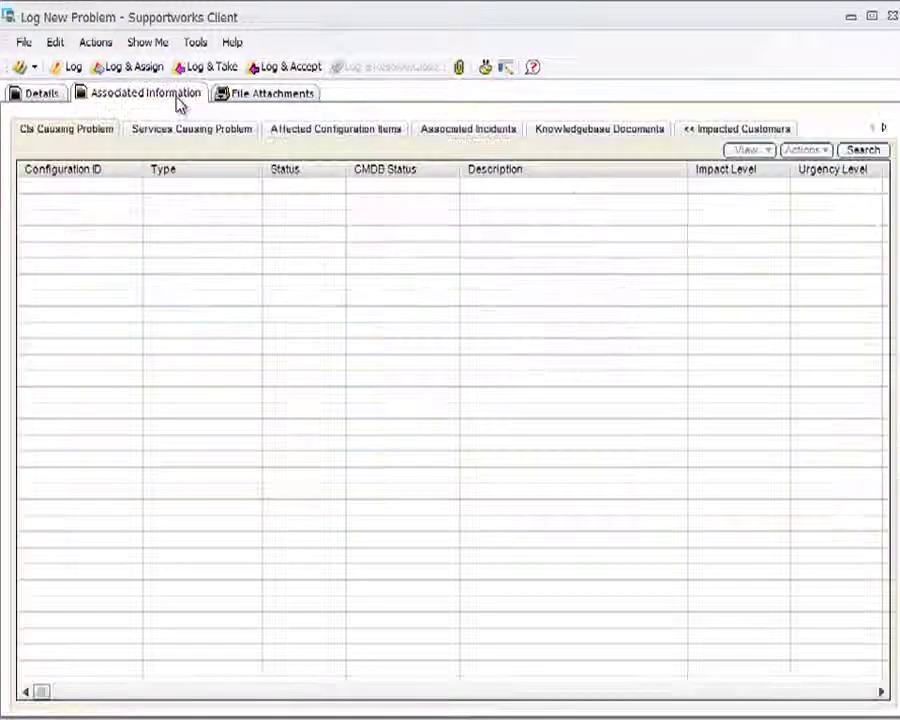
{"action": "left_click", "coordinate": [464, 132]}
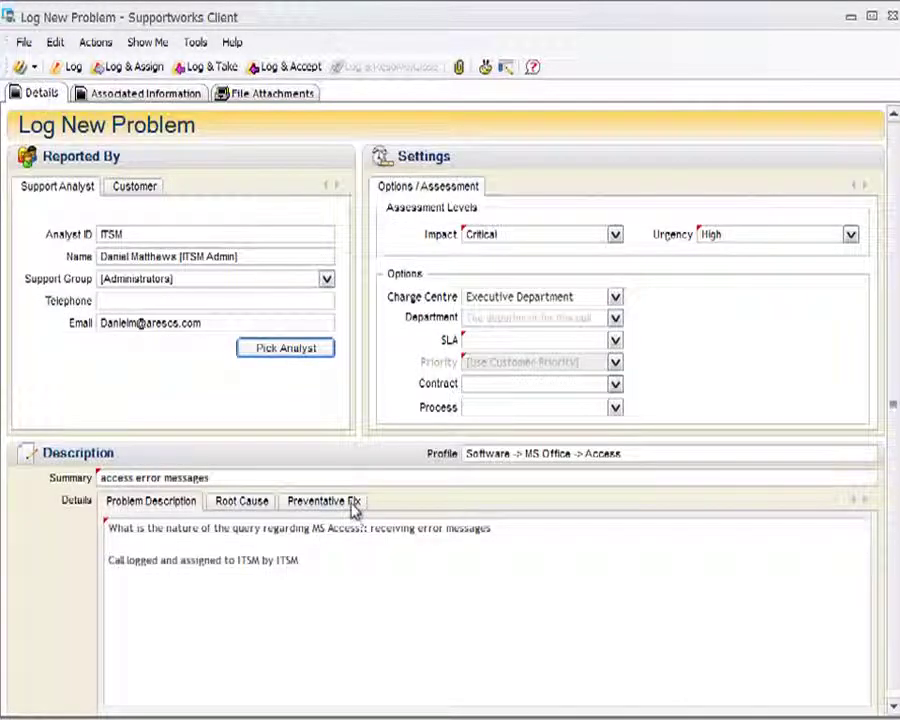
Set the new problem's SLA to Problem SLA.
{"action": "left_click", "coordinate": [615, 341]}
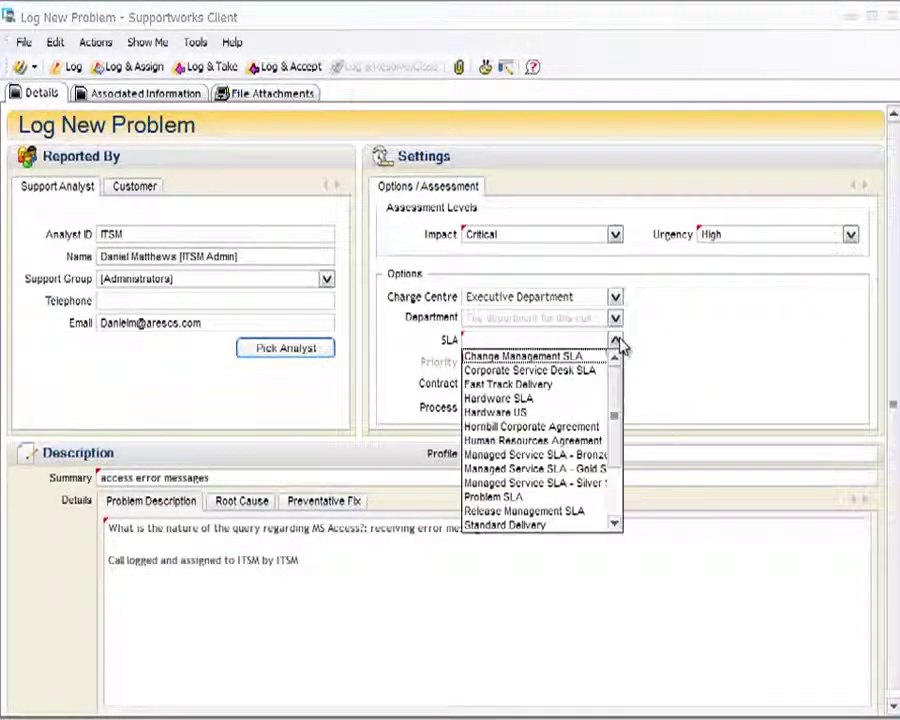
{"action": "left_click_drag", "start_coordinate": [616, 408], "coordinate": [622, 512]}
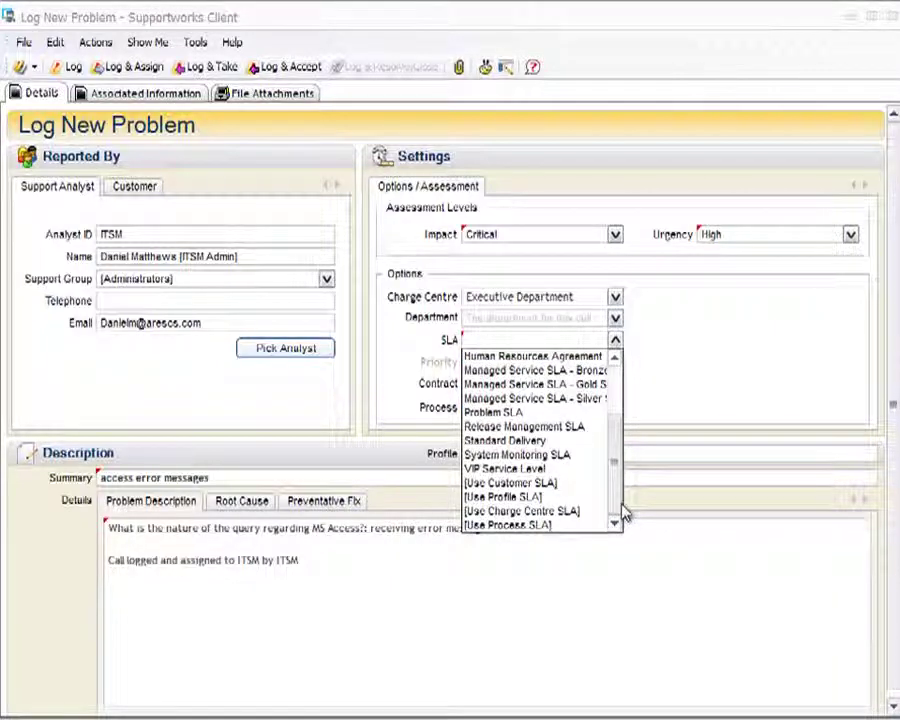
{"action": "left_click", "coordinate": [529, 416]}
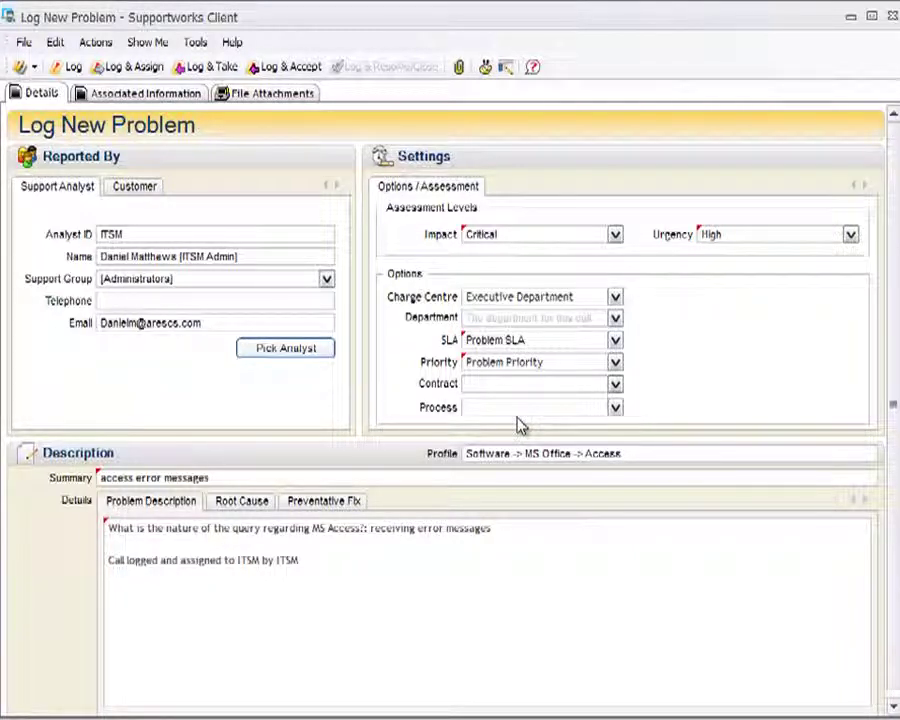
Search the configuration items and add the Email Server AUTHWKS03 as a CI causing the problem.
{"action": "left_click", "coordinate": [143, 93]}
{"action": "left_click", "coordinate": [54, 130]}
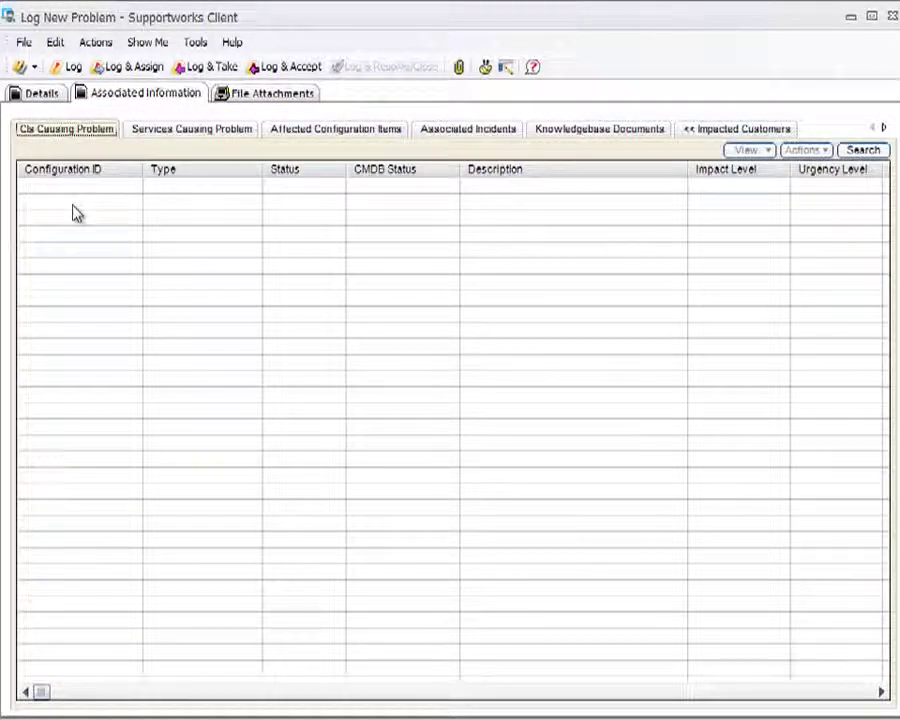
{"action": "left_click", "coordinate": [861, 150]}
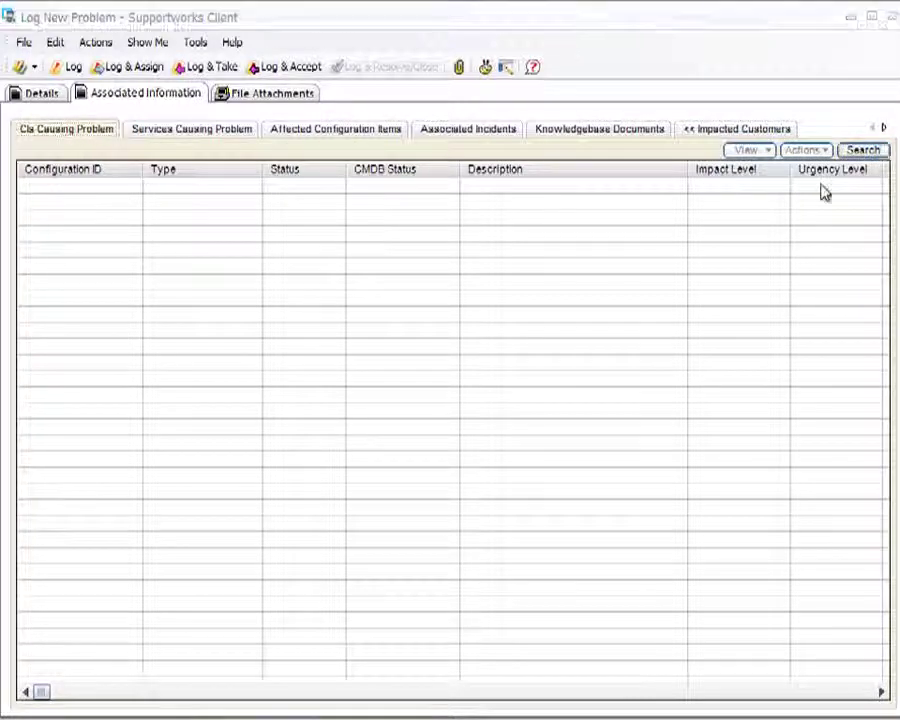
{"action": "left_click", "coordinate": [858, 157]}
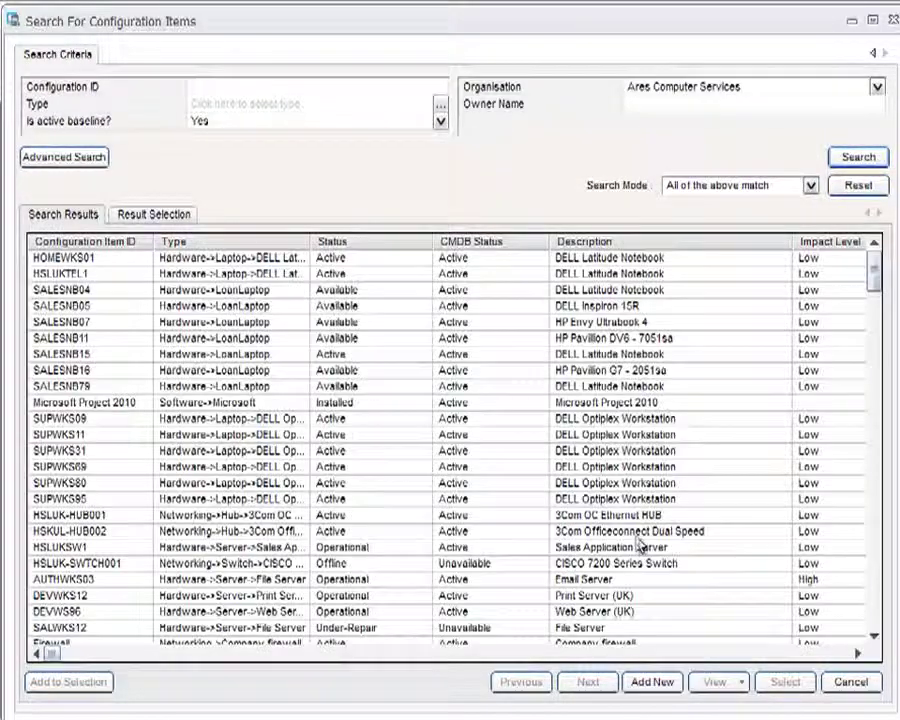
{"action": "left_click", "coordinate": [620, 580]}
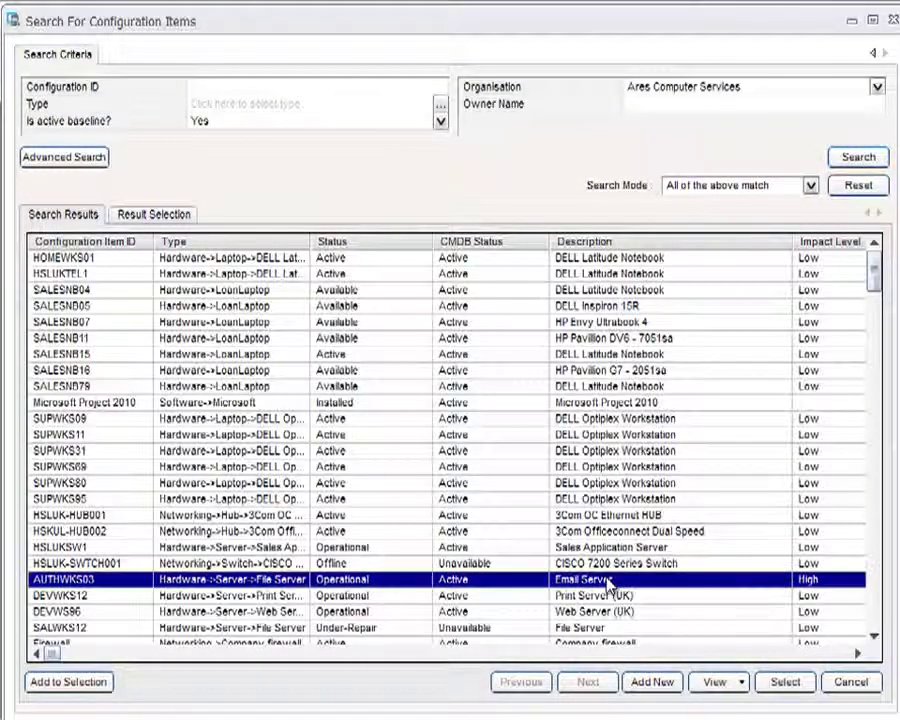
{"action": "left_click", "coordinate": [784, 684]}
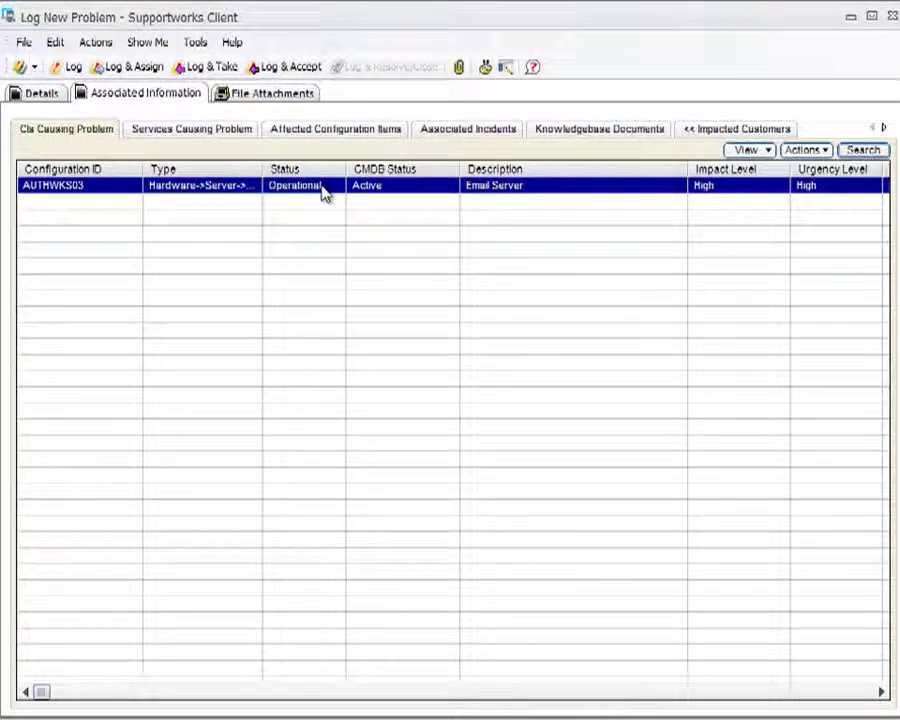
Try to log and accept the new problem from its details.
{"action": "left_click", "coordinate": [44, 94]}
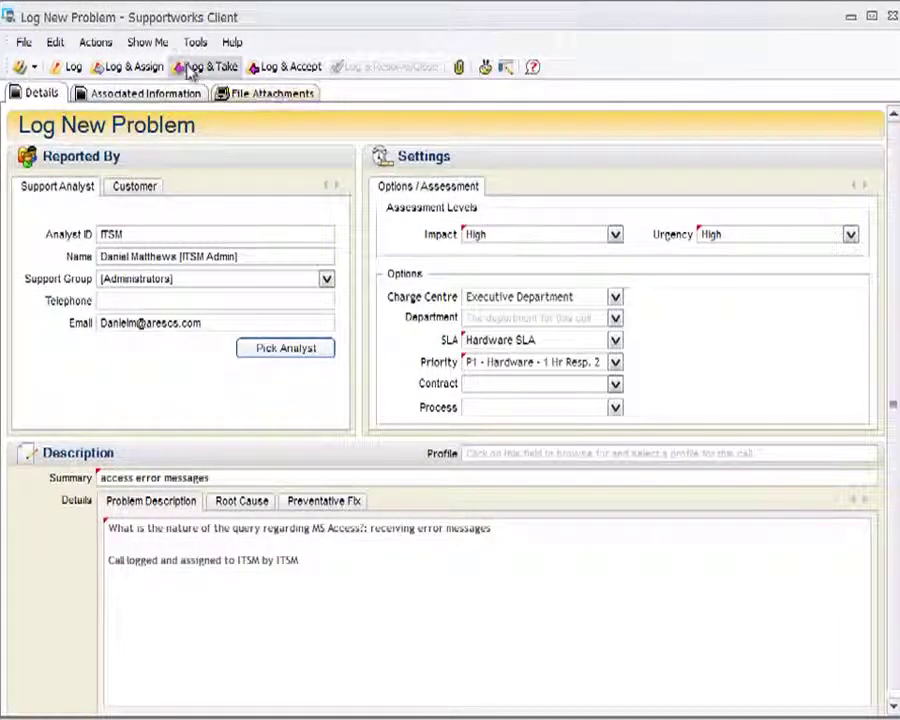
{"action": "left_click", "coordinate": [287, 72]}
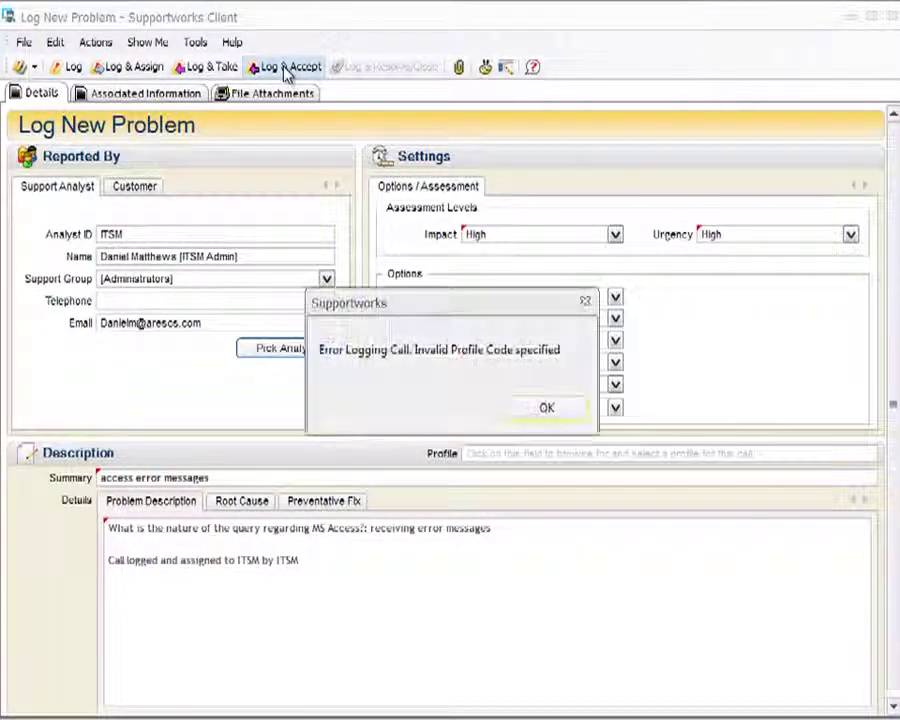
{"action": "left_click", "coordinate": [546, 412]}
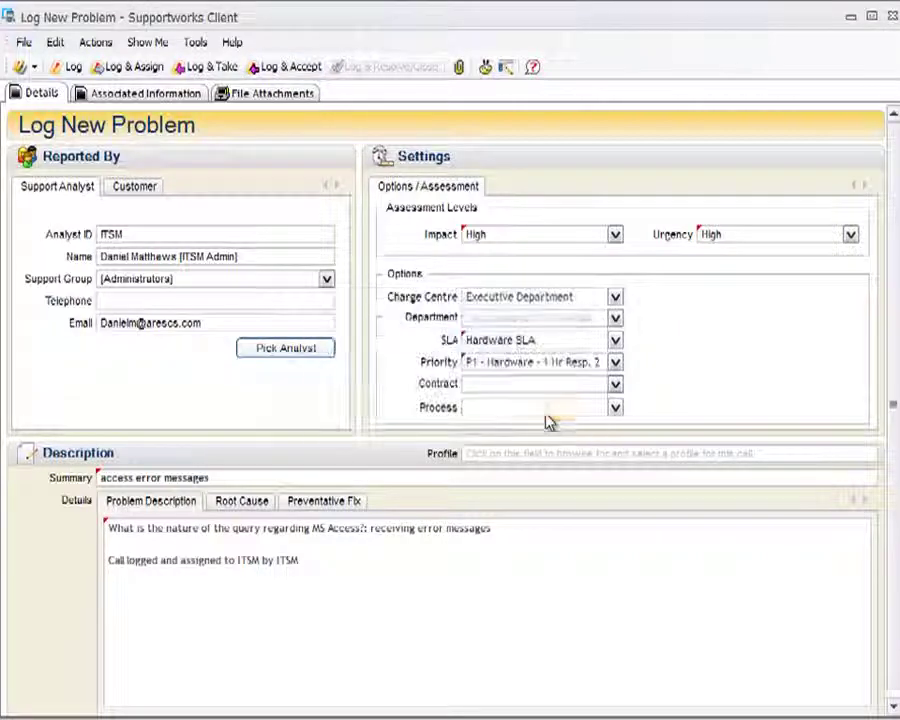
Set the problem's profile to Hardware -> Server.
{"action": "left_click", "coordinate": [520, 463]}
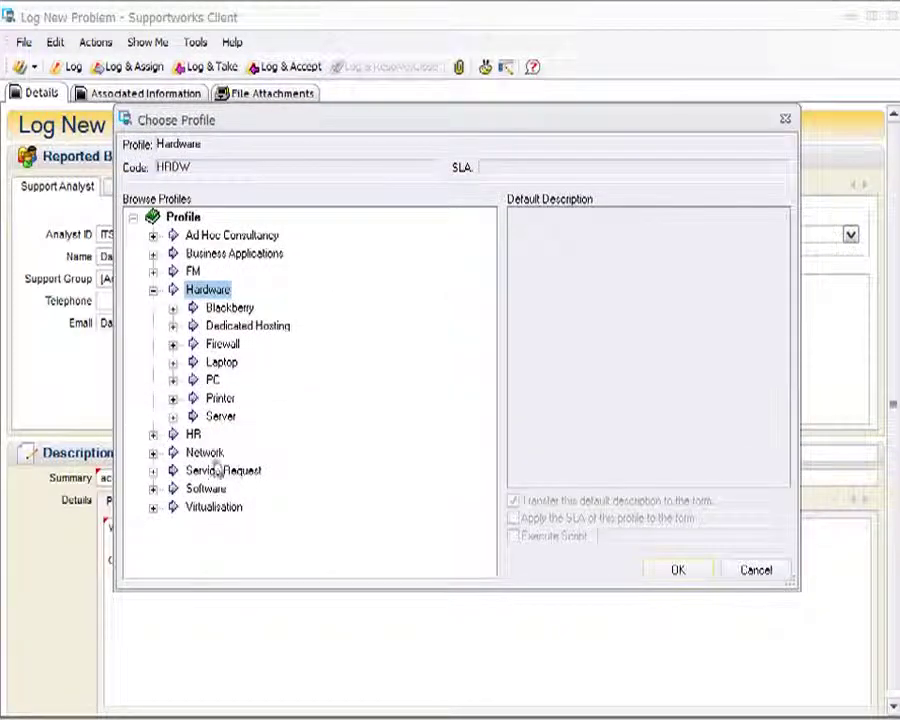
{"action": "left_click", "coordinate": [219, 402]}
{"action": "left_click", "coordinate": [220, 416]}
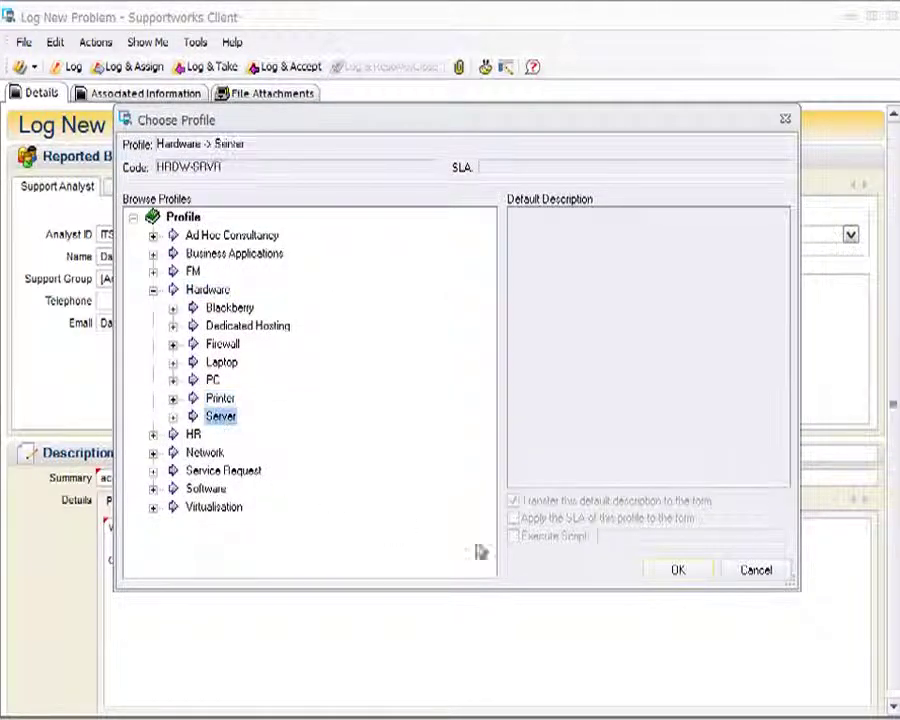
{"action": "left_click", "coordinate": [670, 572]}
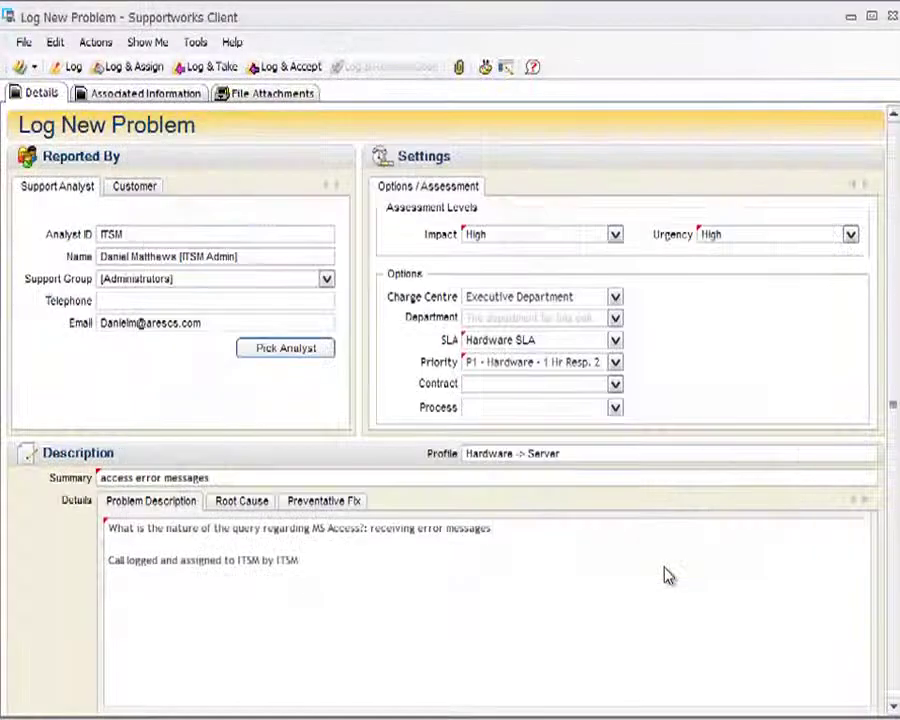
Log and accept the problem, confirming the call with Send E-mail disabled and Open Call Details form enabled.
{"action": "left_click", "coordinate": [294, 68]}
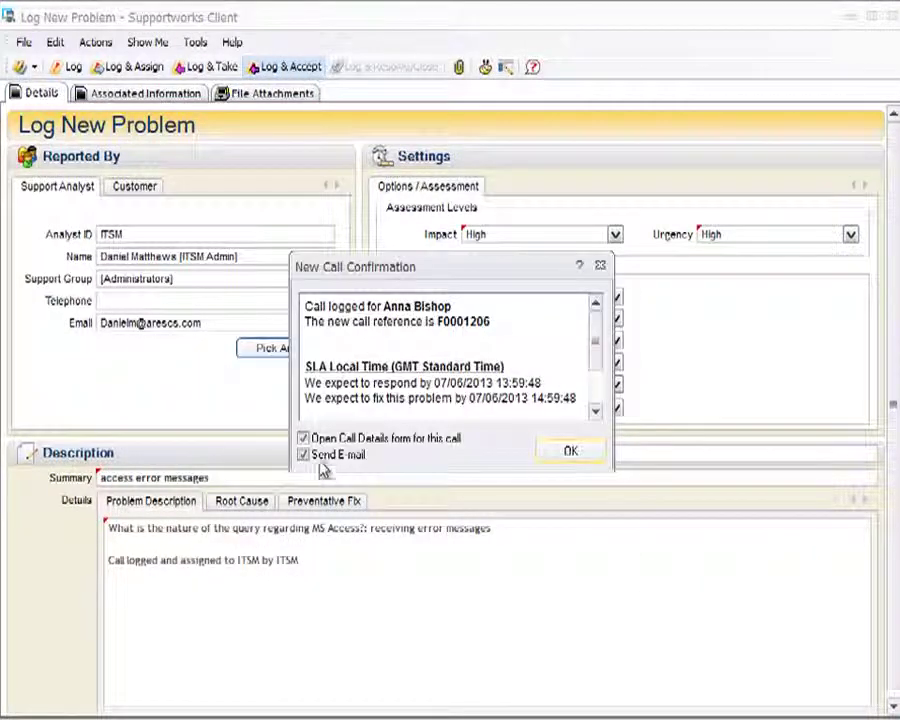
{"action": "left_click", "coordinate": [303, 455]}
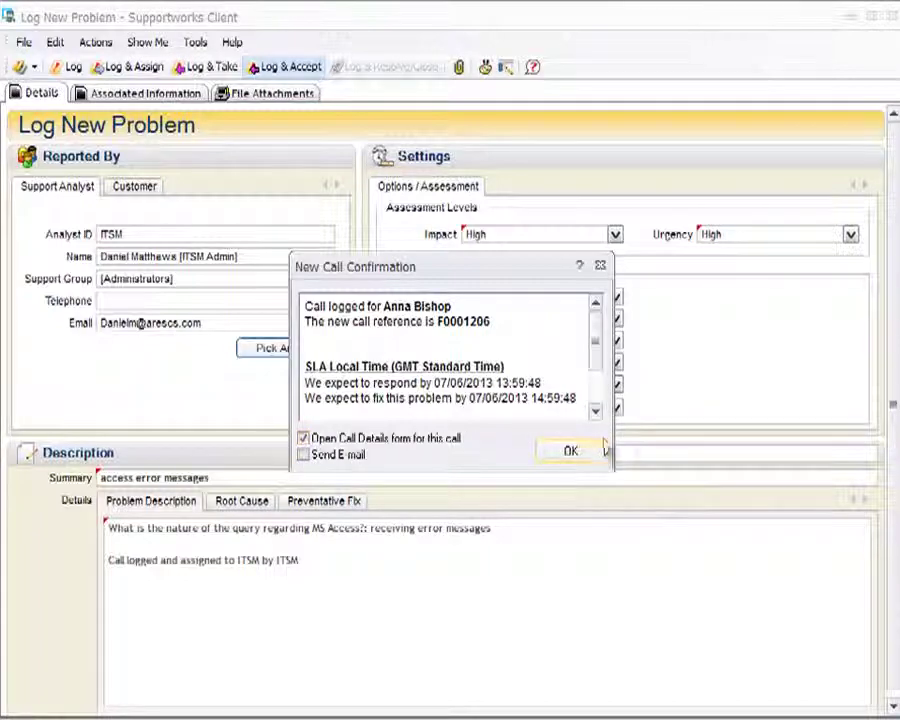
{"action": "left_click", "coordinate": [570, 451]}
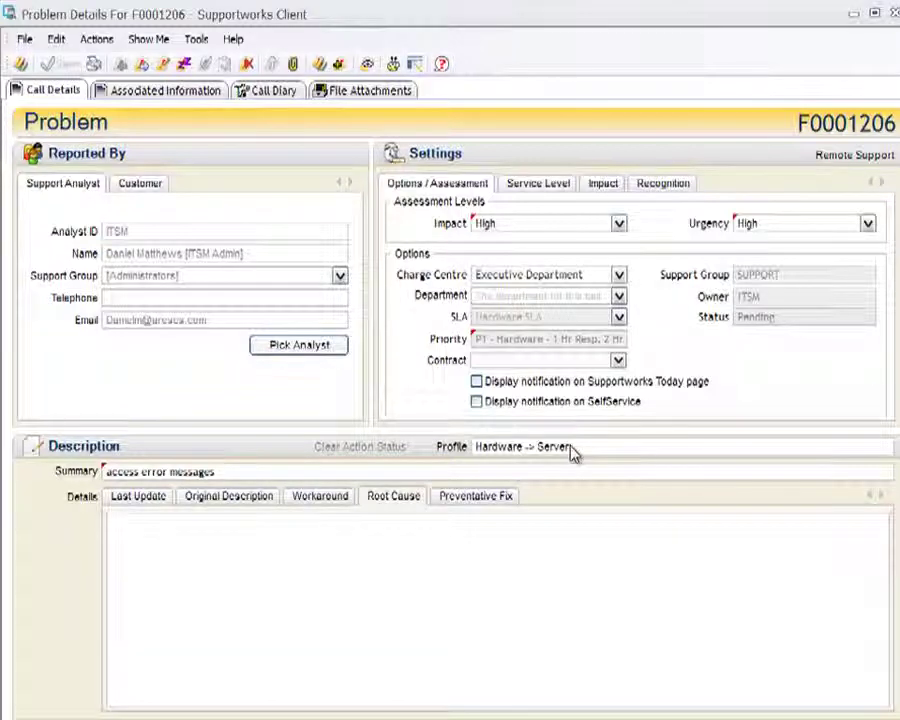
Examine the logged problem's impact details, CIs causing the problem, associated incidents and impacted organisations.
{"action": "left_click", "coordinate": [600, 186]}
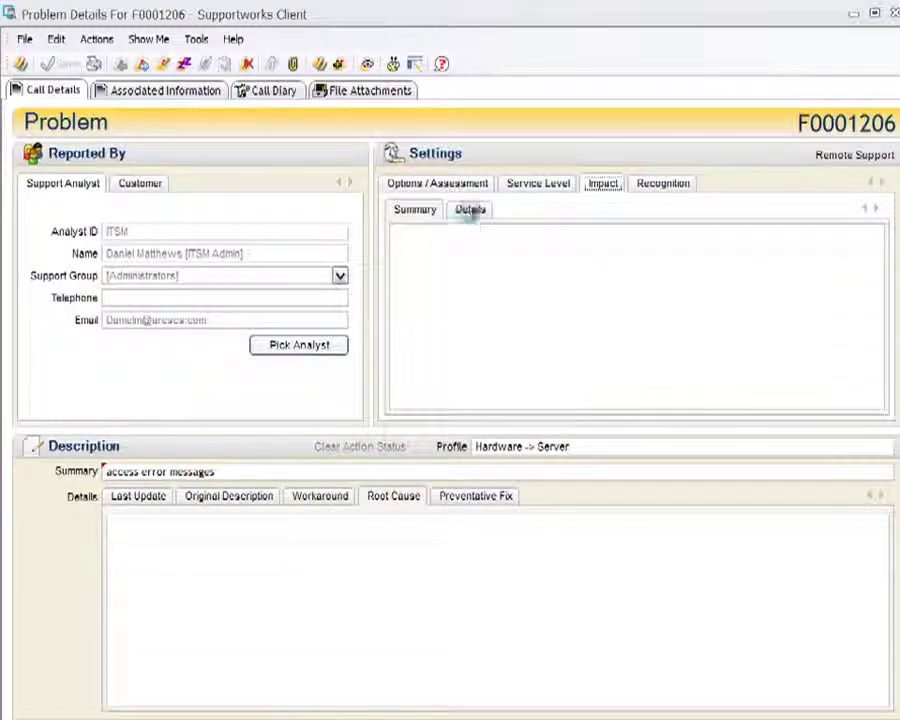
{"action": "left_click", "coordinate": [470, 210]}
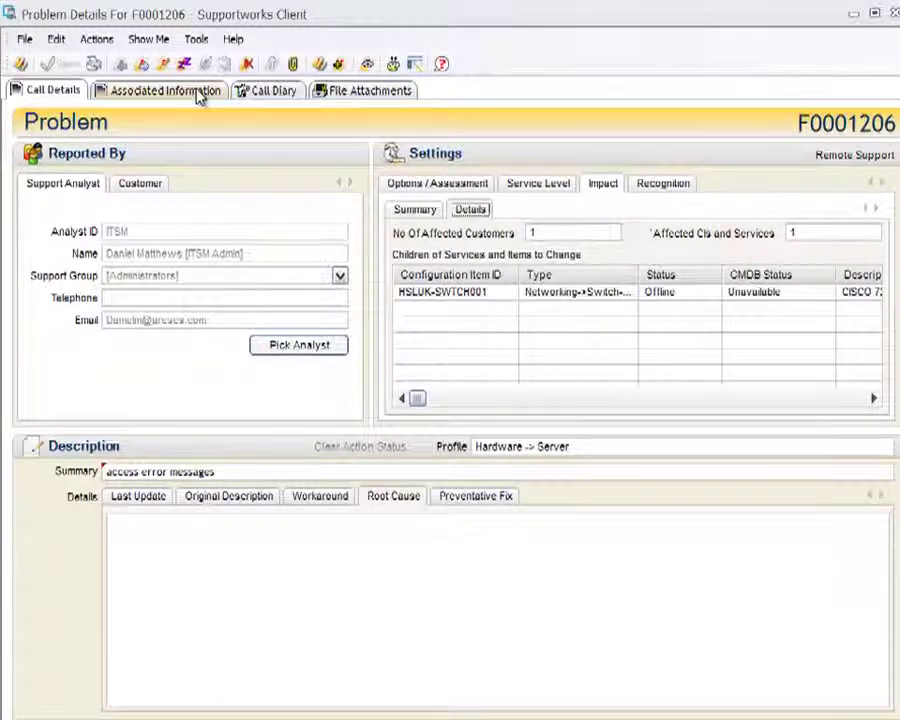
{"action": "left_click", "coordinate": [162, 92]}
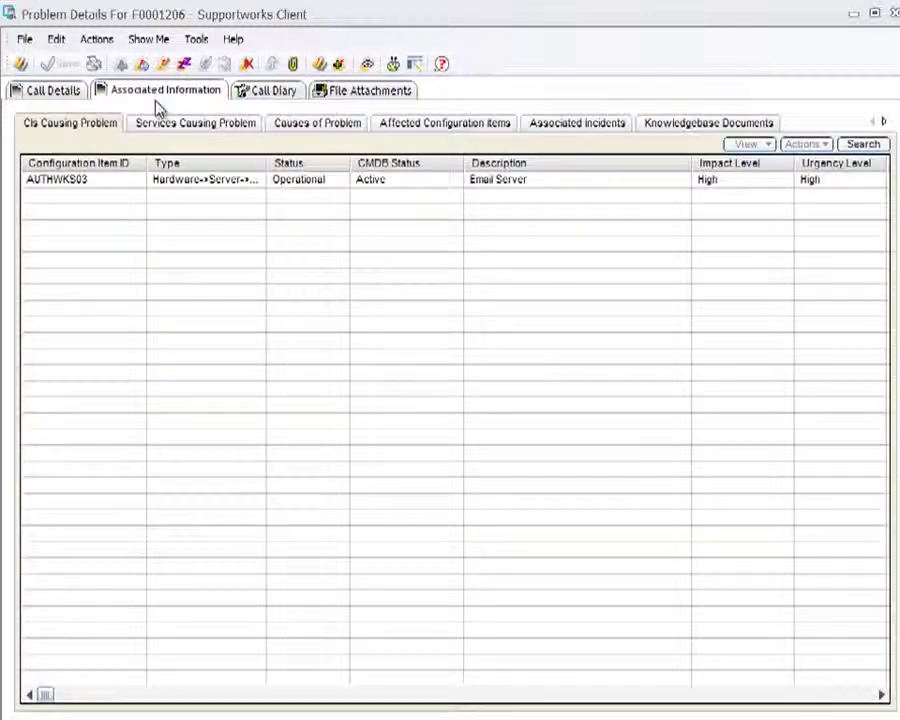
{"action": "left_click", "coordinate": [598, 122]}
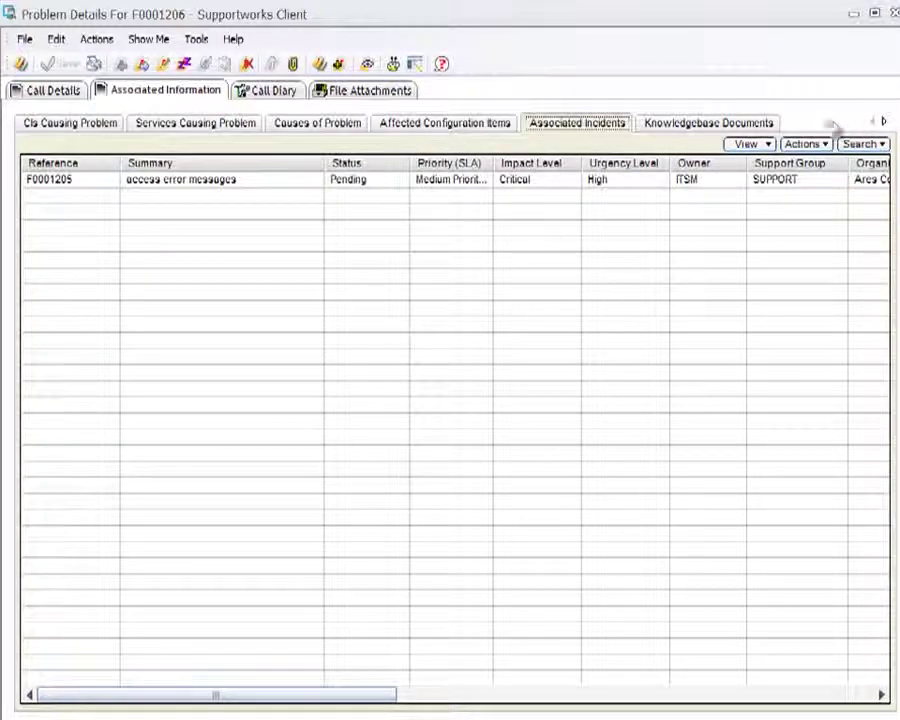
{"action": "left_click", "coordinate": [883, 122]}
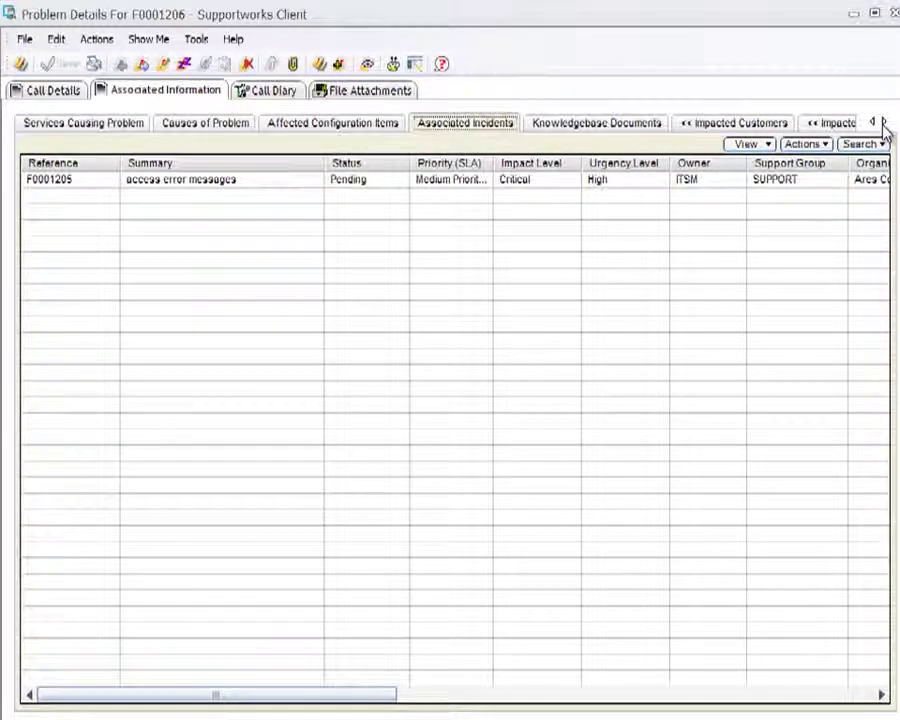
{"action": "left_click", "coordinate": [883, 122]}
{"action": "left_click", "coordinate": [745, 124]}
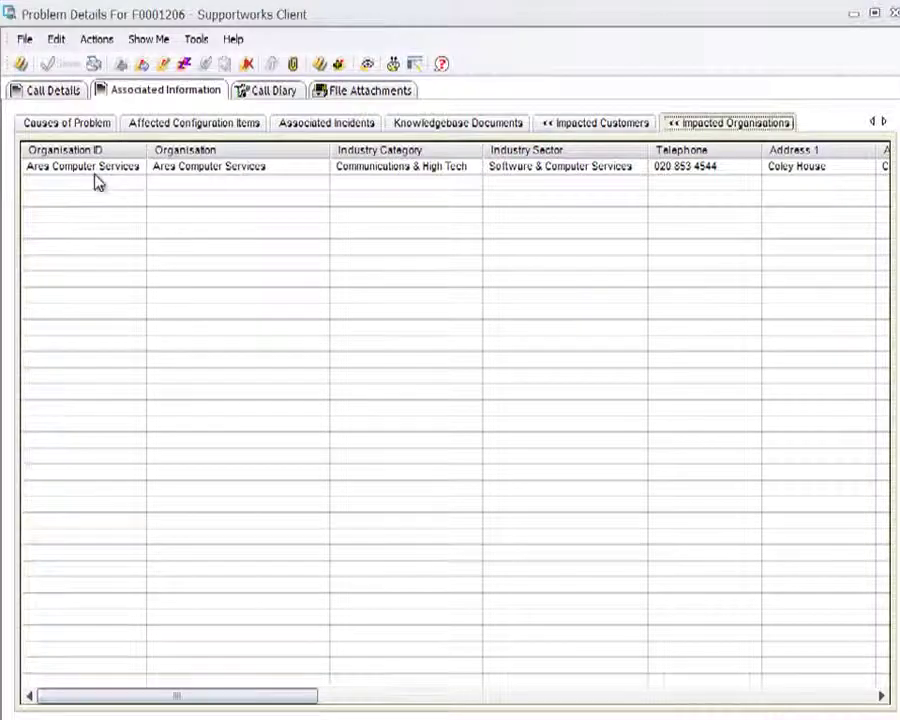
Review the problem's impacted customers, impacted organisations and available call actions.
{"action": "left_click", "coordinate": [593, 125]}
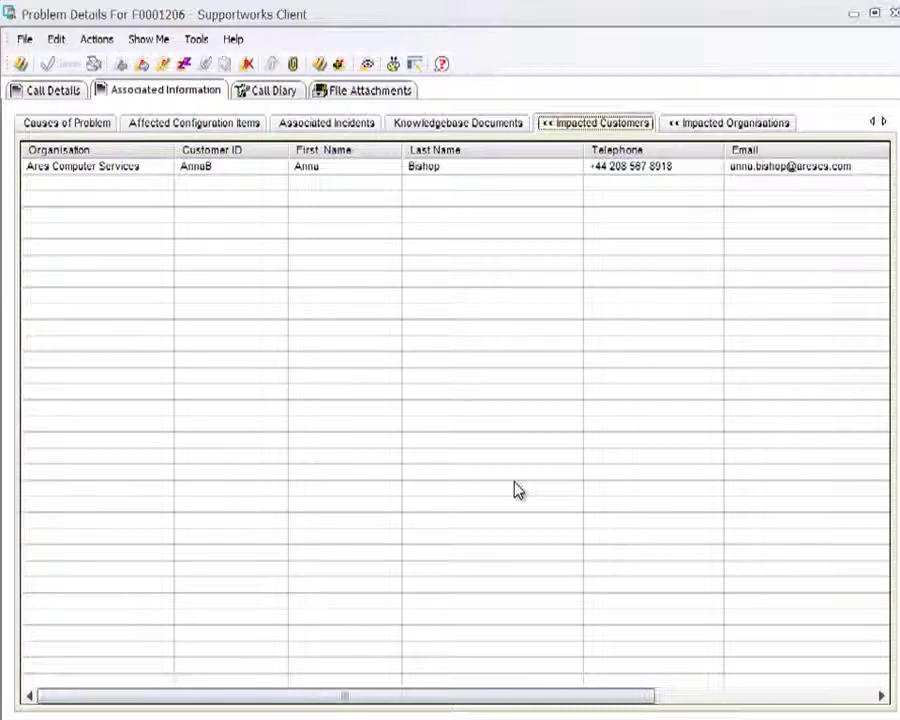
{"action": "left_click", "coordinate": [697, 121]}
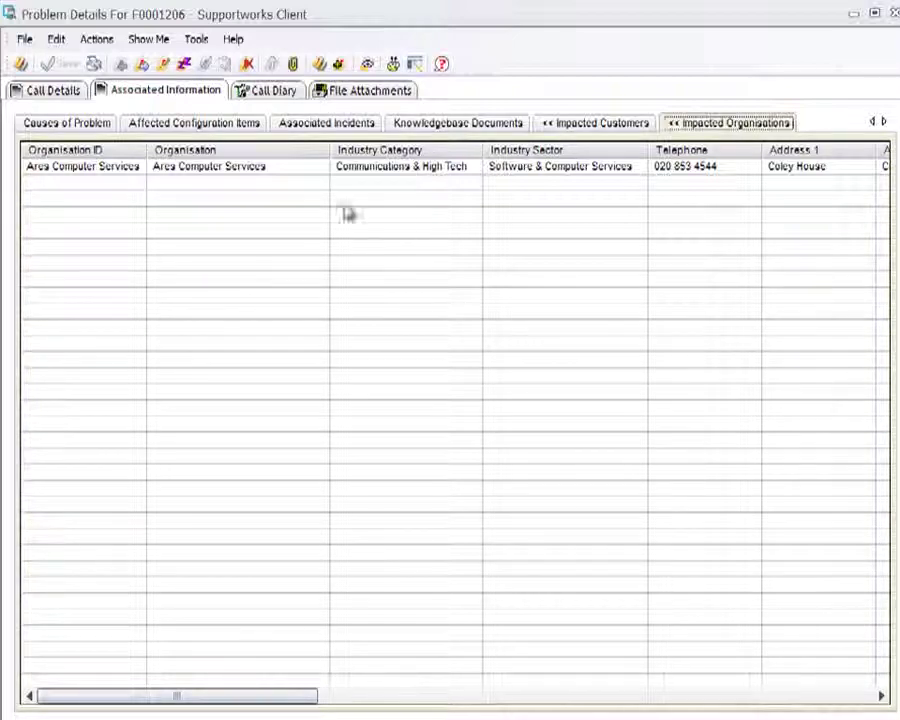
{"action": "left_click", "coordinate": [56, 94]}
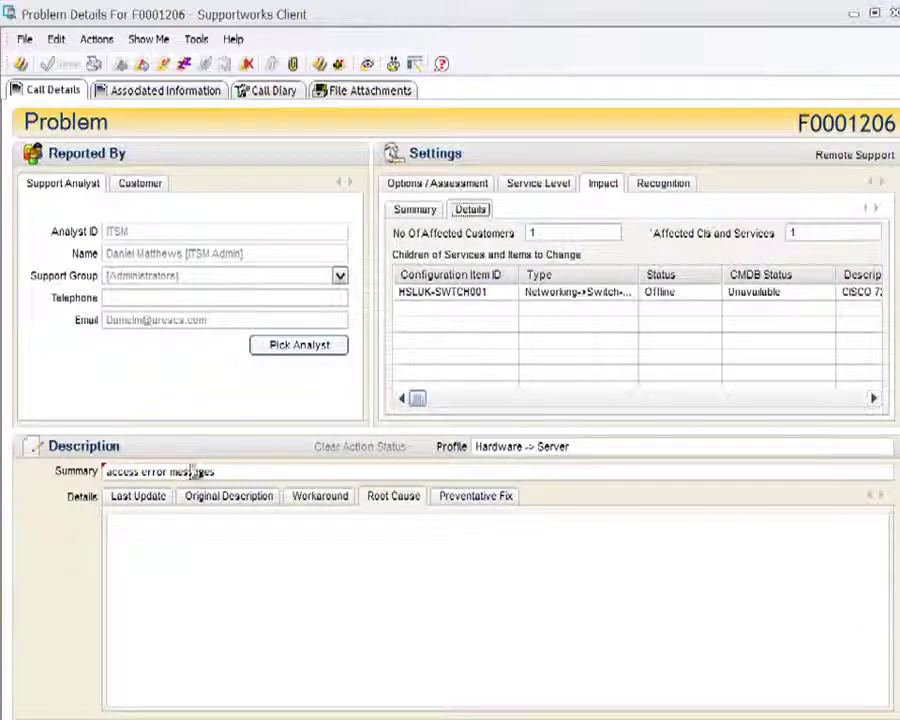
{"action": "left_click", "coordinate": [100, 41]}
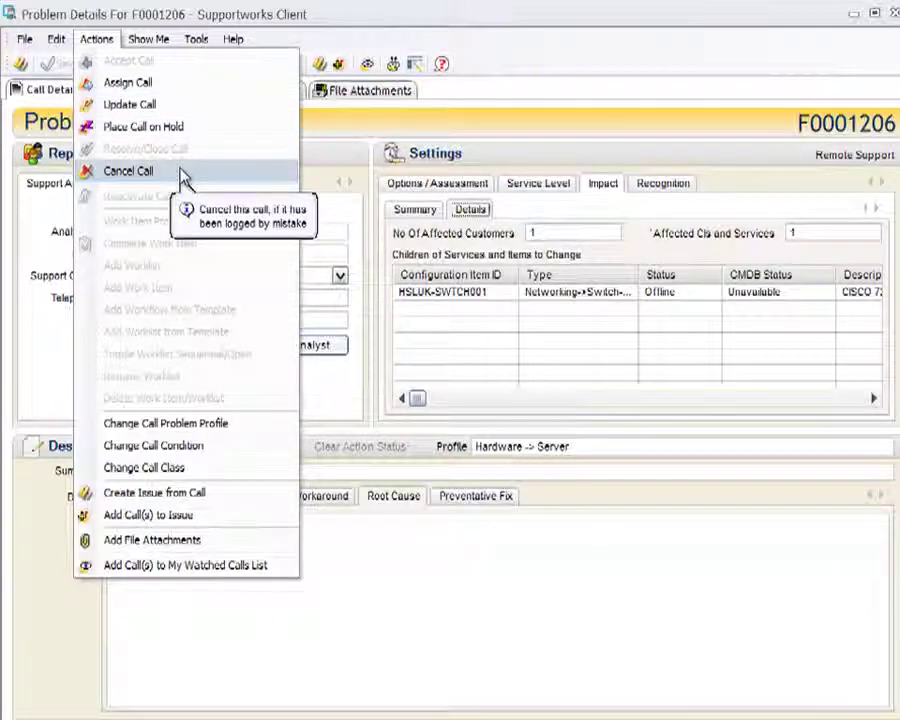
{"action": "left_click", "coordinate": [361, 551]}
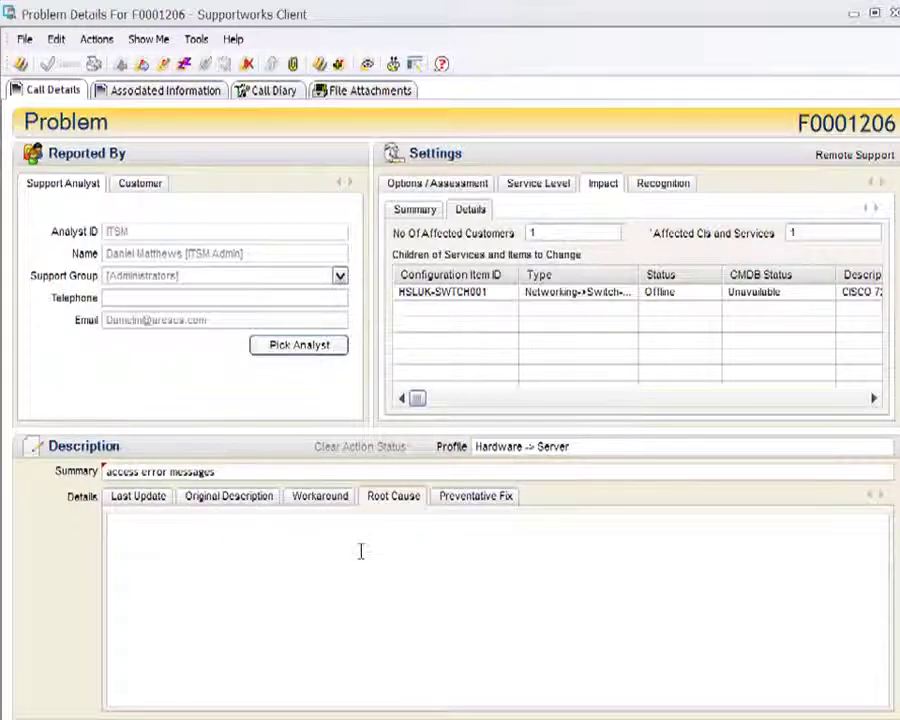
Record "install patch on server" as the problem's workaround, leaving its profile as it is.
{"action": "left_click", "coordinate": [335, 496]}
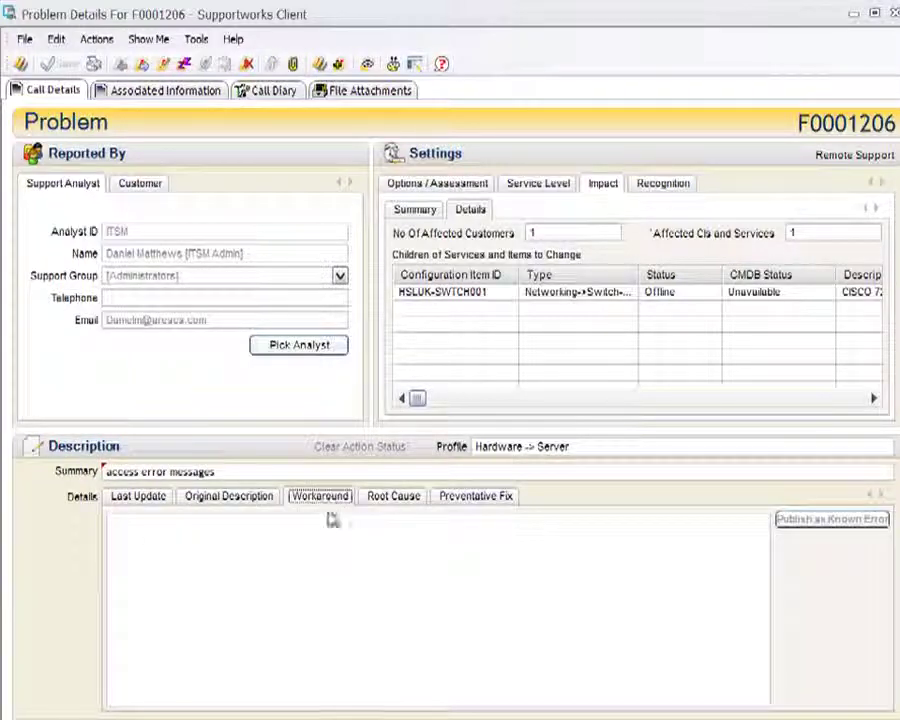
{"action": "left_click", "coordinate": [280, 553]}
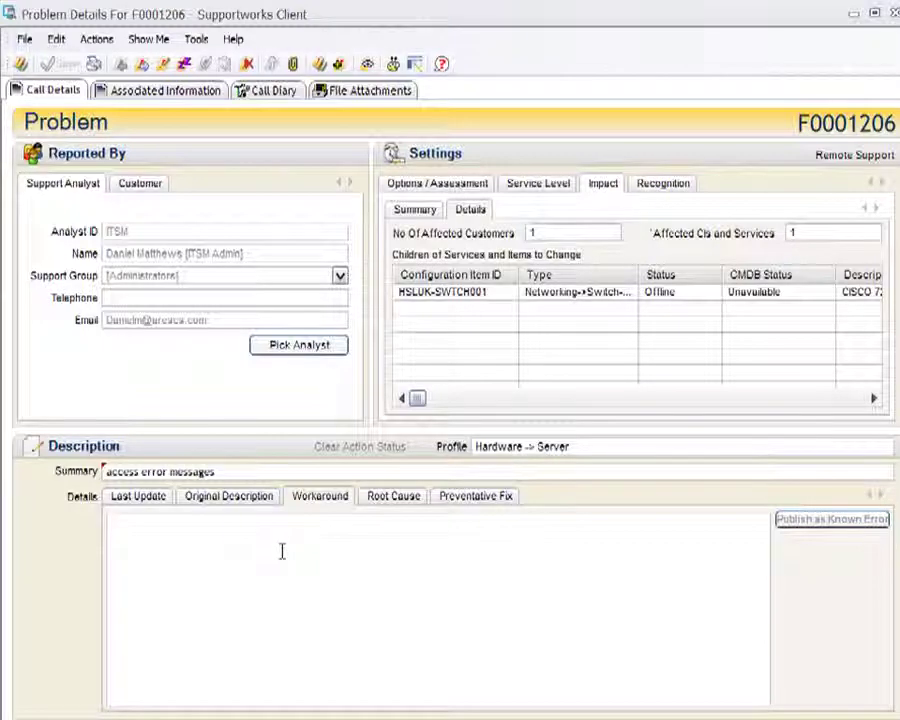
{"action": "type", "text": "install patch"}
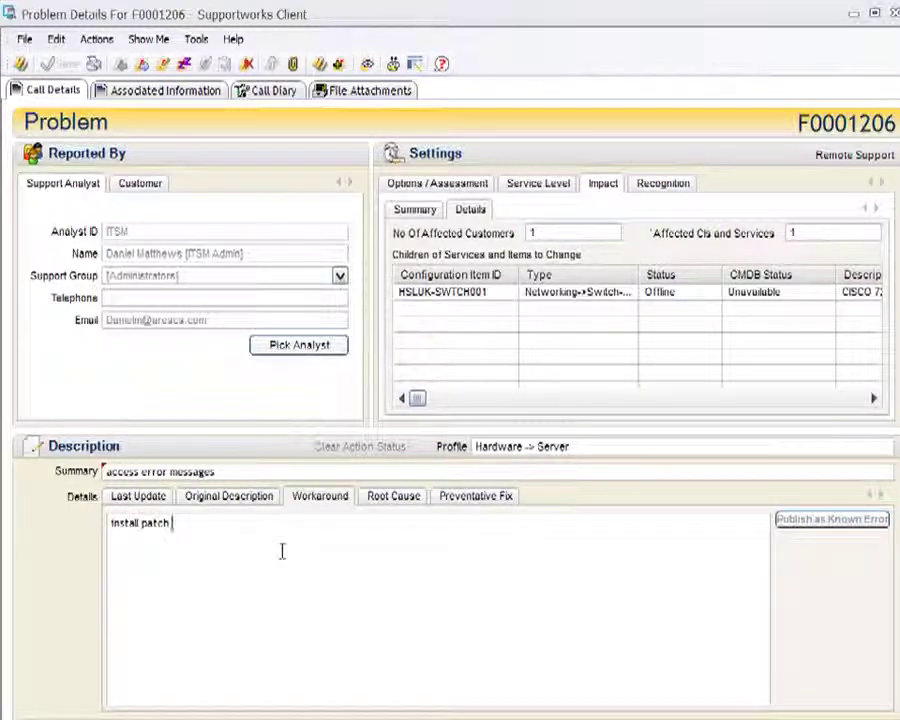
{"action": "type", "text": " on server"}
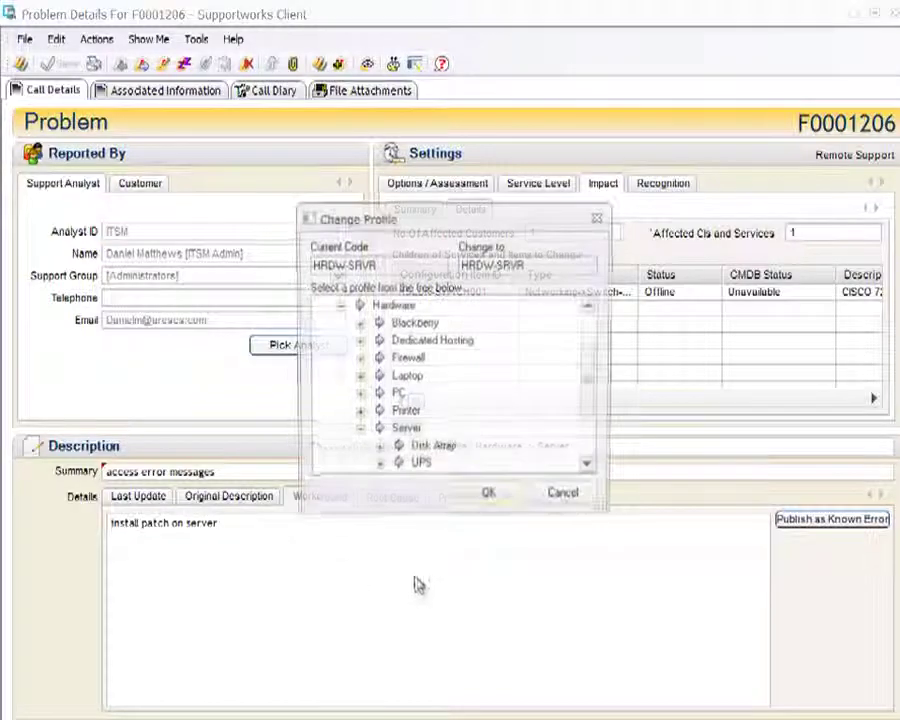
{"action": "left_click", "coordinate": [588, 496]}
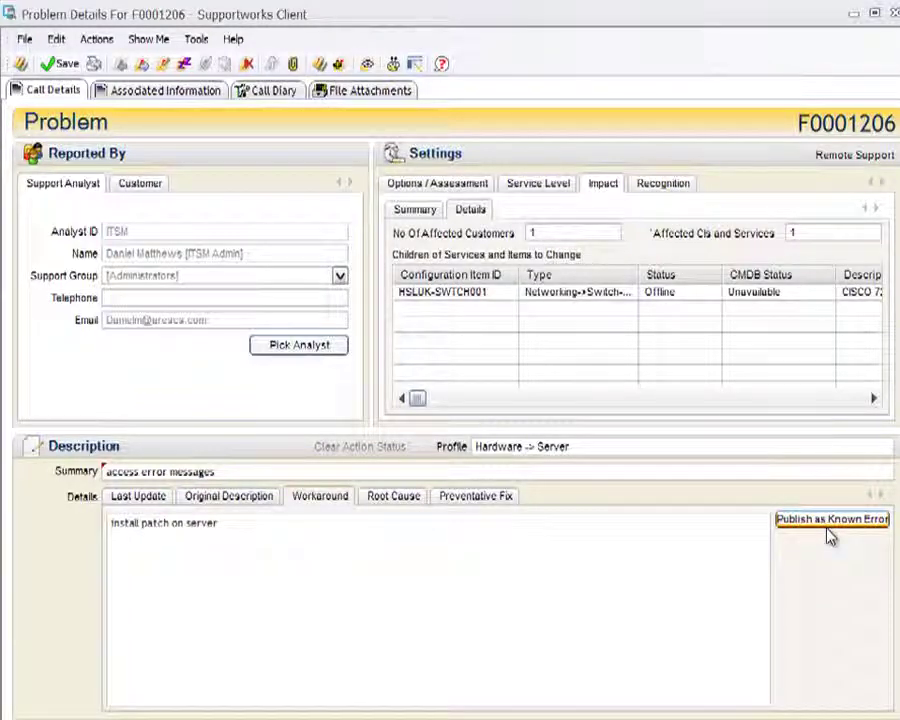
Publish the problem as a known error, with incident workaround updates and e-mail to the incident owner enabled.
{"action": "left_click", "coordinate": [828, 528]}
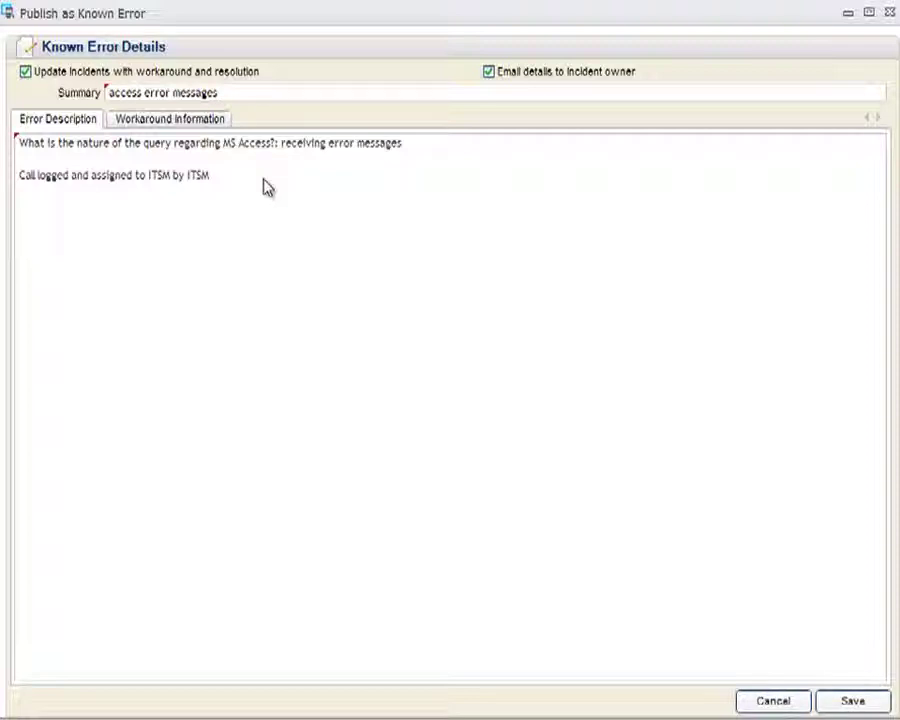
{"action": "left_click", "coordinate": [852, 701]}
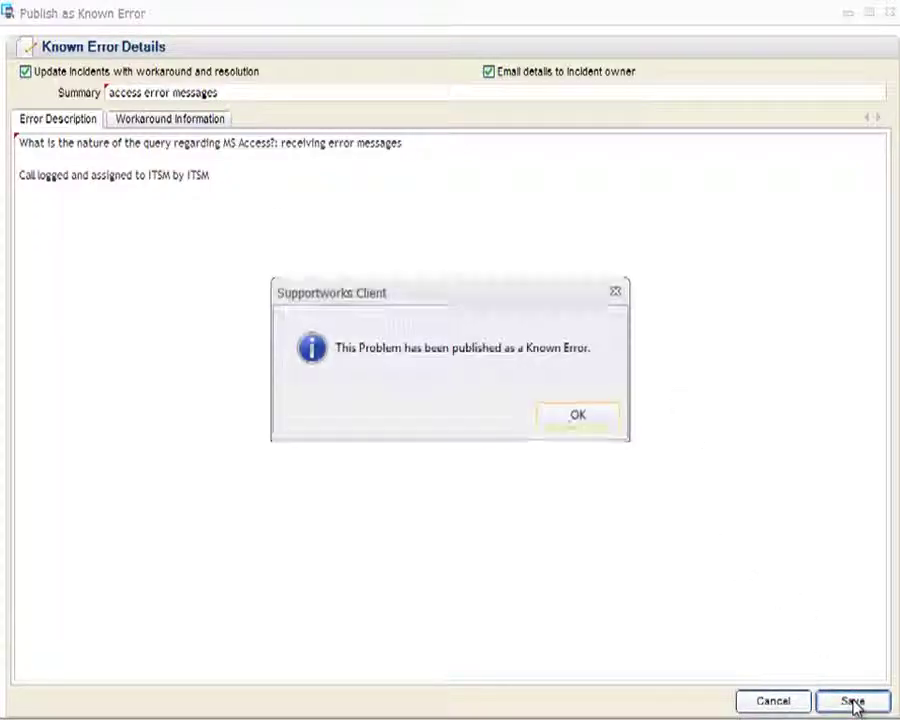
{"action": "left_click", "coordinate": [578, 420]}
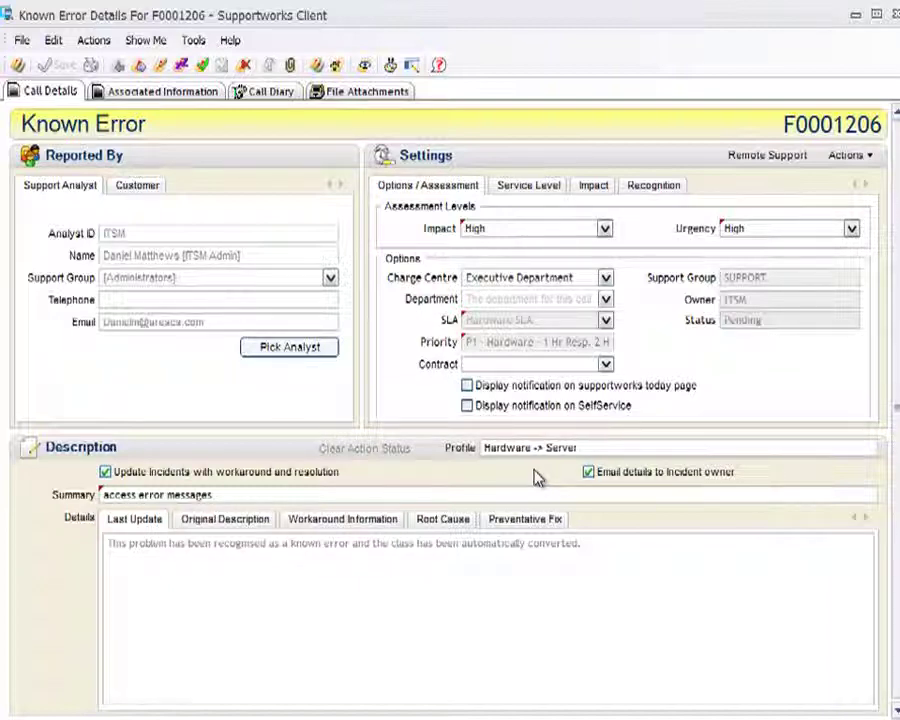
Raise a new change request from the known error and review its configuration items, known errors and incidents to fix.
{"action": "left_click", "coordinate": [872, 156]}
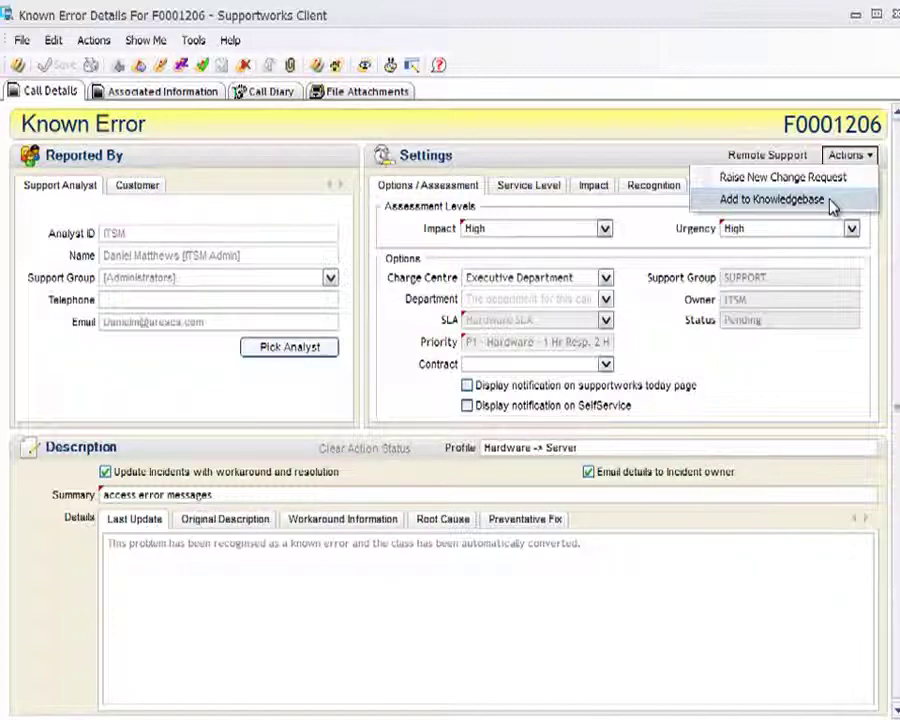
{"action": "left_click", "coordinate": [828, 182]}
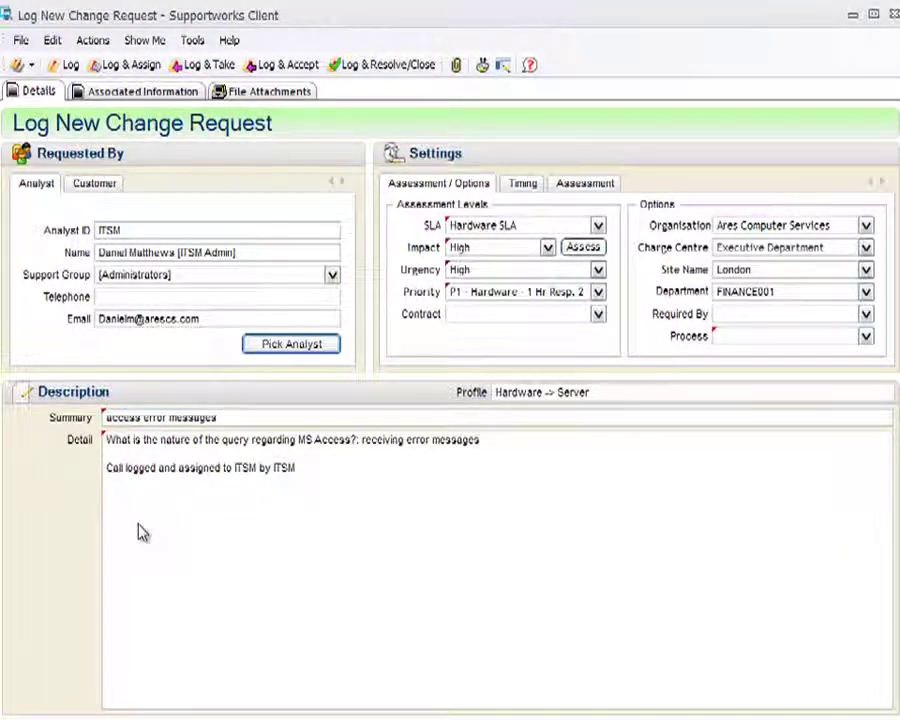
{"action": "left_click", "coordinate": [184, 92]}
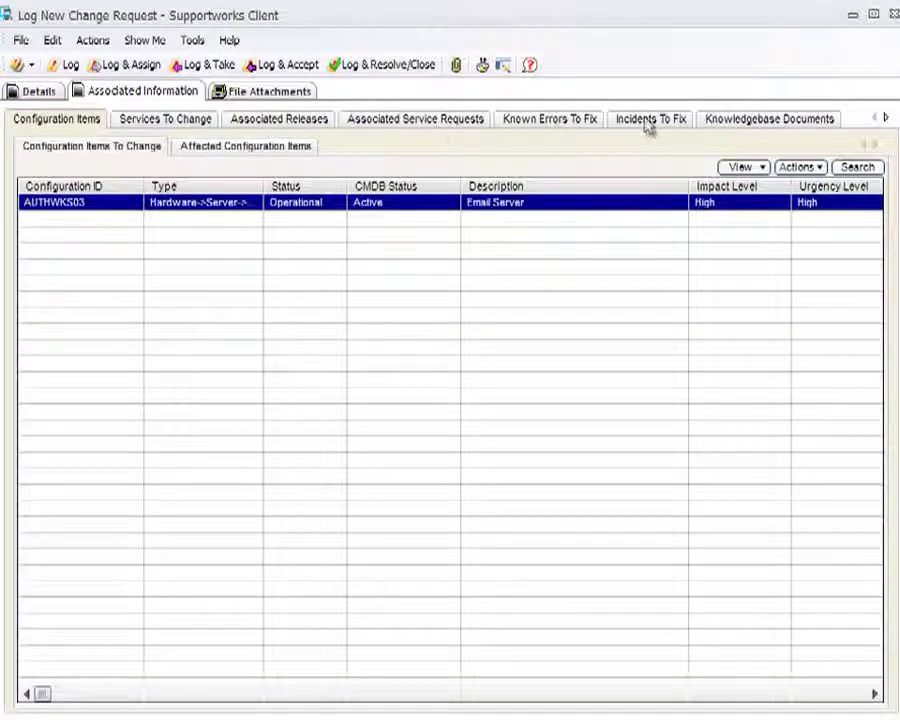
{"action": "left_click", "coordinate": [564, 121]}
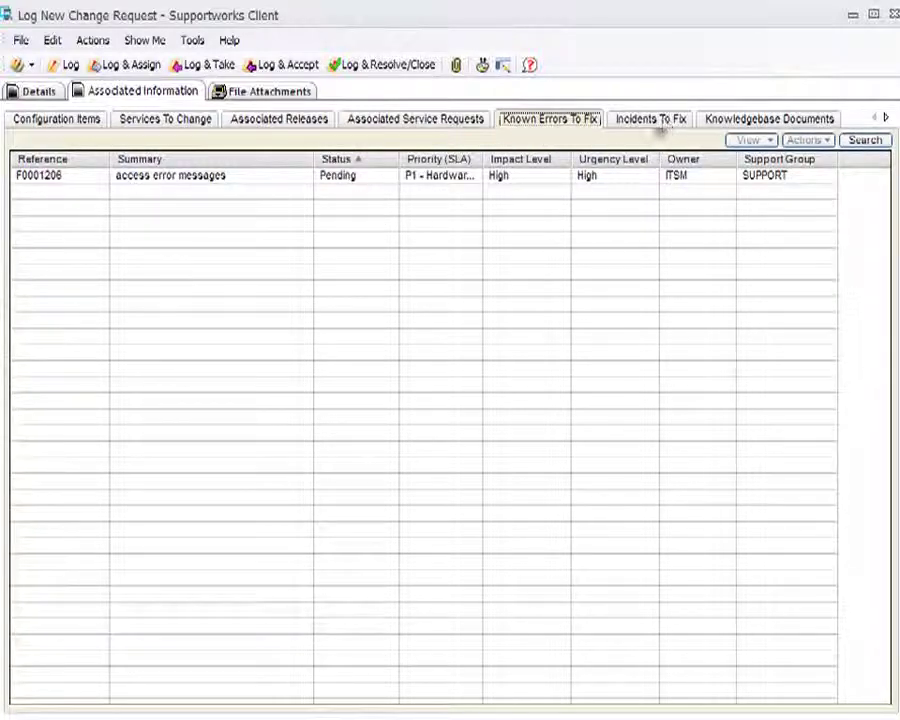
{"action": "left_click", "coordinate": [614, 120]}
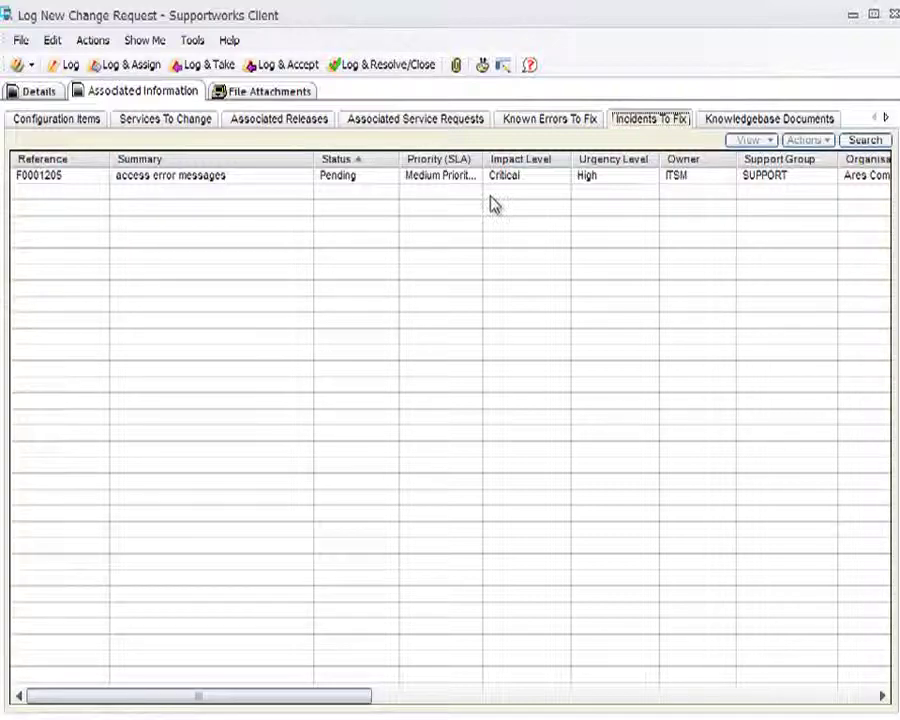
Set the change request's process to ITIL Change Request and its required-by date to 24/06/2013.
{"action": "left_click", "coordinate": [35, 92]}
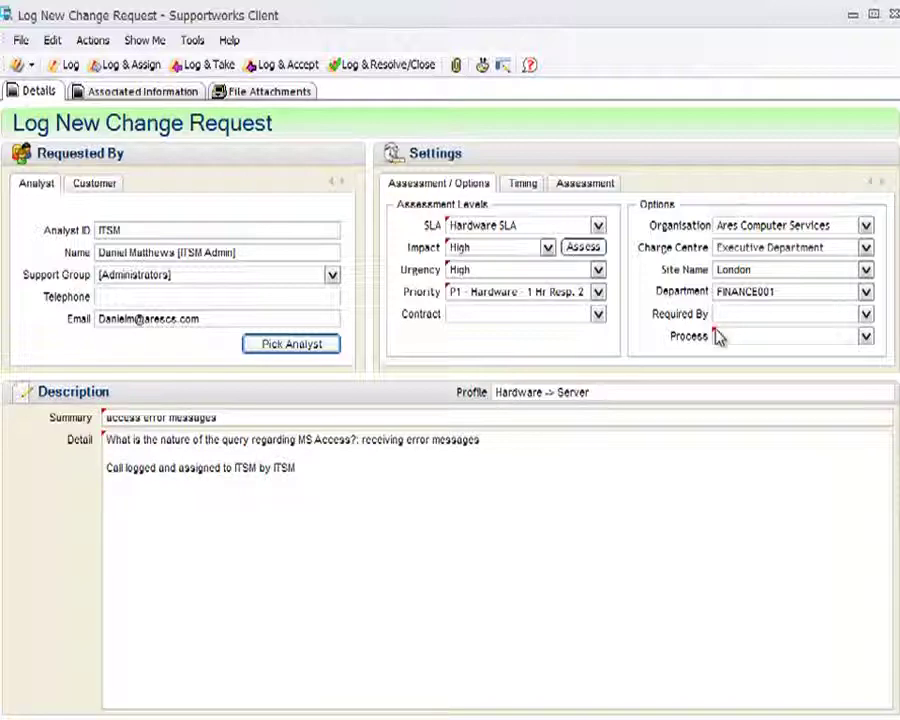
{"action": "left_click", "coordinate": [866, 337]}
{"action": "left_click", "coordinate": [790, 381]}
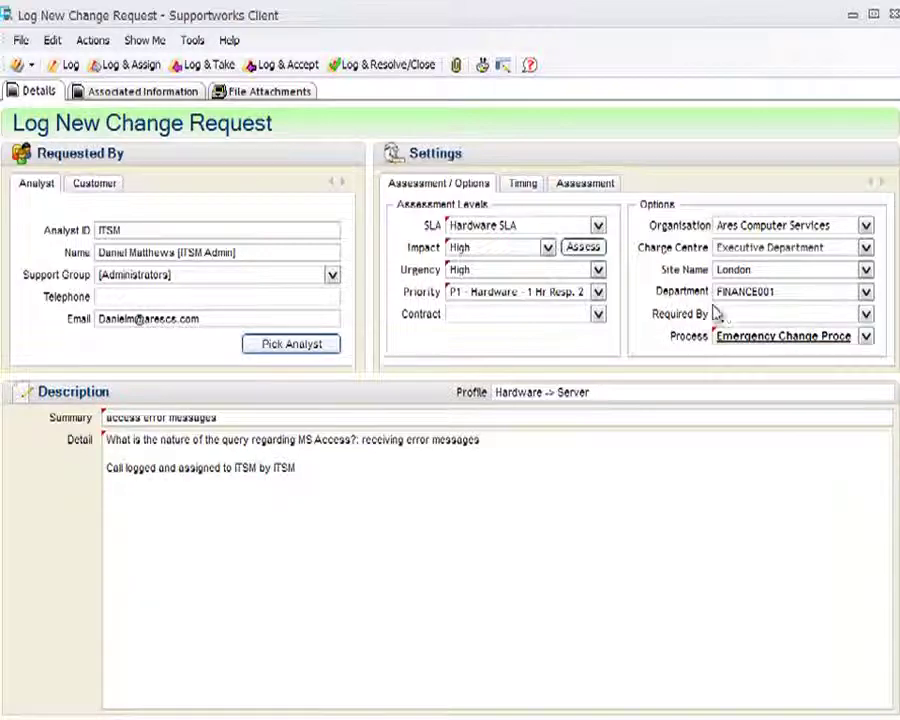
{"action": "left_click", "coordinate": [866, 337]}
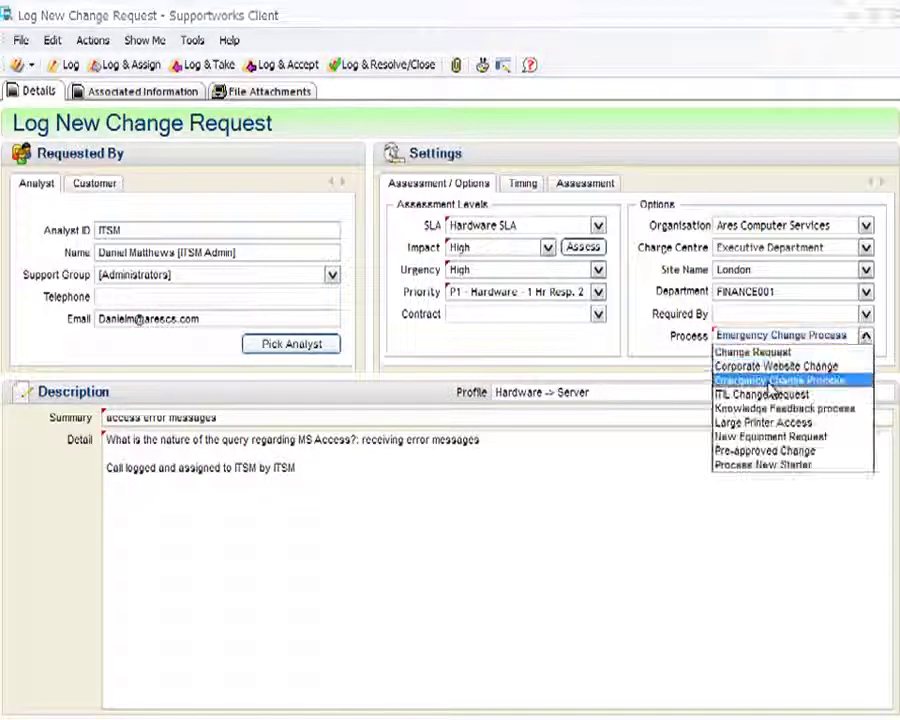
{"action": "left_click", "coordinate": [785, 394]}
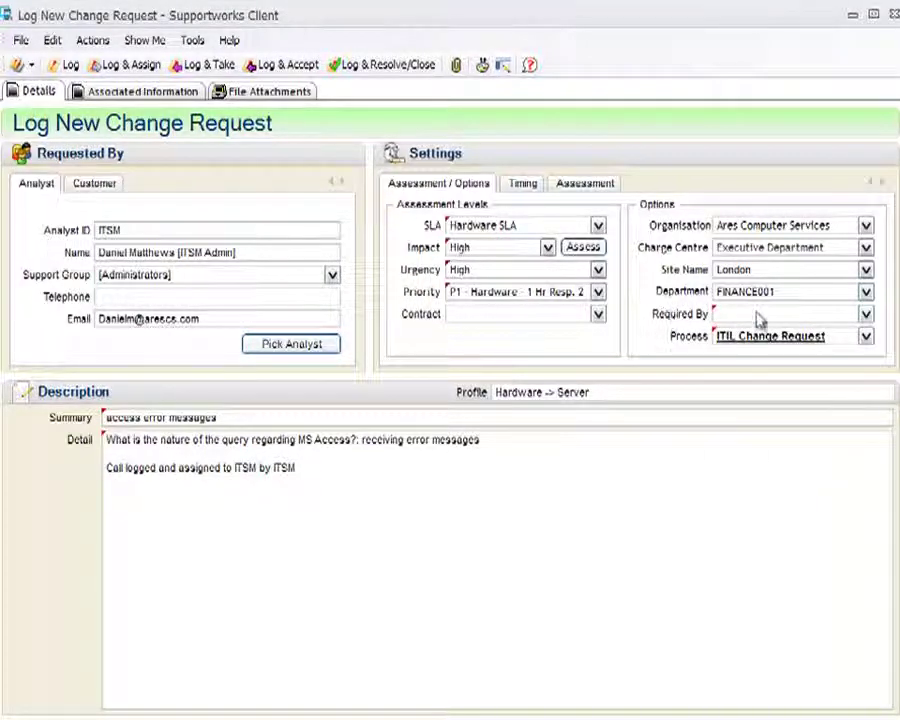
{"action": "left_click", "coordinate": [866, 314]}
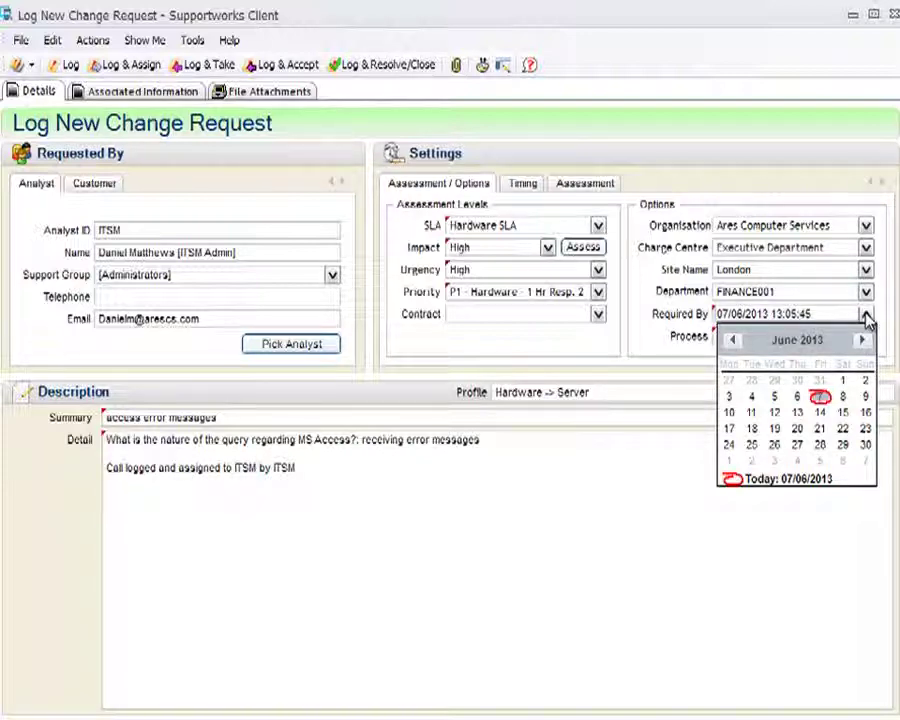
{"action": "left_click", "coordinate": [731, 444]}
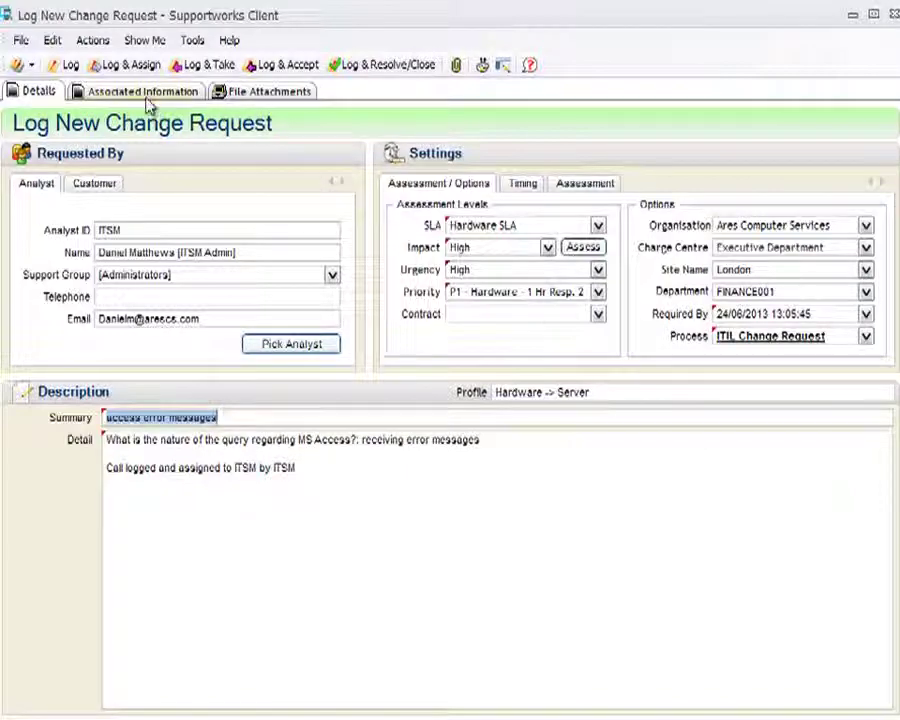
Check the configuration items and services to change associated with the new change request.
{"action": "left_click", "coordinate": [116, 91]}
{"action": "left_click", "coordinate": [60, 119]}
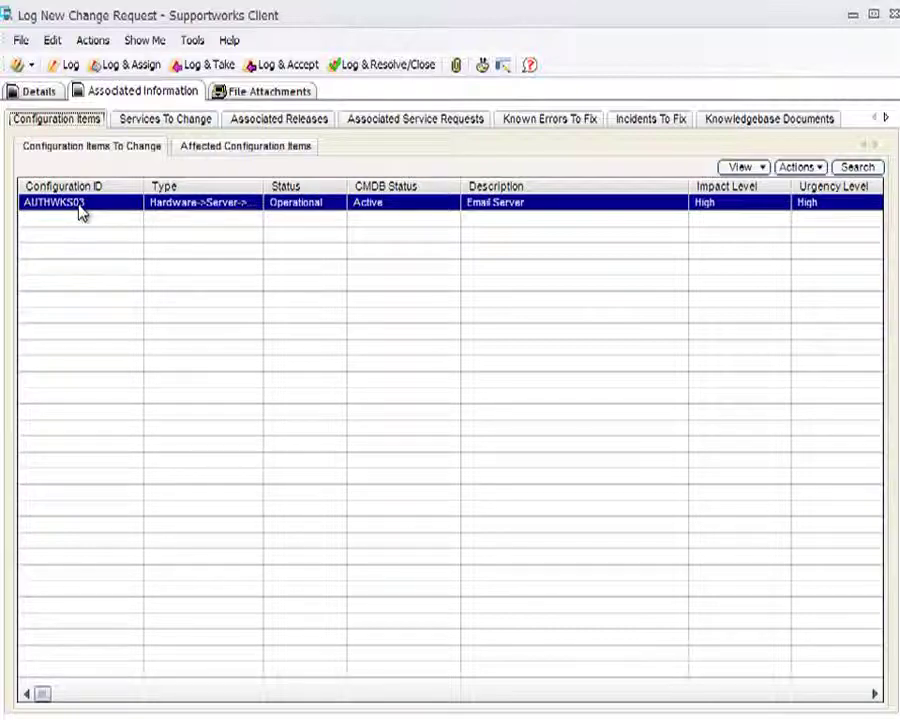
{"action": "left_click", "coordinate": [186, 118]}
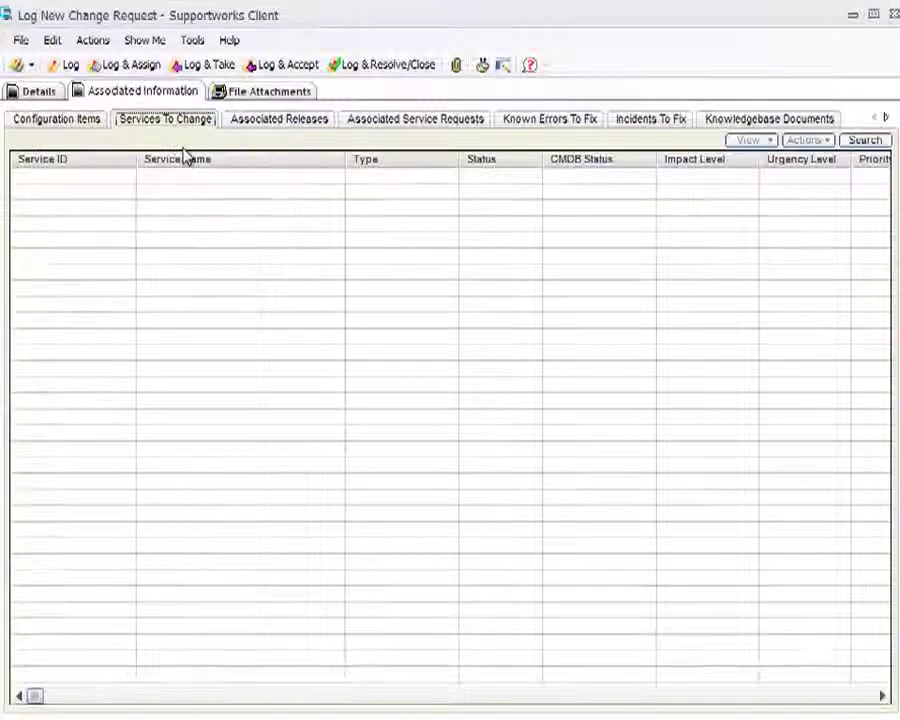
{"action": "left_click", "coordinate": [80, 125]}
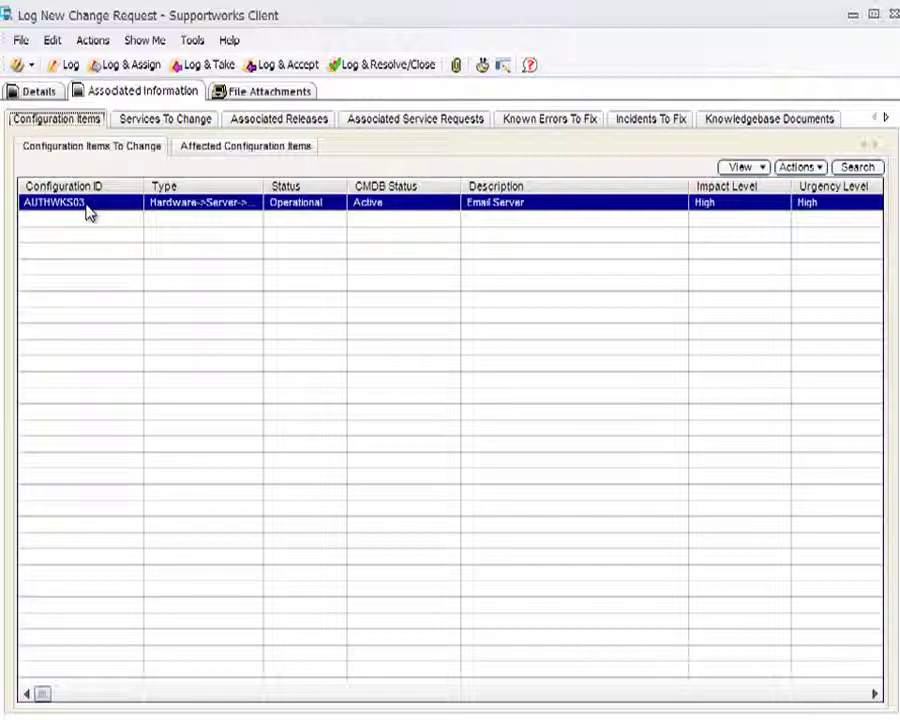
Log and accept the change request, confirming the call with Send E-mail disabled and Open Call Details form enabled.
{"action": "left_click", "coordinate": [32, 91]}
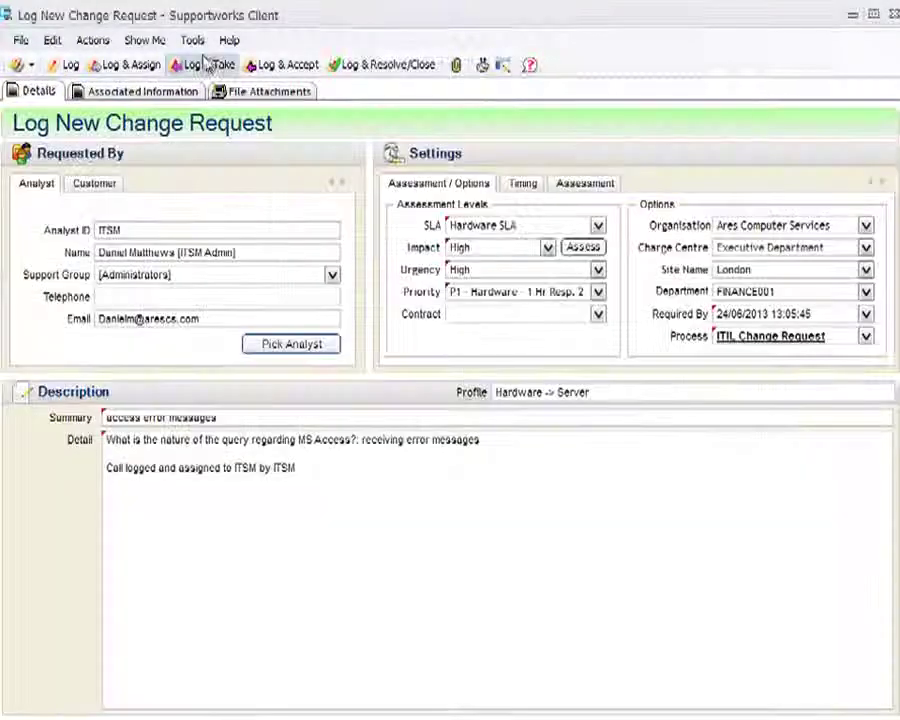
{"action": "left_click", "coordinate": [268, 64]}
{"action": "left_click", "coordinate": [400, 454]}
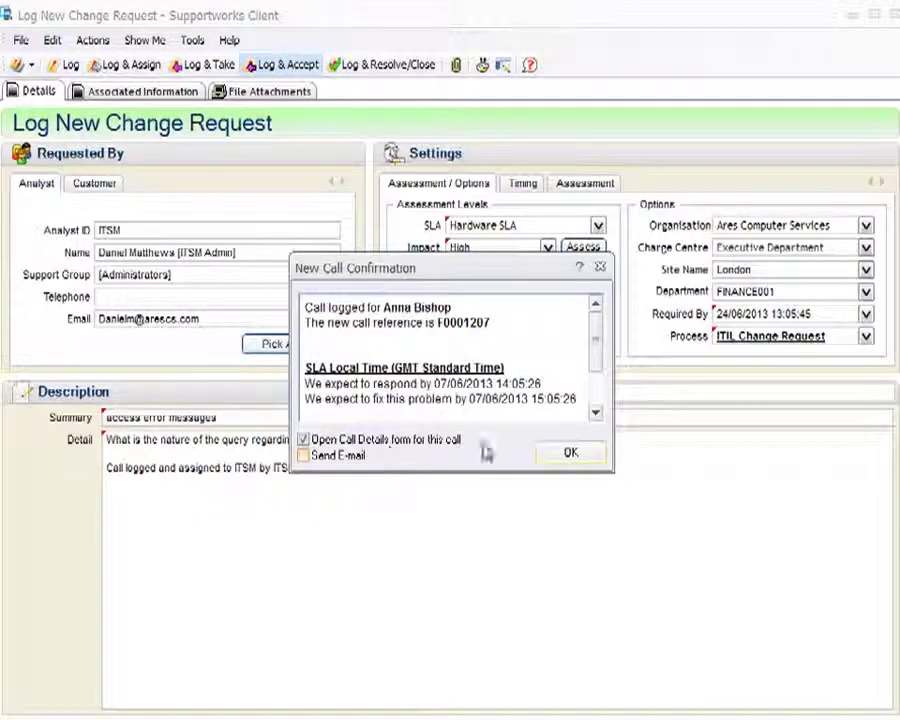
{"action": "left_click", "coordinate": [570, 452]}
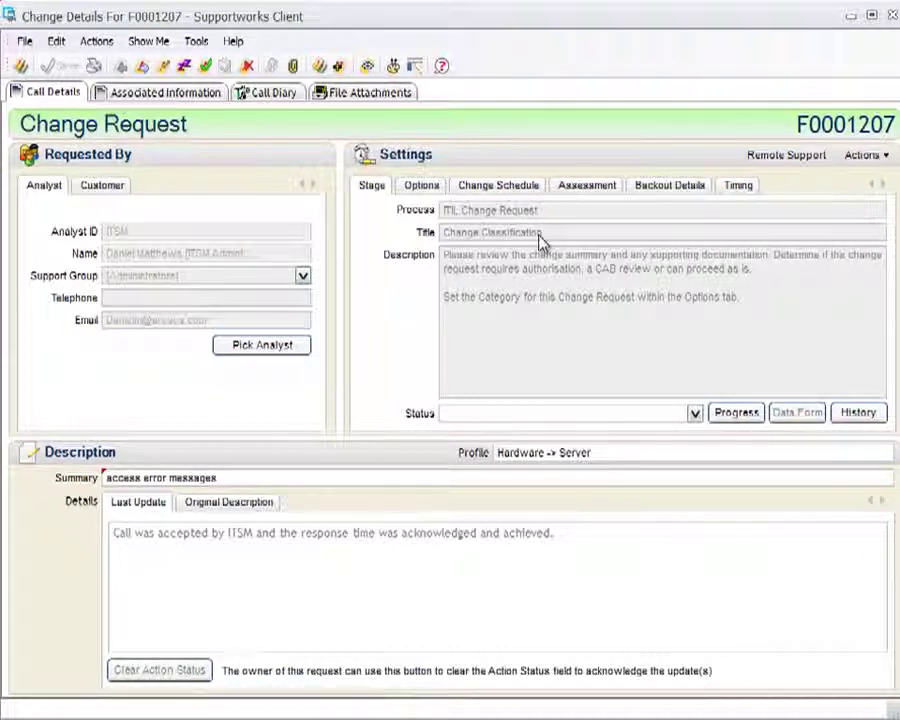
Save the change request with its classification status set to Major, and review its stage and authorisation details.
{"action": "left_click", "coordinate": [695, 414]}
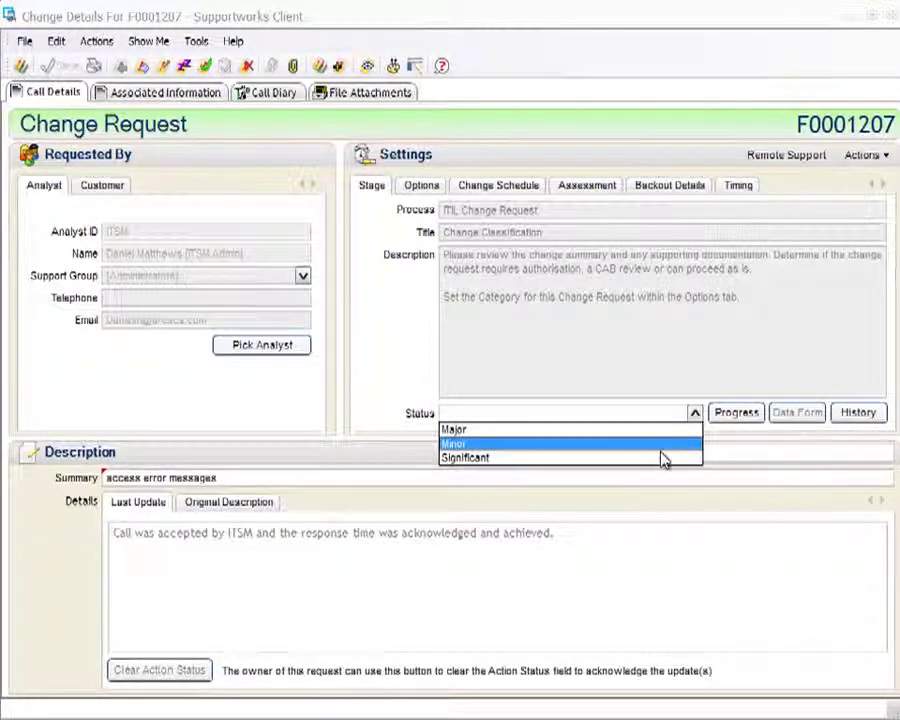
{"action": "left_click", "coordinate": [483, 431]}
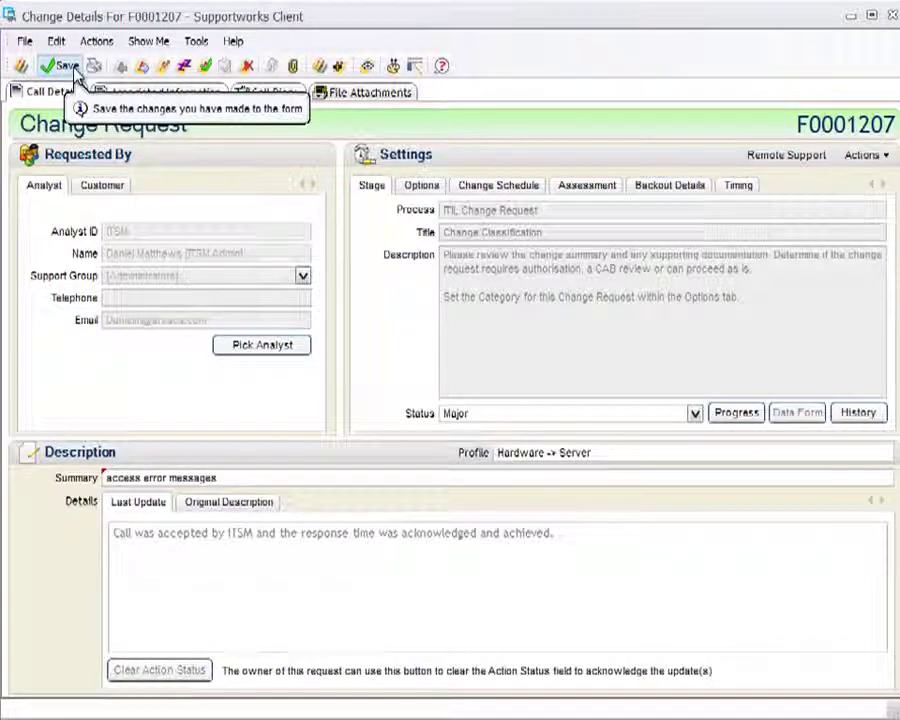
{"action": "left_click", "coordinate": [66, 66]}
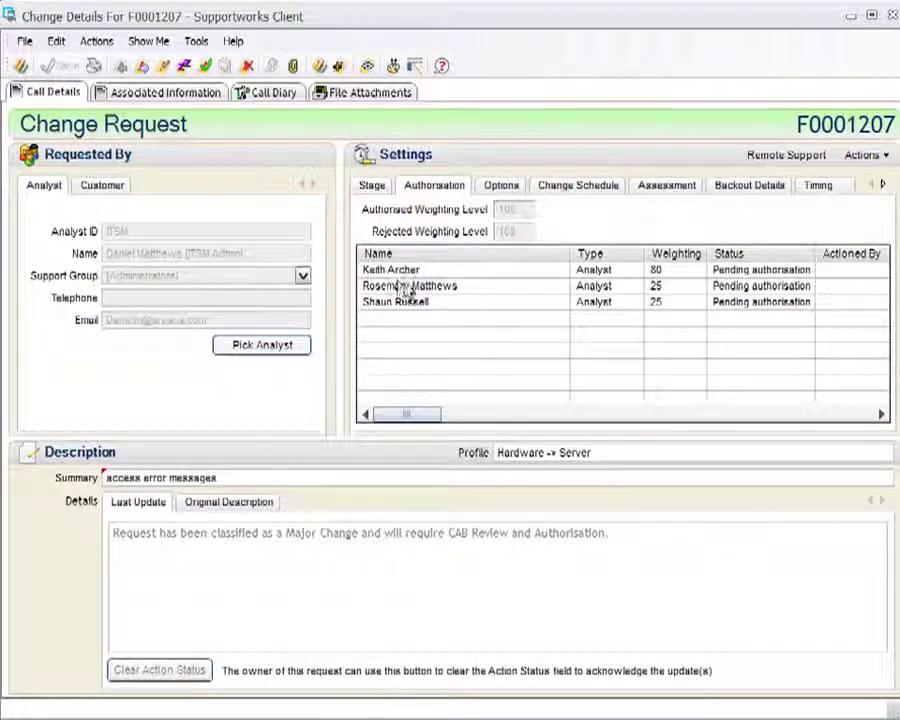
{"action": "left_click", "coordinate": [375, 189]}
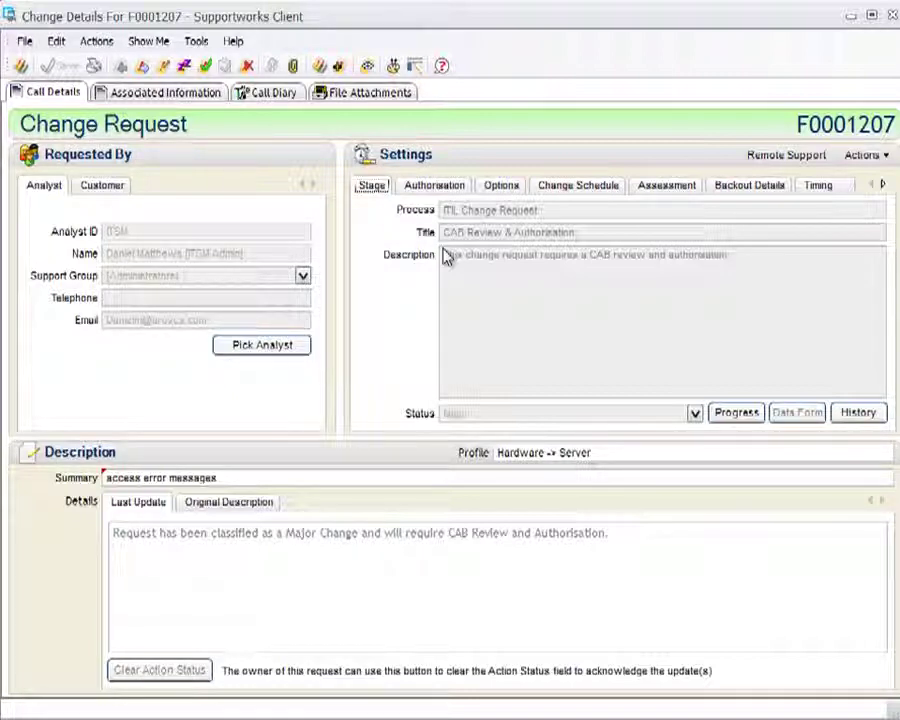
{"action": "left_click", "coordinate": [456, 190]}
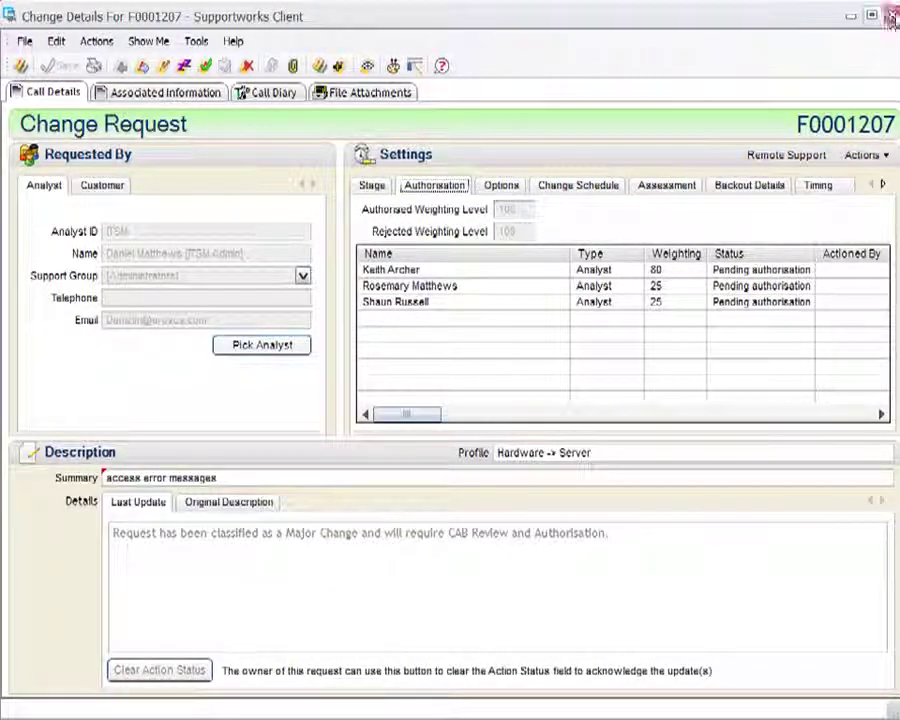
Close the change request's details window and the incident's details window.
{"action": "left_click", "coordinate": [892, 15]}
{"action": "left_click", "coordinate": [893, 15]}
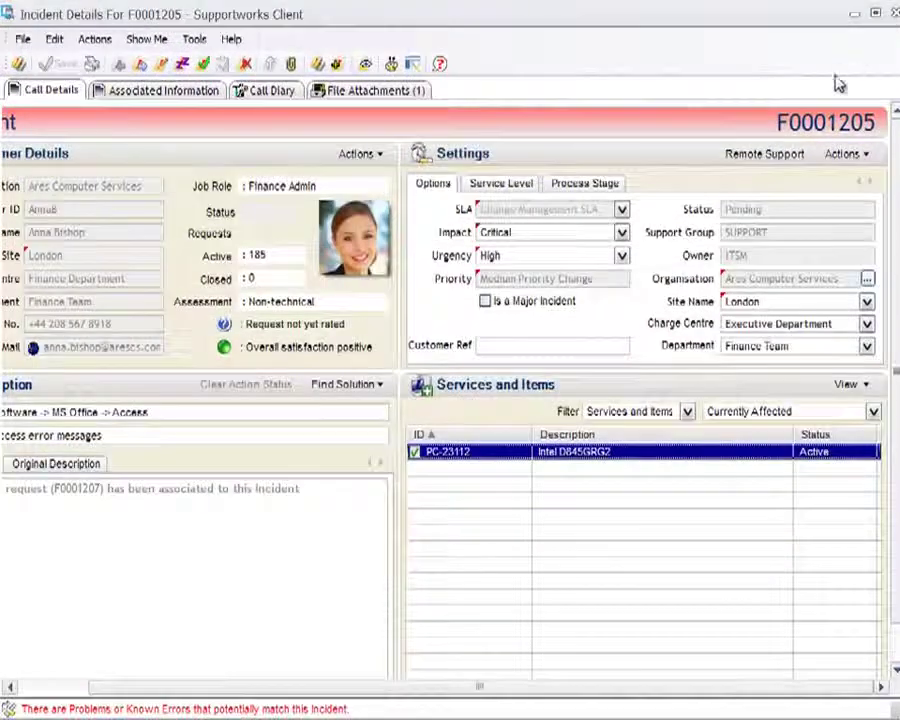
{"action": "left_click", "coordinate": [893, 13]}
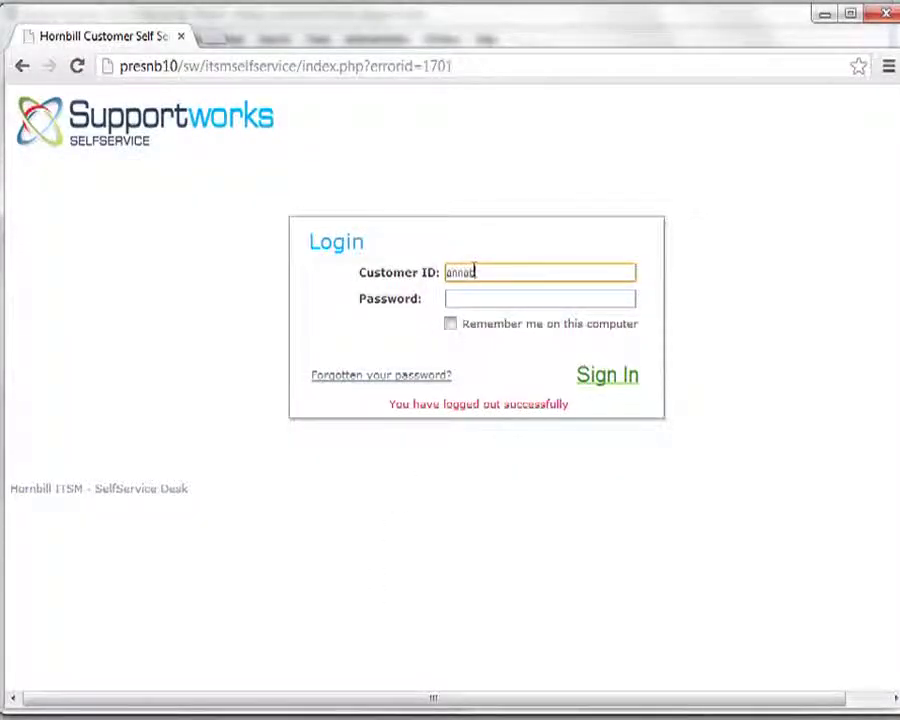
Sign in to the Supportworks SelfService portal as the customer and check the active Desktop PC issue's details and update form under My Requests.
{"action": "key", "text": "Return"}
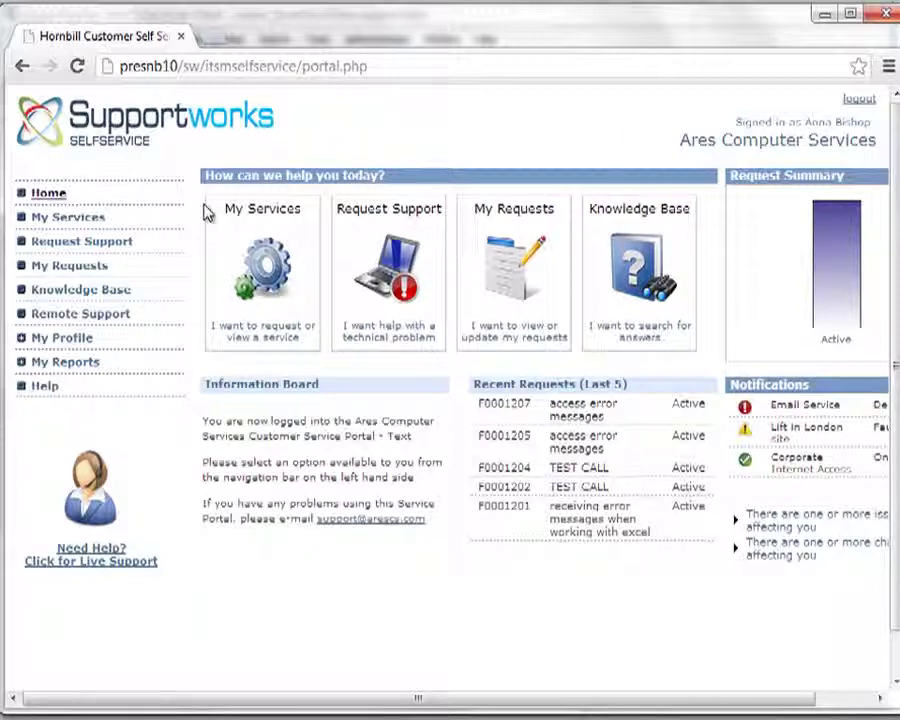
{"action": "left_click", "coordinate": [90, 266]}
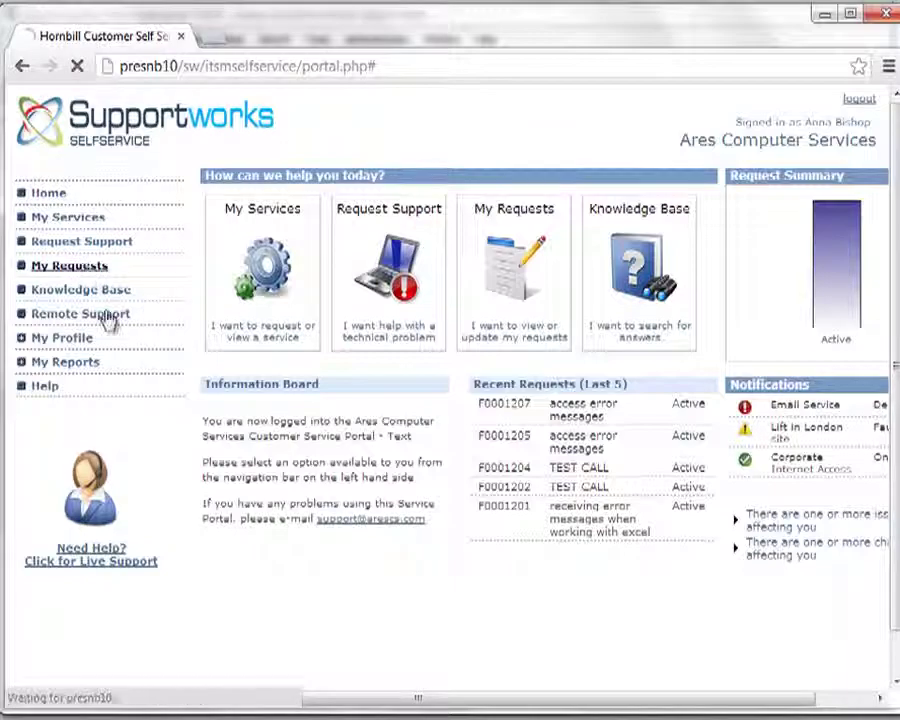
{"action": "double_click", "coordinate": [488, 514]}
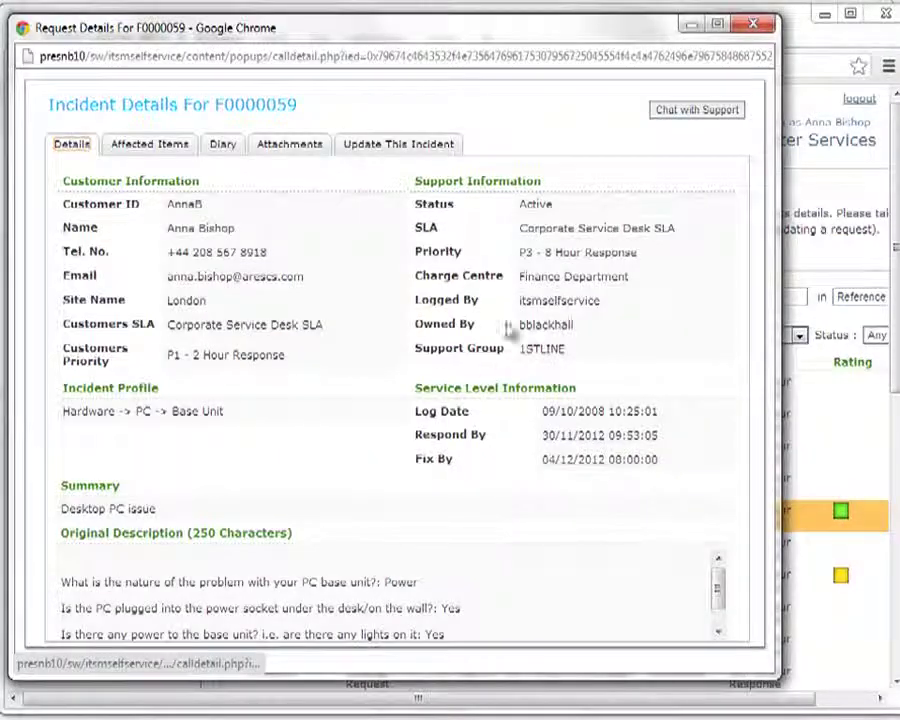
{"action": "left_click", "coordinate": [405, 146]}
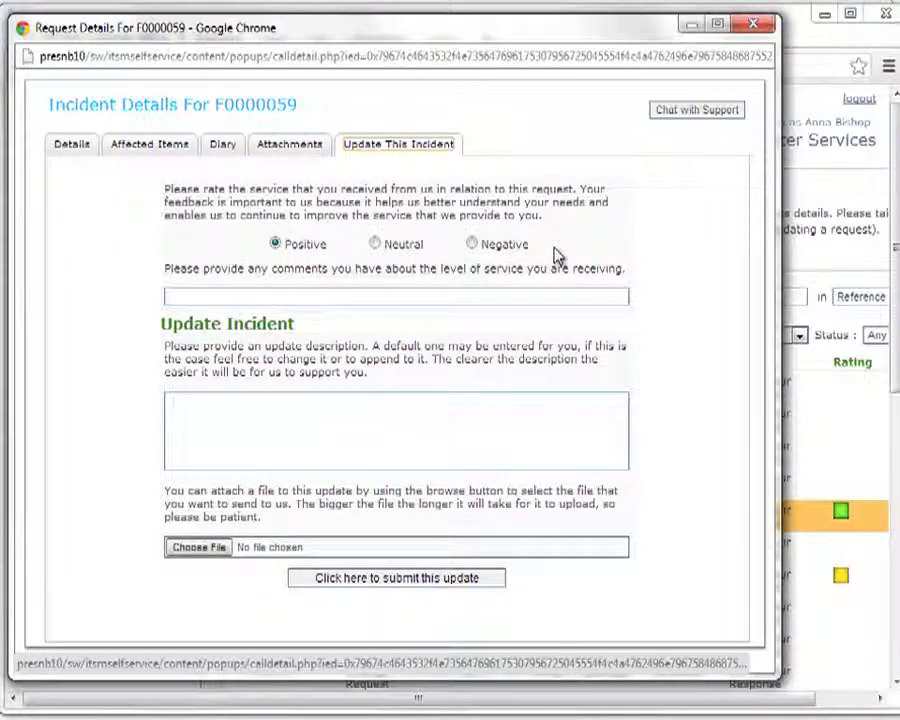
{"action": "left_click", "coordinate": [753, 23]}
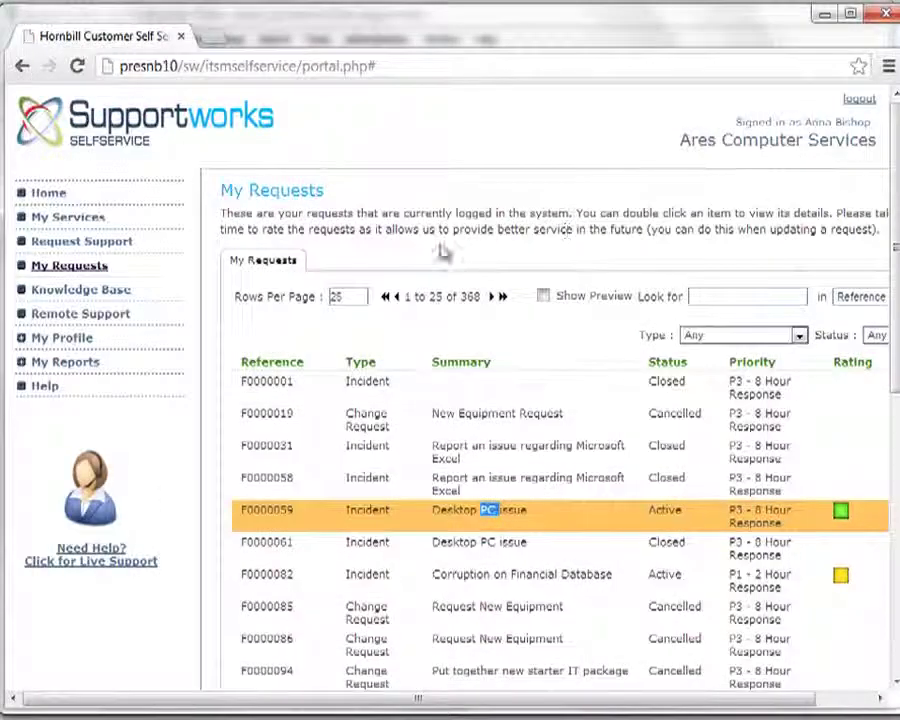
Browse the customer's IT Services catalogue under My Services, including the Applications and Communications categories.
{"action": "left_click", "coordinate": [66, 216]}
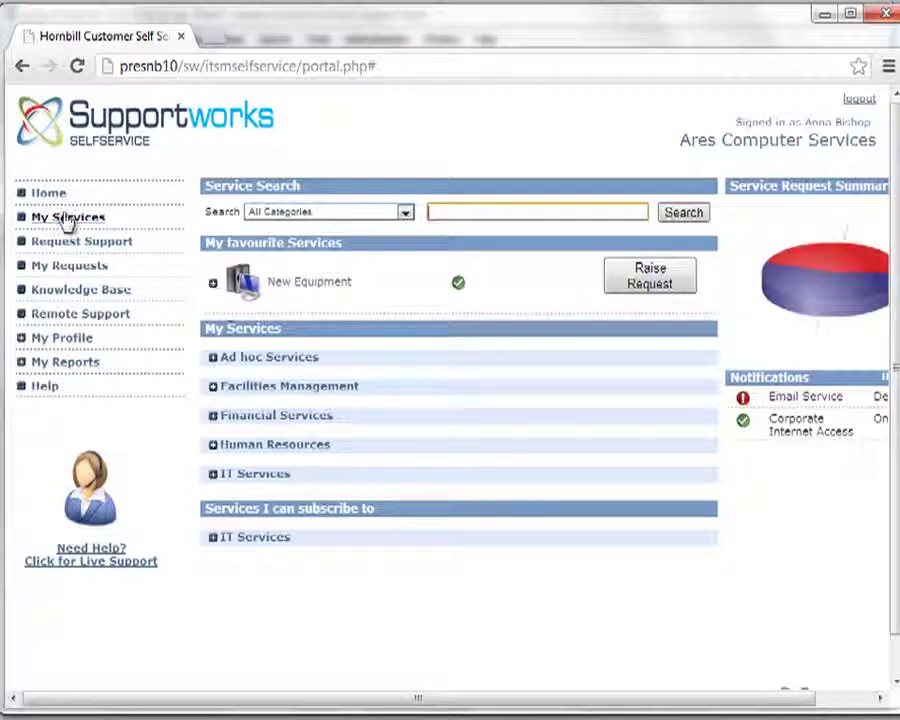
{"action": "left_click", "coordinate": [213, 474]}
{"action": "scroll", "coordinate": [377, 487], "scroll_direction": "down", "scroll_amount": 3}
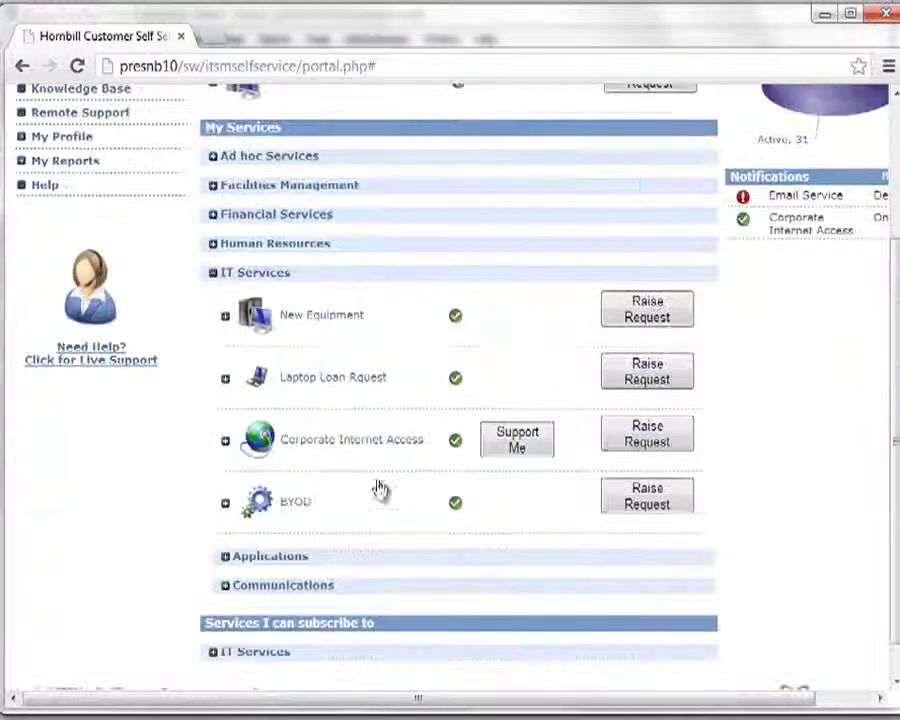
{"action": "left_click", "coordinate": [226, 515]}
{"action": "left_click", "coordinate": [225, 665]}
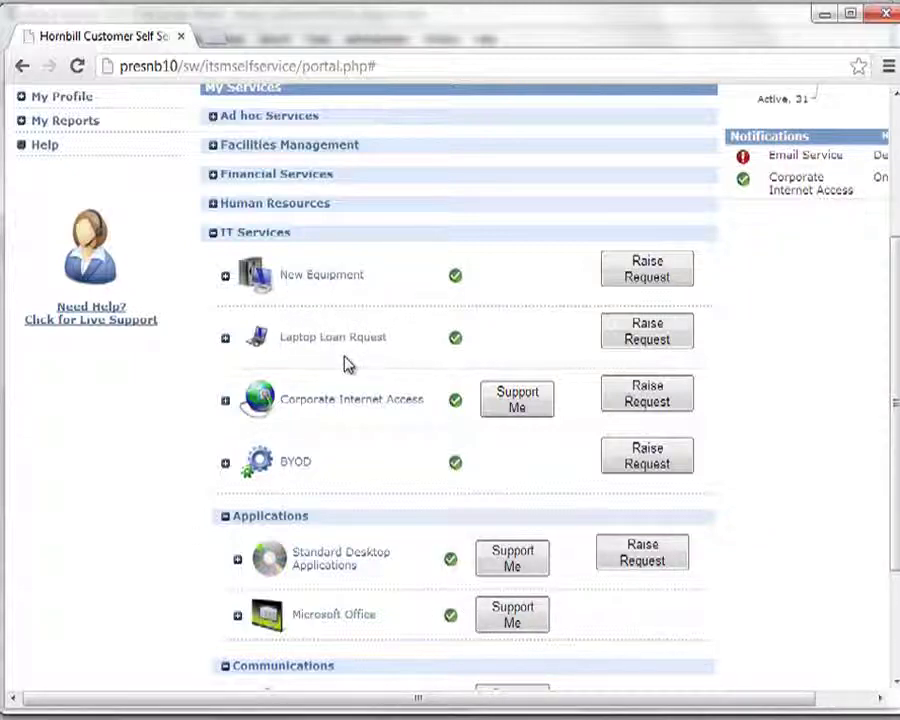
{"action": "scroll", "coordinate": [432, 552], "scroll_direction": "down", "scroll_amount": 3}
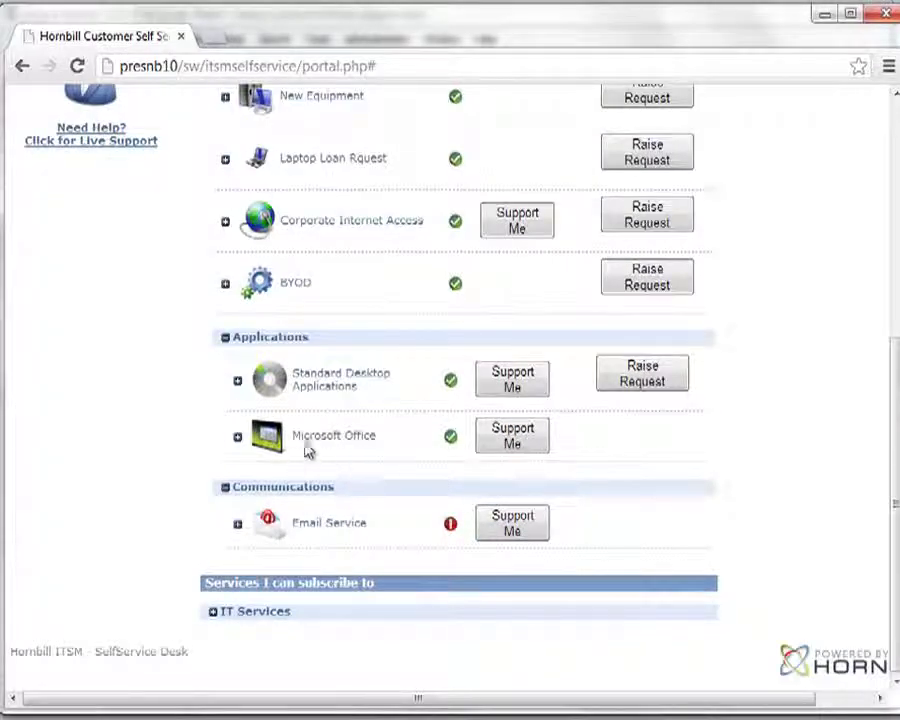
Open the Microsoft Office support wizard, view the Outlook Issue questions and return to the application choice.
{"action": "left_click", "coordinate": [527, 440]}
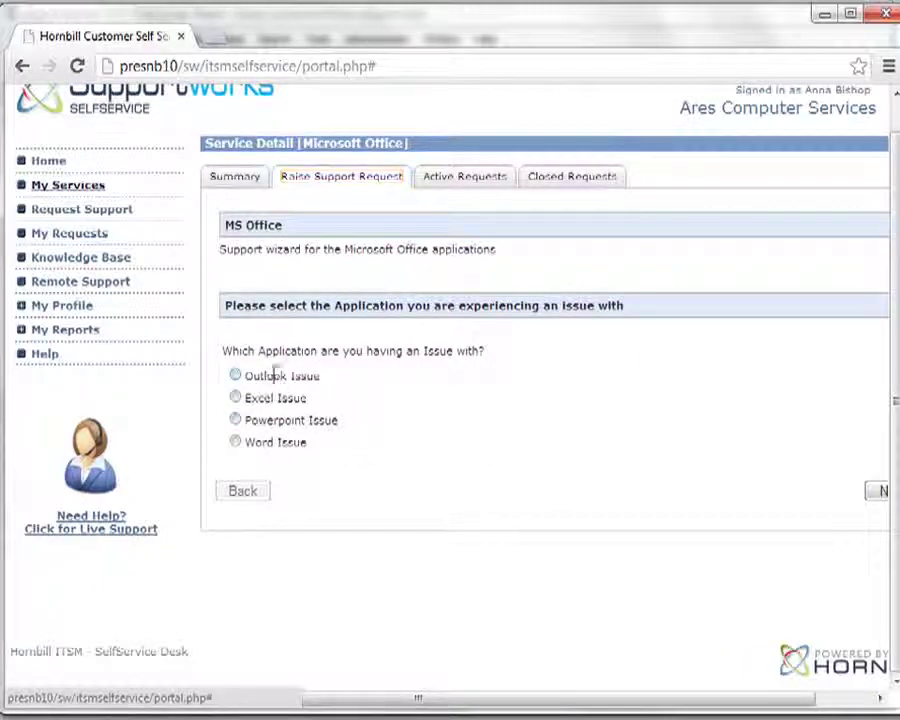
{"action": "left_click", "coordinate": [276, 385]}
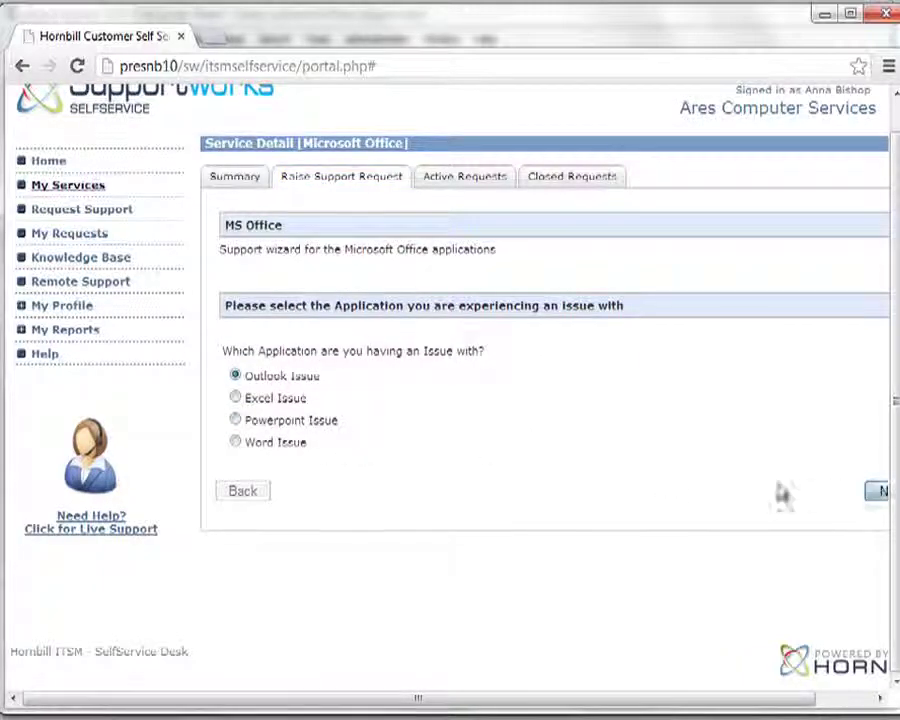
{"action": "left_click", "coordinate": [877, 491]}
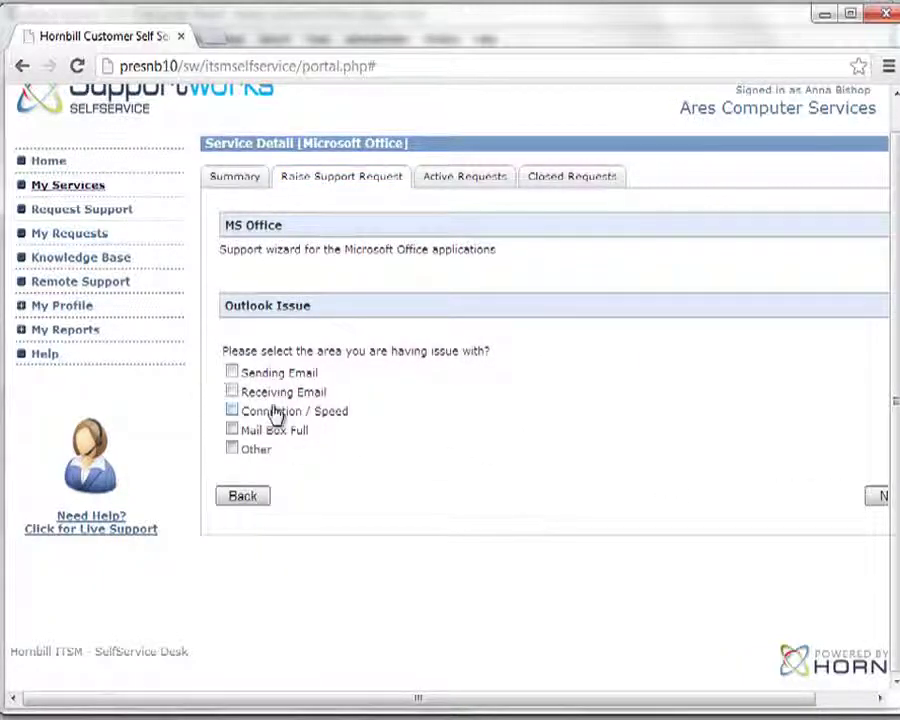
{"action": "left_click", "coordinate": [260, 498]}
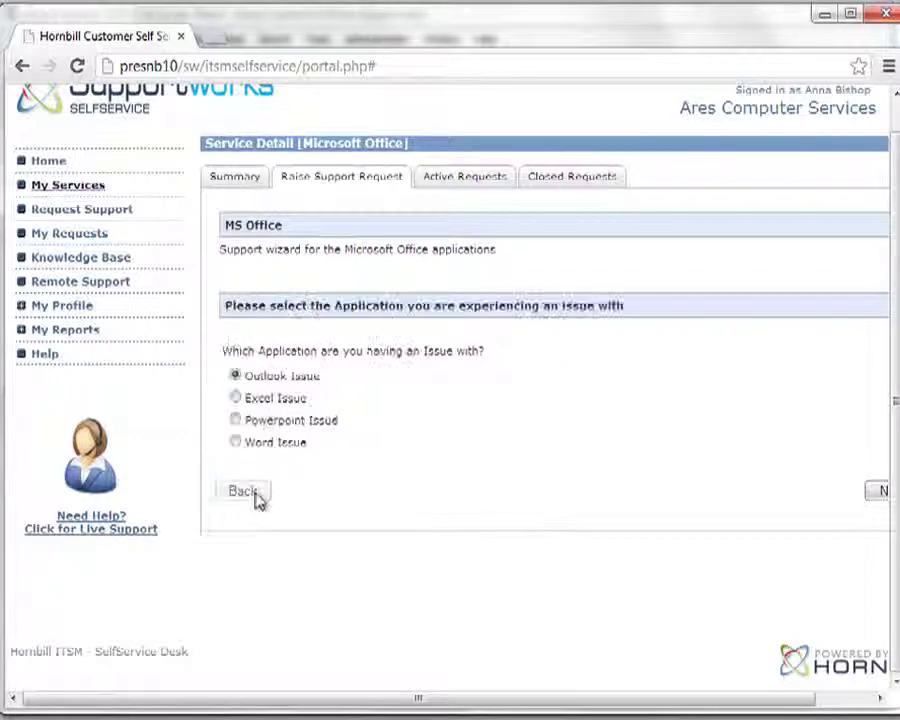
View the wizard's Excel Issue questions and open the knowledge link for Formatting, returning to the portal page.
{"action": "left_click", "coordinate": [235, 420]}
{"action": "left_click", "coordinate": [235, 398]}
{"action": "left_click", "coordinate": [877, 493]}
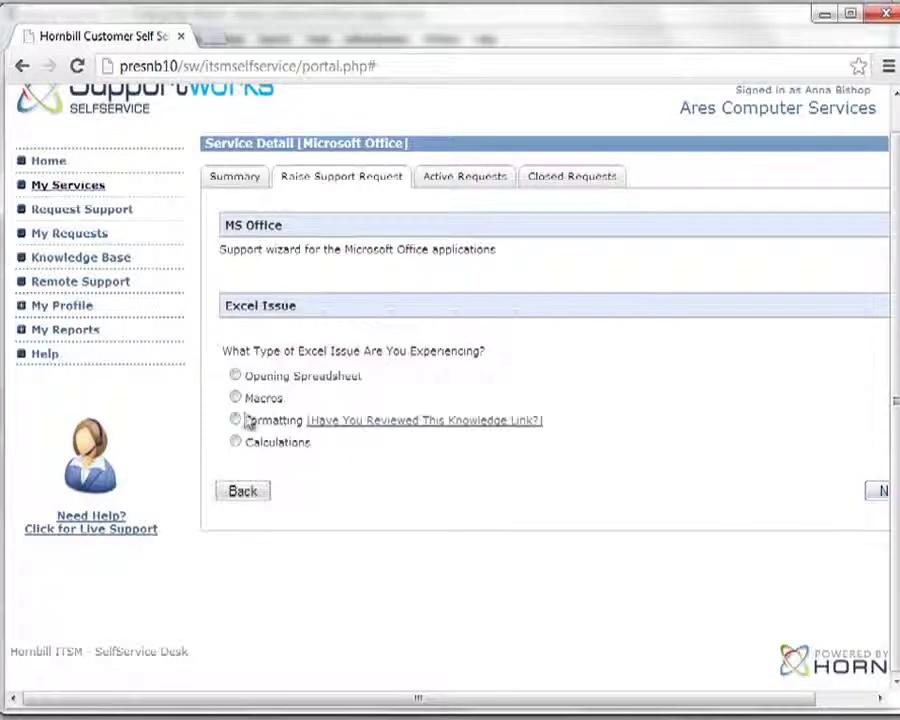
{"action": "left_click", "coordinate": [234, 419]}
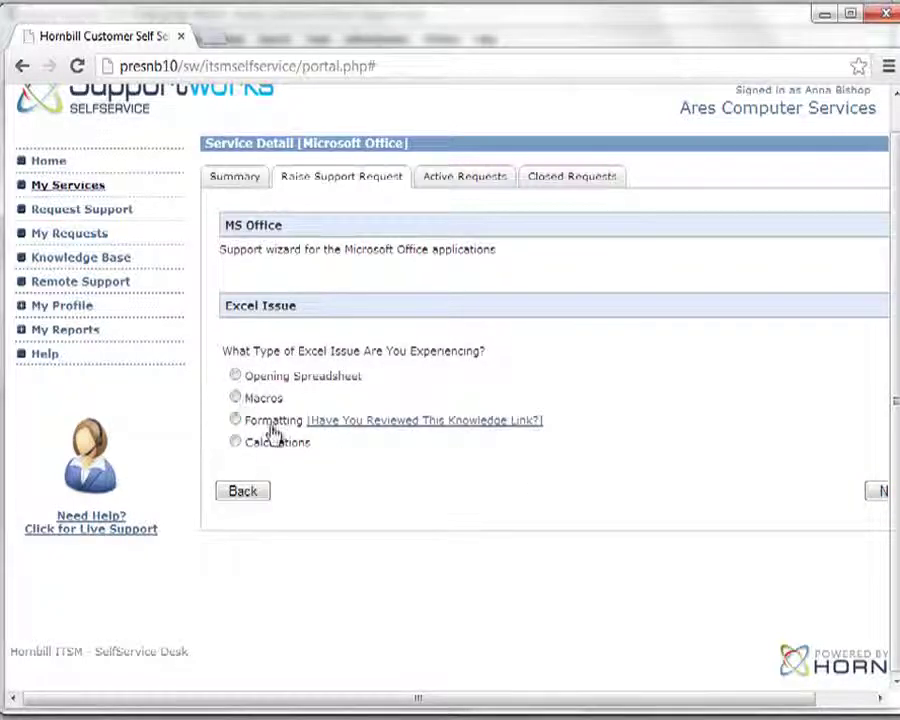
{"action": "left_click", "coordinate": [414, 424]}
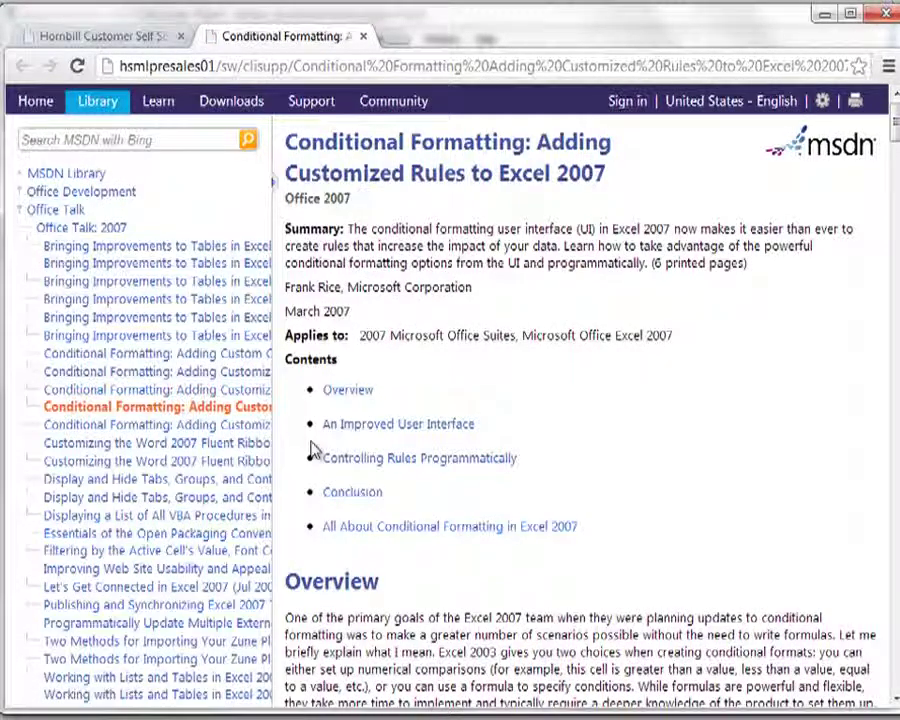
{"action": "left_click", "coordinate": [131, 37]}
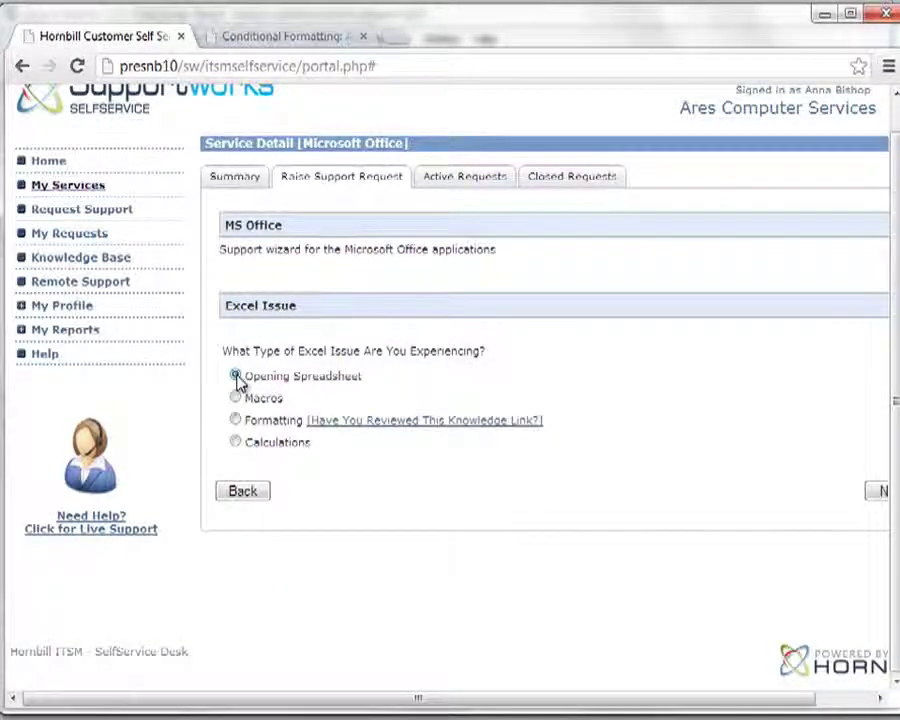
Raise a request for the New Starter service in the Human Resources category of My Services.
{"action": "left_click", "coordinate": [53, 188]}
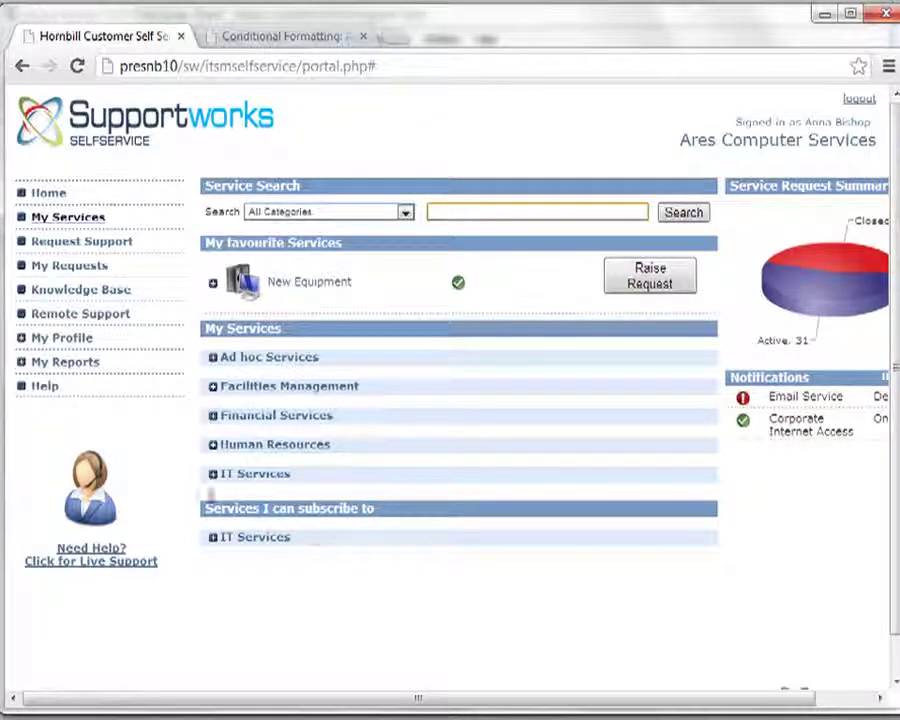
{"action": "left_click", "coordinate": [214, 476]}
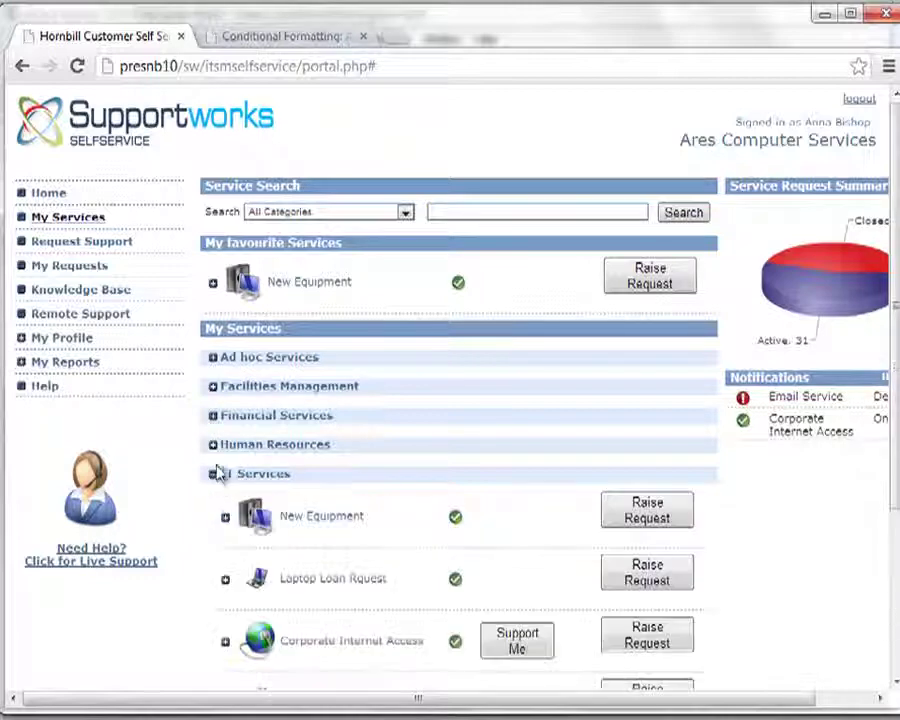
{"action": "left_click", "coordinate": [212, 445]}
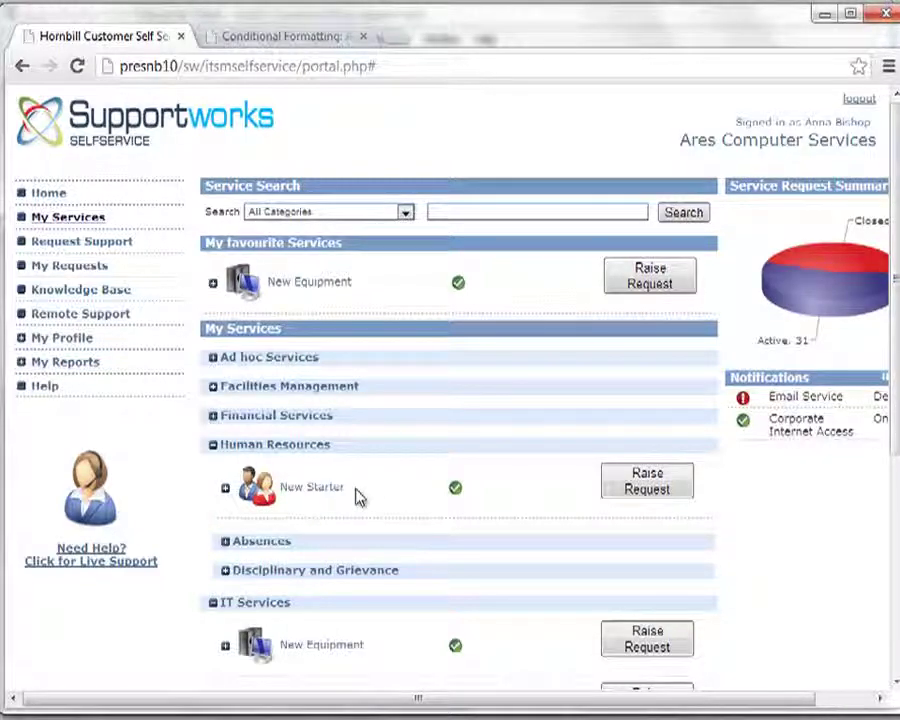
{"action": "left_click", "coordinate": [655, 488]}
Complete Step 1 with the new hire's first name and surname, gender Male and manager set to Yes.
{"action": "left_click", "coordinate": [369, 428]}
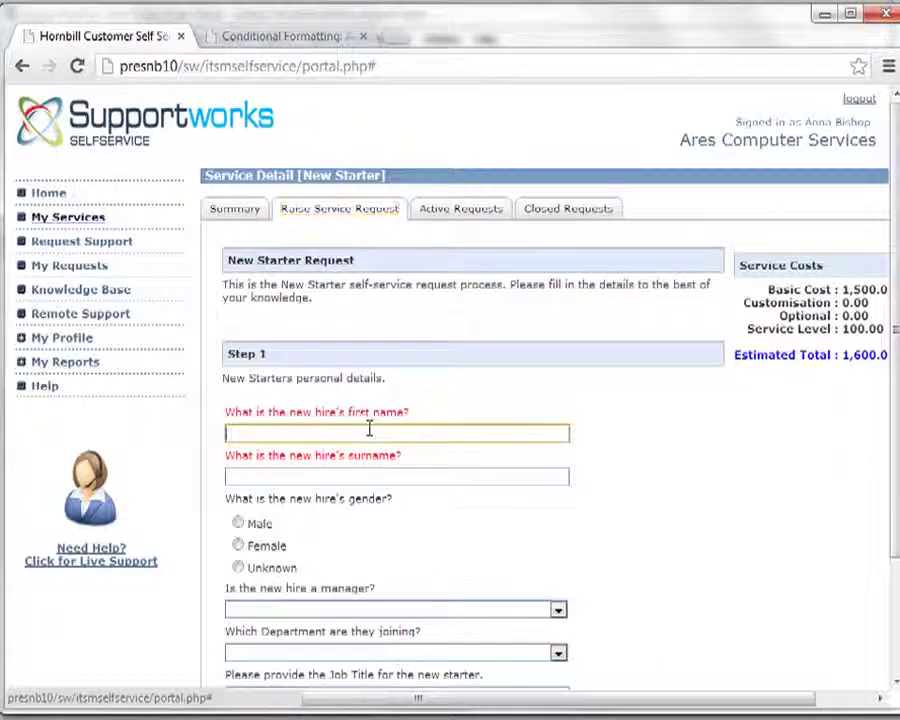
{"action": "type", "text": "marcellus"}
{"action": "left_click", "coordinate": [379, 474]}
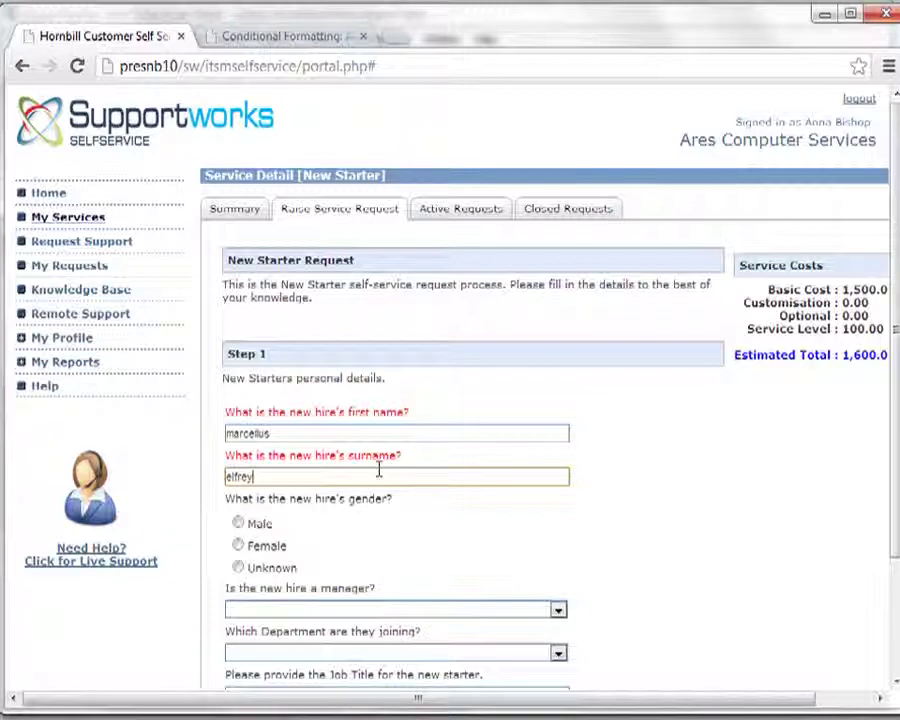
{"action": "left_click", "coordinate": [238, 522]}
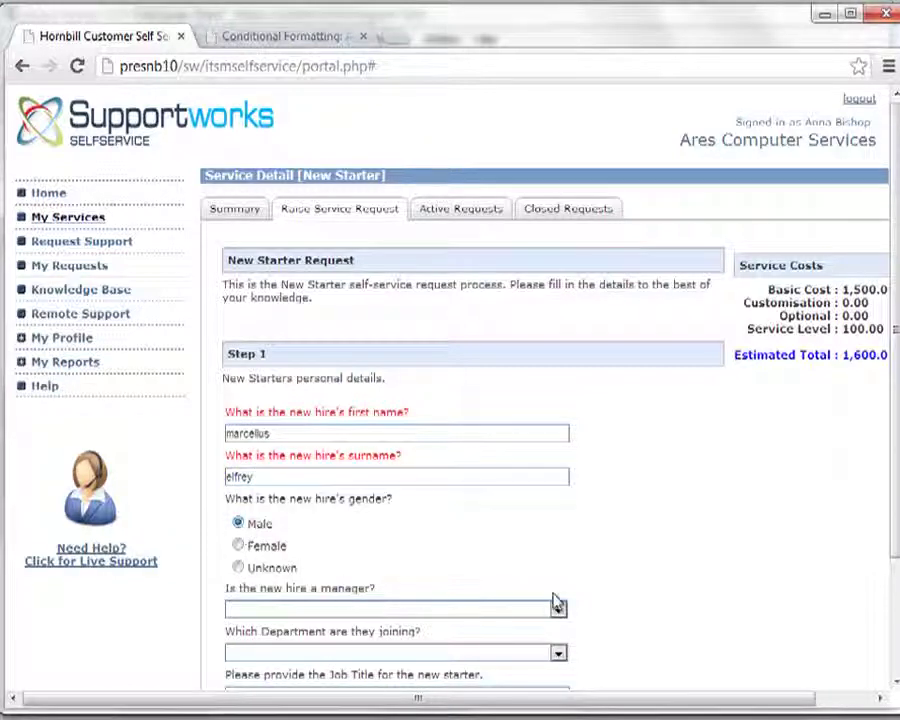
{"action": "left_click", "coordinate": [557, 612]}
{"action": "left_click", "coordinate": [471, 637]}
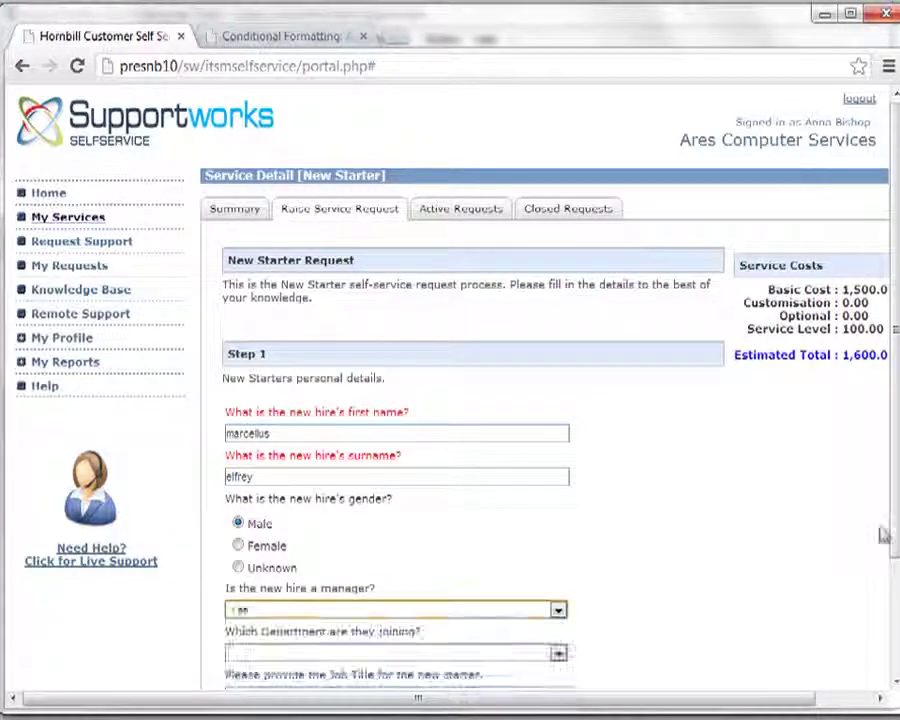
{"action": "left_click_drag", "start_coordinate": [890, 530], "coordinate": [895, 648]}
{"action": "scroll", "coordinate": [895, 648], "scroll_direction": "down", "scroll_amount": 1}
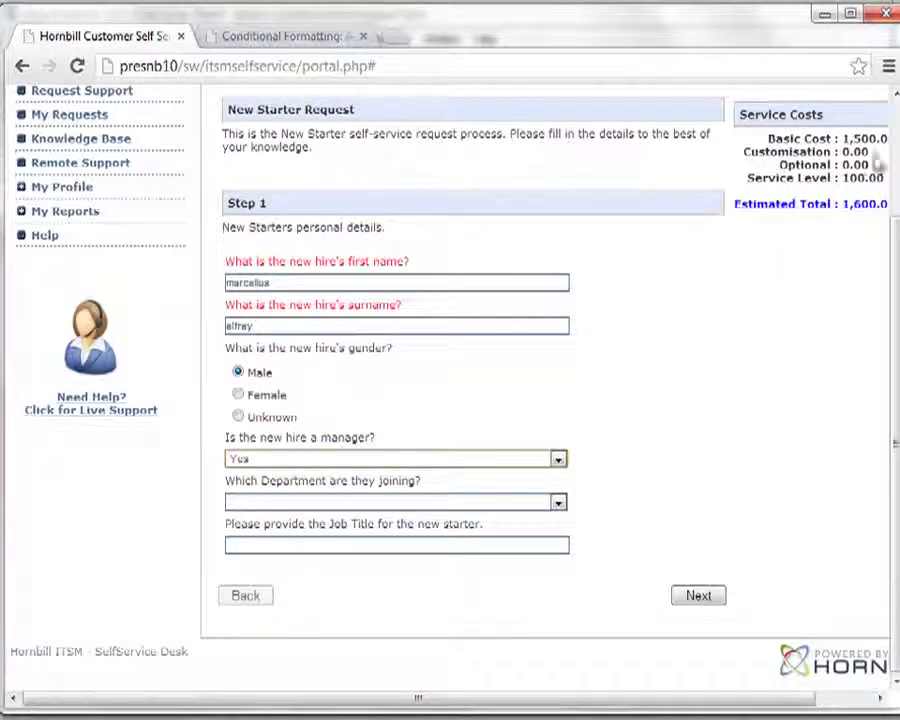
{"action": "left_click", "coordinate": [678, 602]}
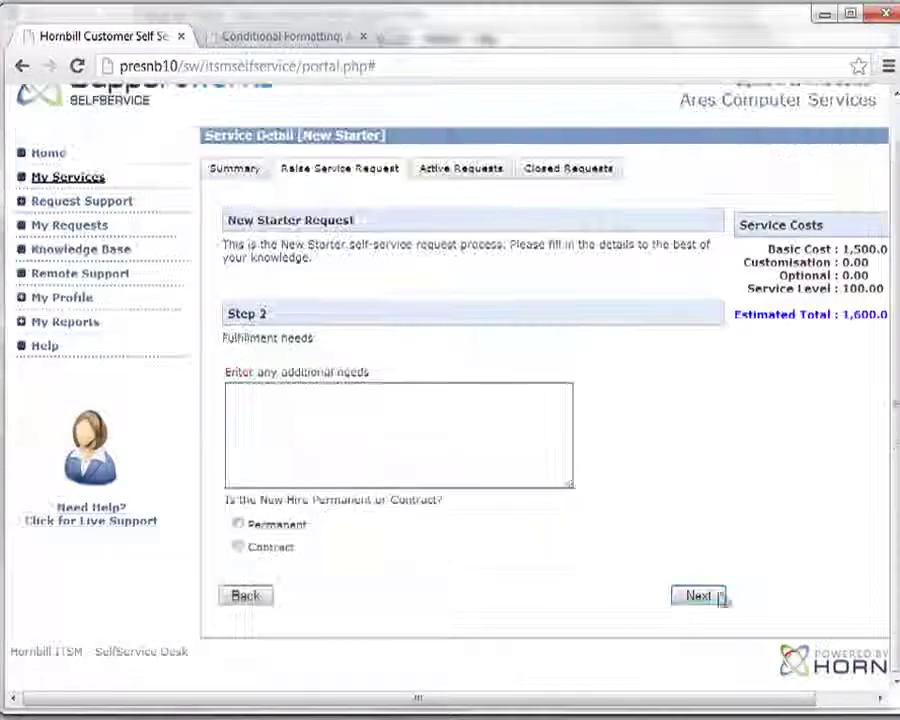
Mark the new hire as Permanent, with estimated start date 23/06/2013 and location London, and continue to the service components.
{"action": "left_click", "coordinate": [238, 524]}
{"action": "left_click", "coordinate": [699, 596]}
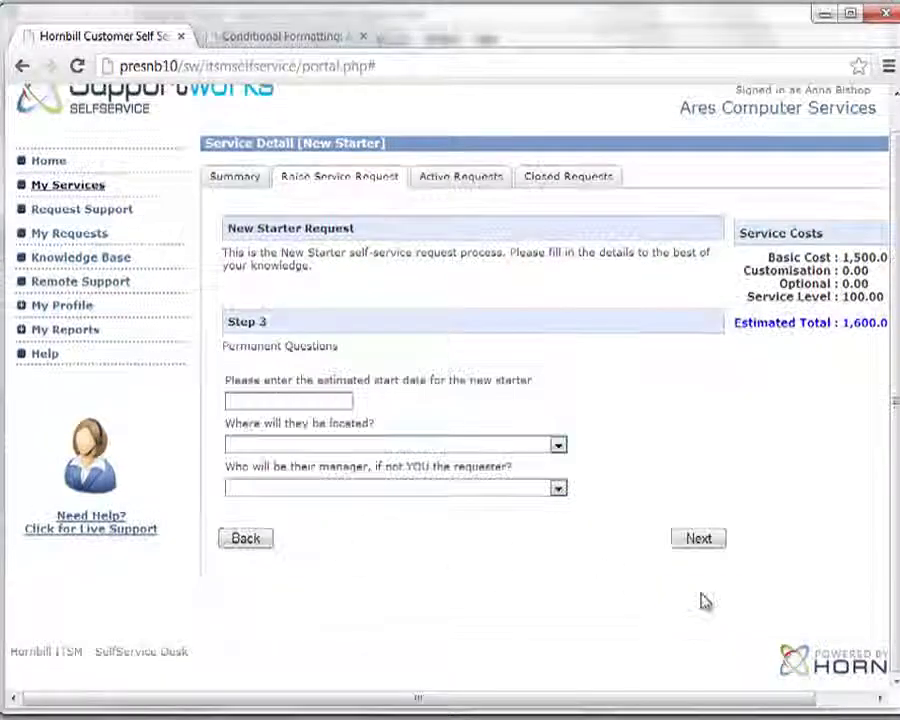
{"action": "left_click", "coordinate": [343, 401]}
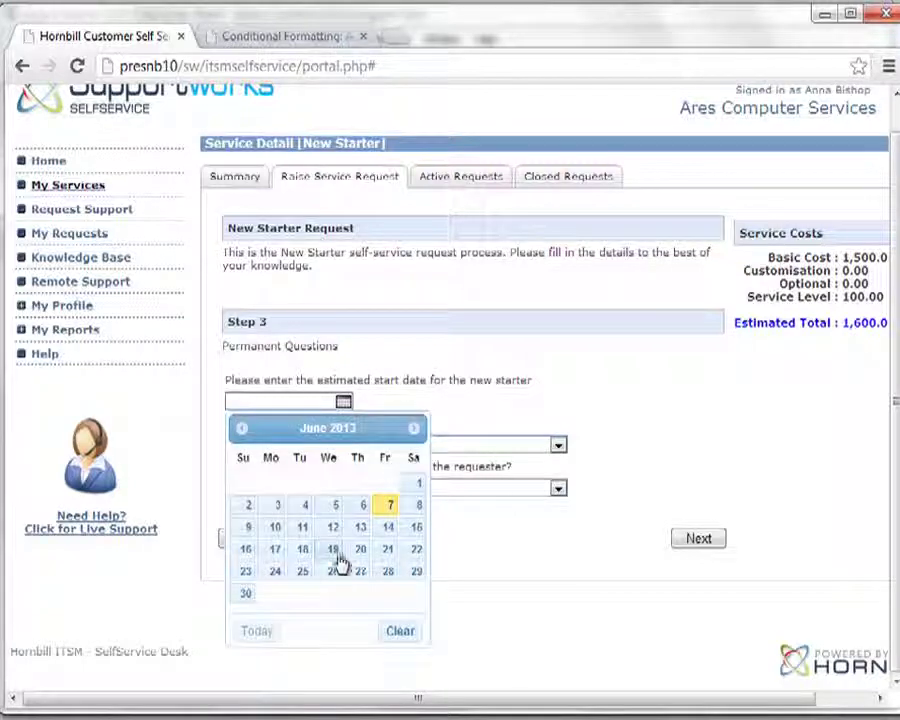
{"action": "left_click", "coordinate": [246, 578]}
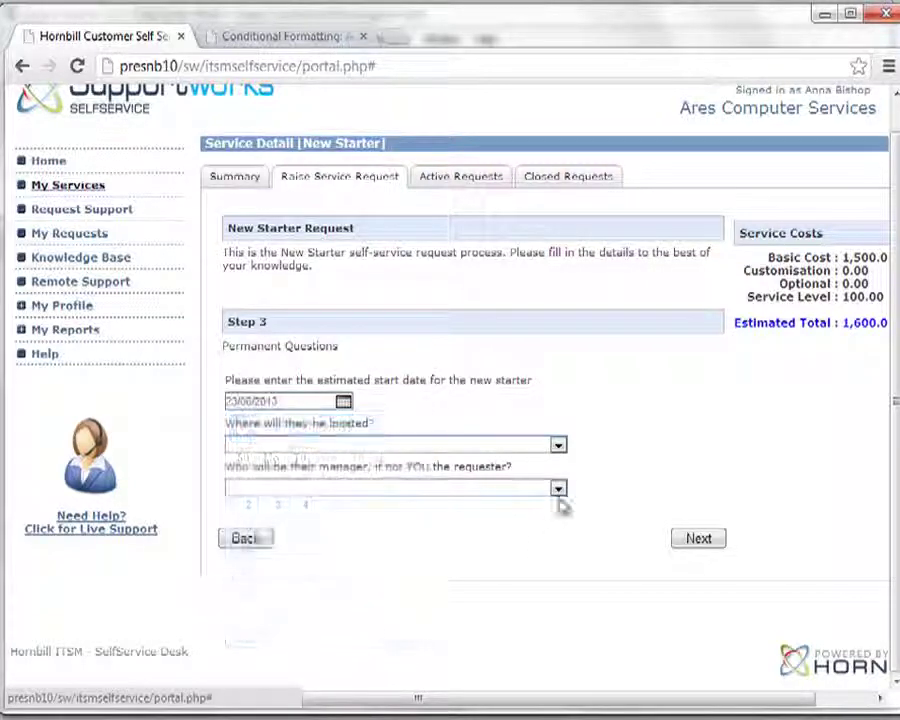
{"action": "left_click", "coordinate": [556, 446]}
{"action": "left_click", "coordinate": [278, 478]}
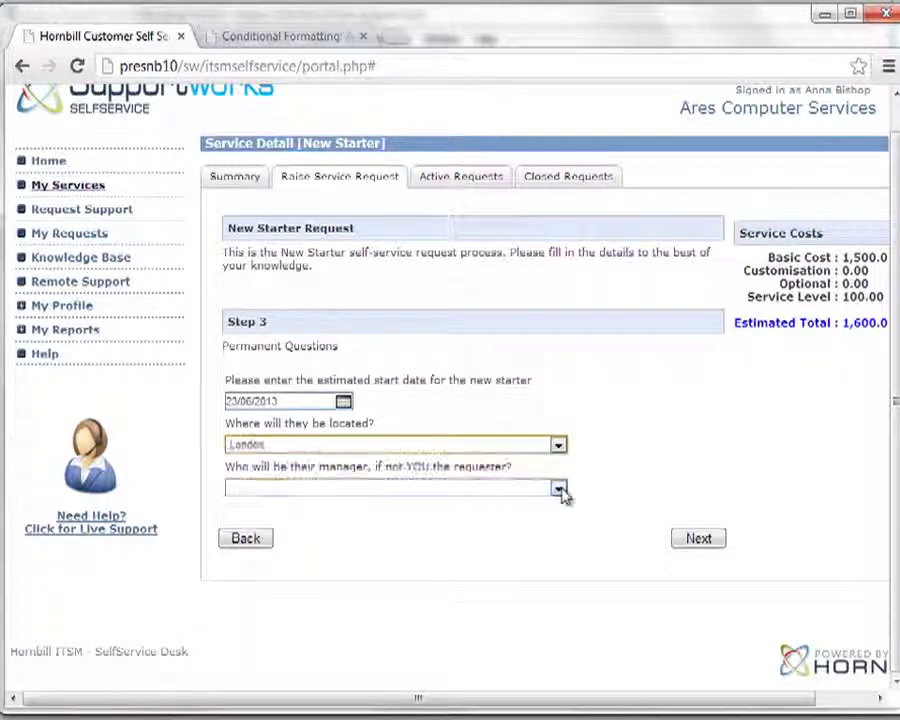
{"action": "left_click", "coordinate": [698, 539]}
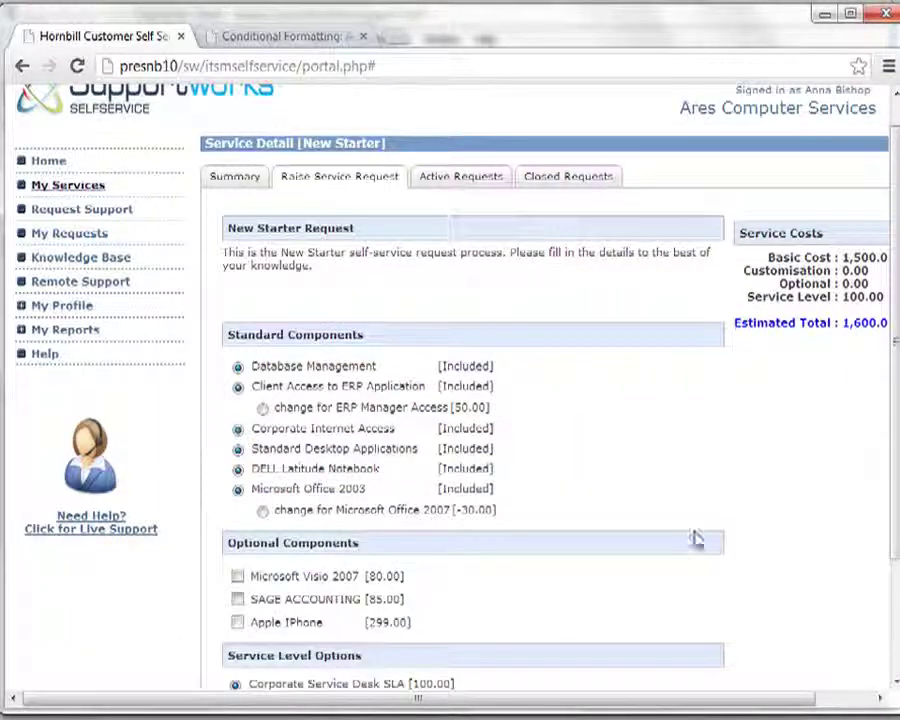
Review the standard components, optional components and service level options, and continue to the wizard summary with the defaults kept.
{"action": "scroll", "coordinate": [505, 471], "scroll_direction": "down", "scroll_amount": 1}
{"action": "scroll", "coordinate": [505, 471], "scroll_direction": "down", "scroll_amount": 1}
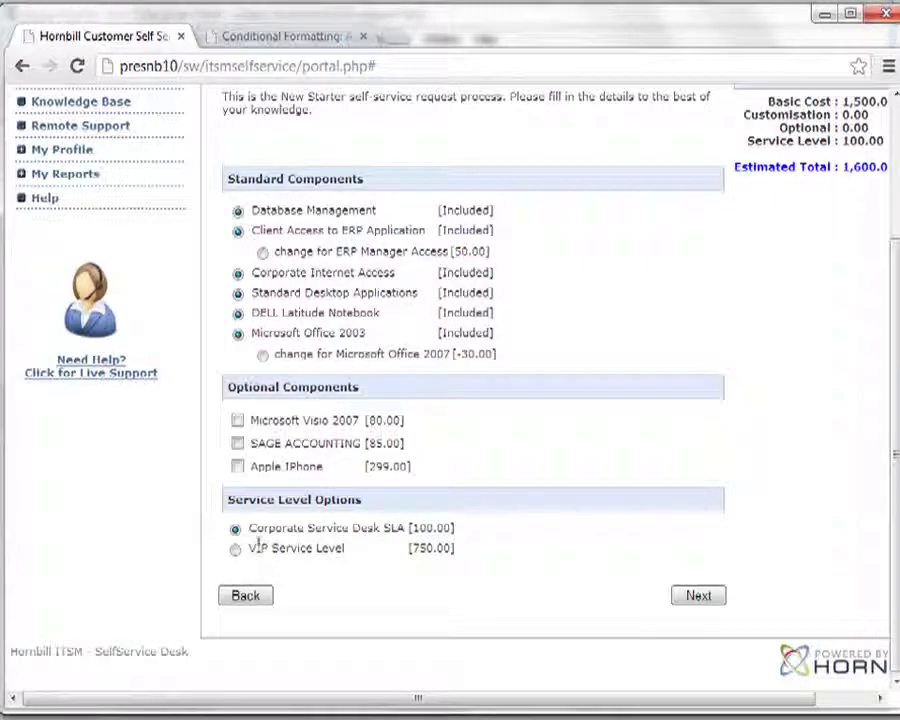
{"action": "left_click", "coordinate": [701, 600]}
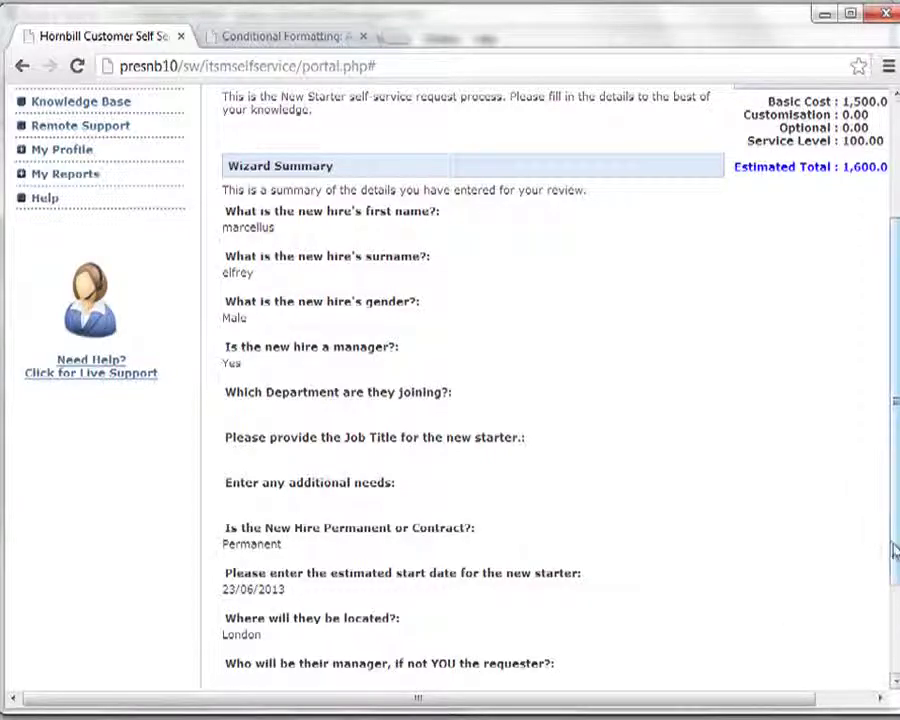
Review the rest of the wizard summary and submit the New Starter request.
{"action": "scroll", "coordinate": [895, 550], "scroll_direction": "down", "scroll_amount": 3}
{"action": "left_click", "coordinate": [700, 596]}
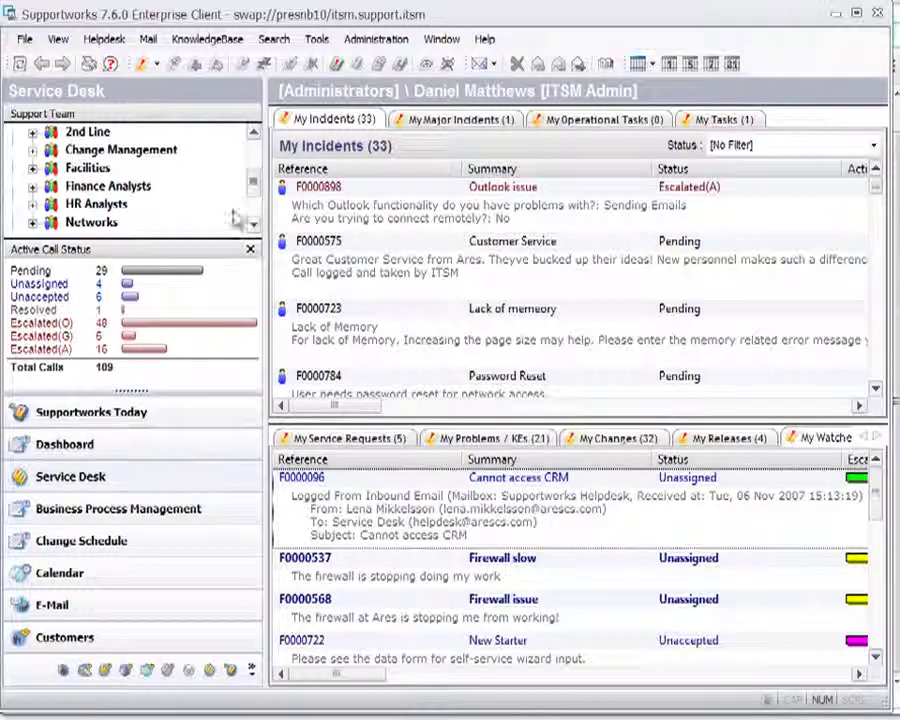
Switch to the Supportworks client, open call 1128 by its reference, view the task's other details and close it.
{"action": "left_click", "coordinate": [105, 39]}
{"action": "left_click", "coordinate": [137, 130]}
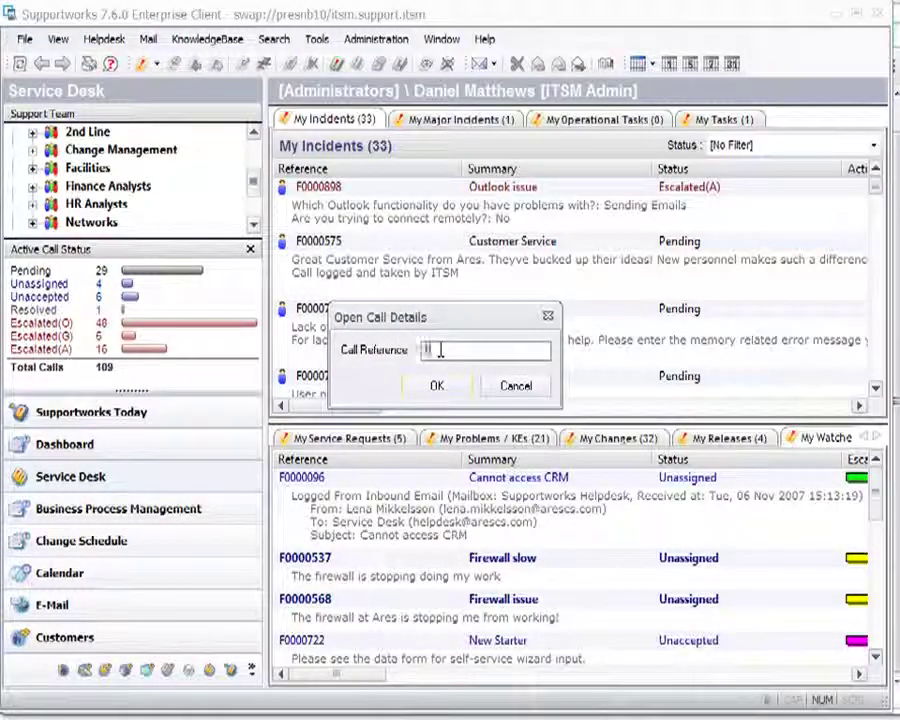
{"action": "type", "text": "1128"}
{"action": "key", "text": "Return"}
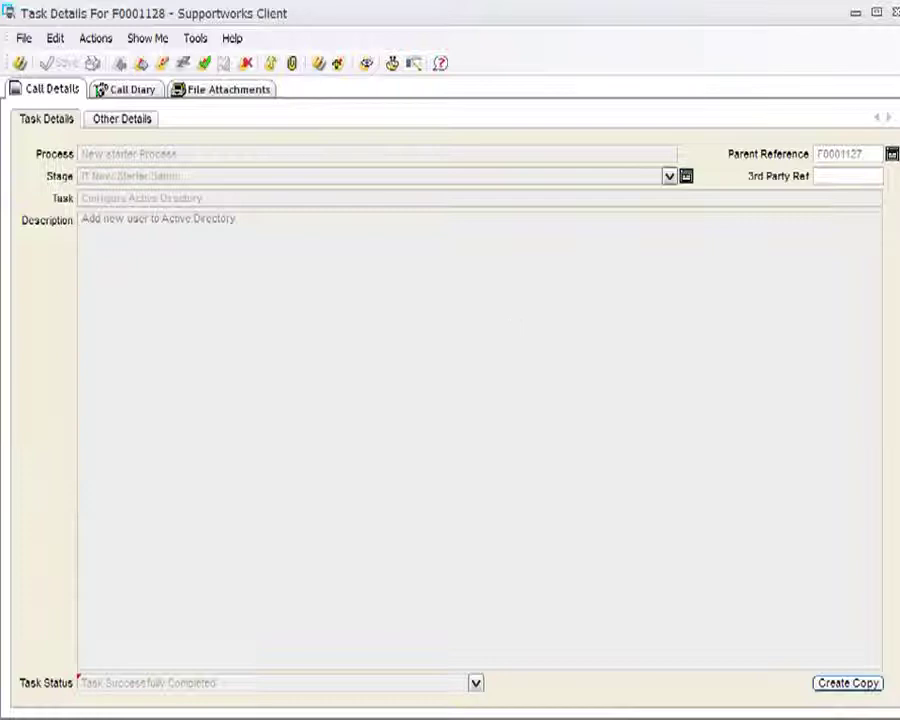
{"action": "left_click", "coordinate": [120, 120]}
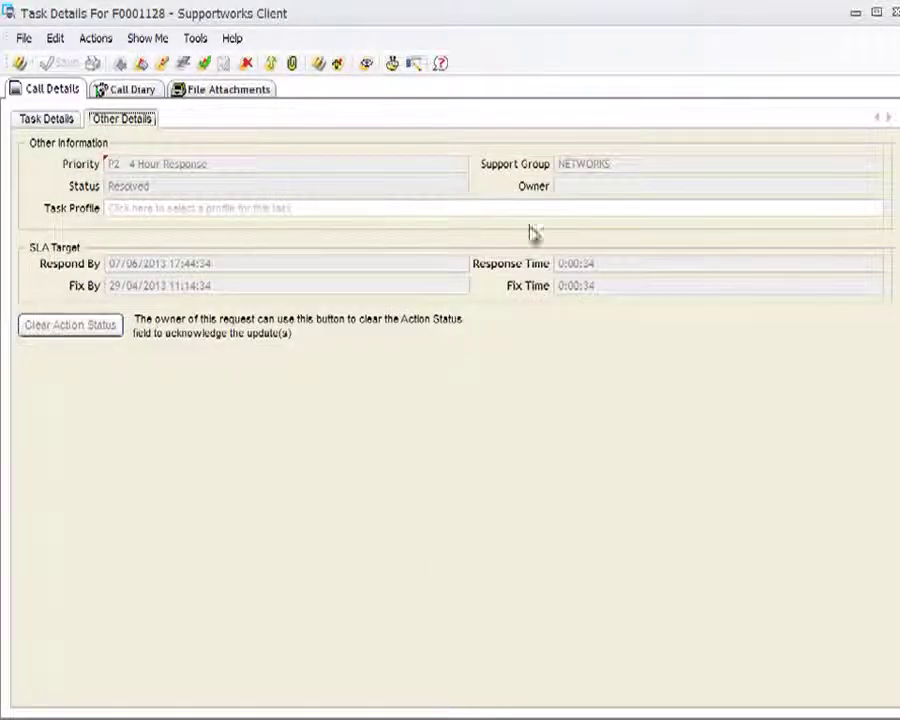
{"action": "left_click", "coordinate": [896, 13]}
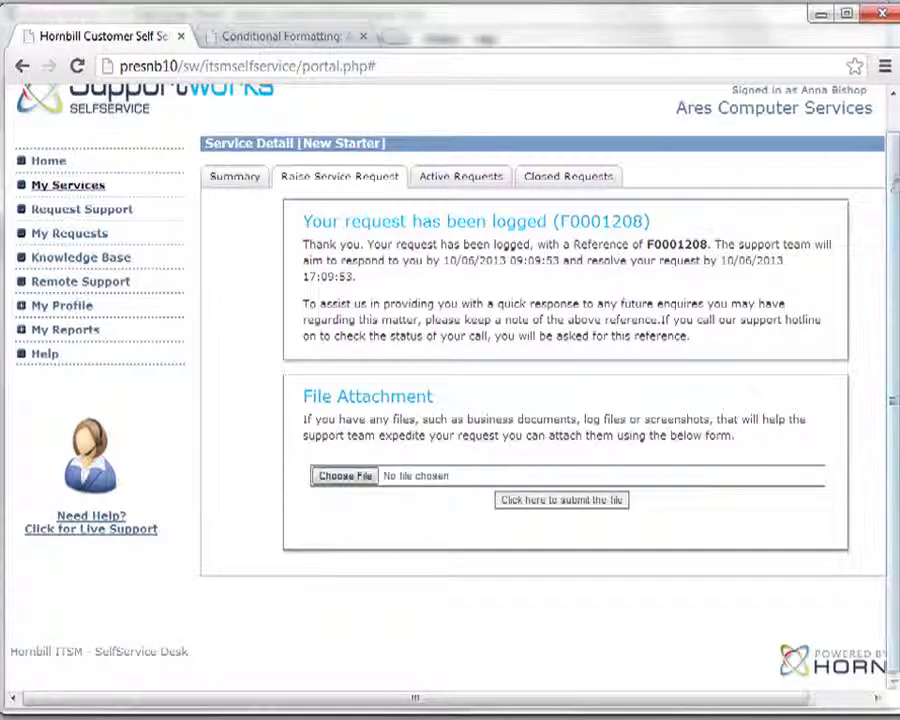
Check the logged request's reference in the portal, open call 1208 in the Supportworks client and view its original description.
{"action": "scroll", "coordinate": [885, 120], "scroll_direction": "up", "scroll_amount": 1}
{"action": "left_click", "coordinate": [862, 101]}
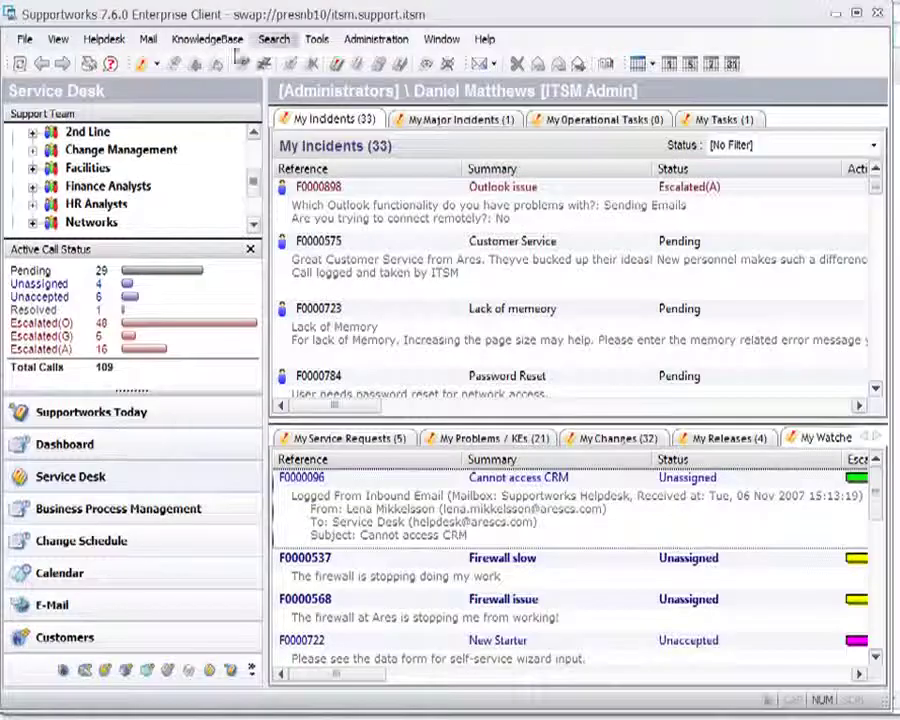
{"action": "left_click", "coordinate": [105, 39]}
{"action": "left_click", "coordinate": [152, 130]}
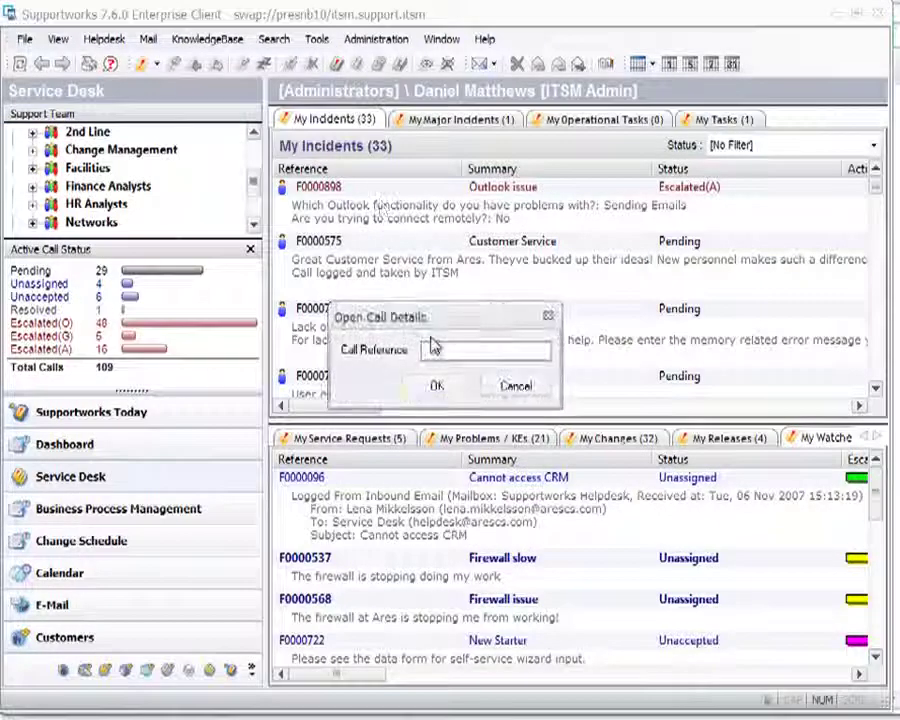
{"action": "type", "text": "120"}
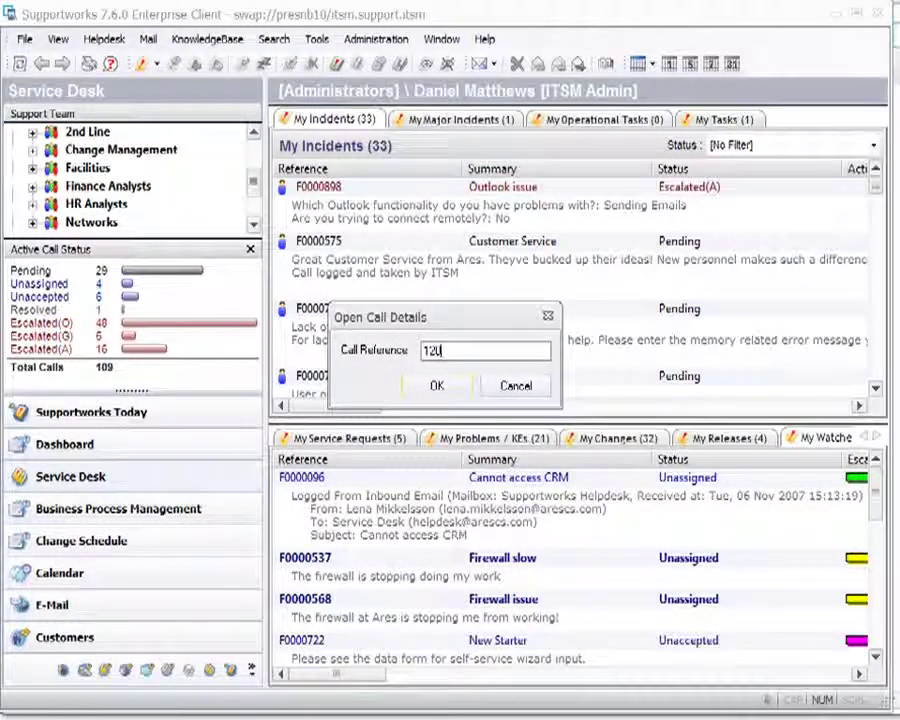
{"action": "type", "text": "8"}
{"action": "key", "text": "Return"}
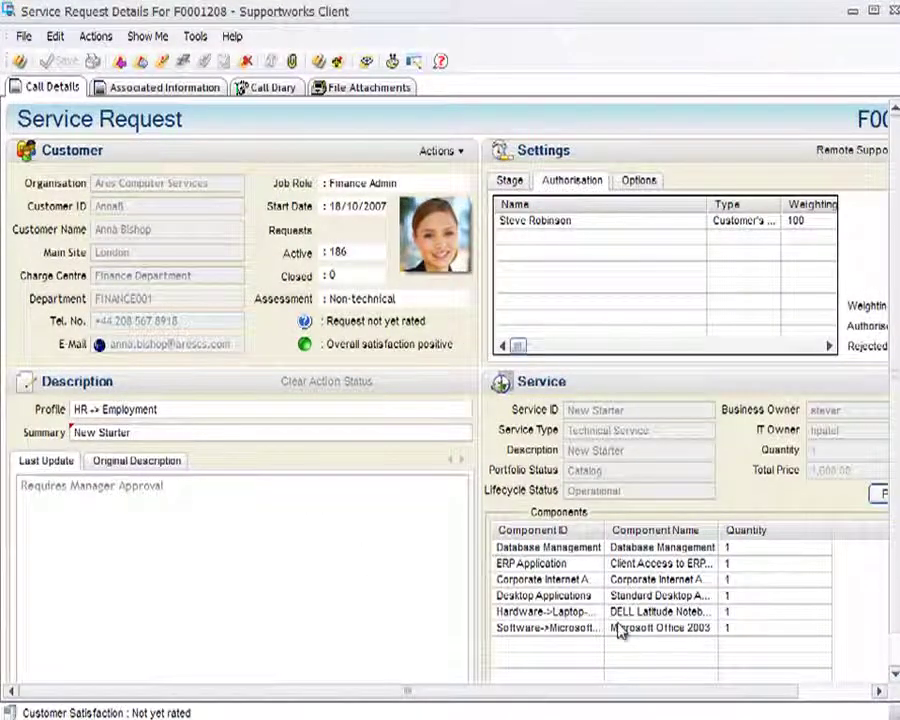
{"action": "left_click", "coordinate": [150, 462]}
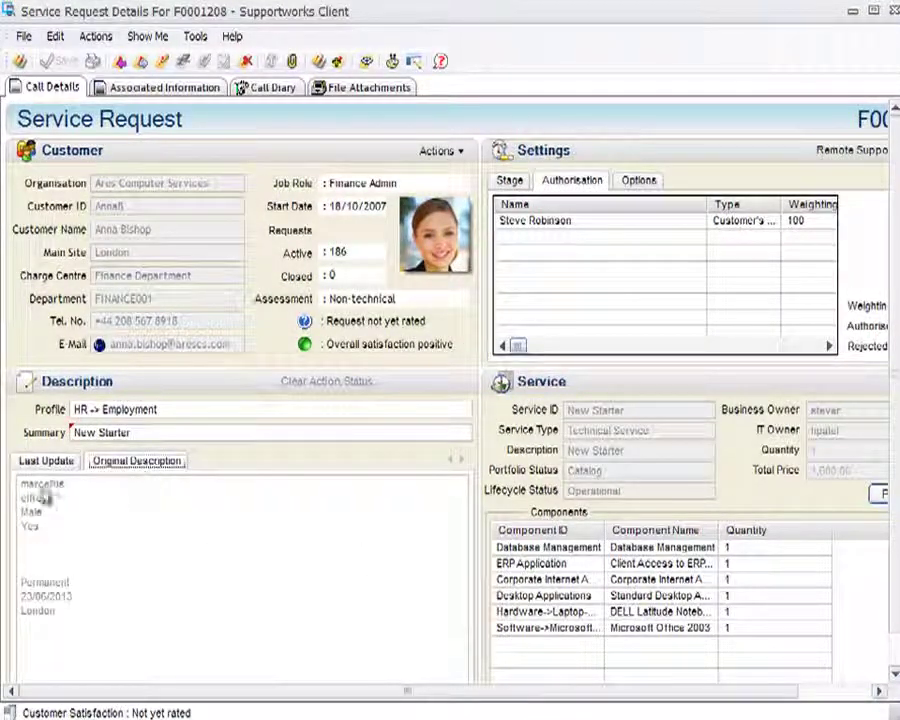